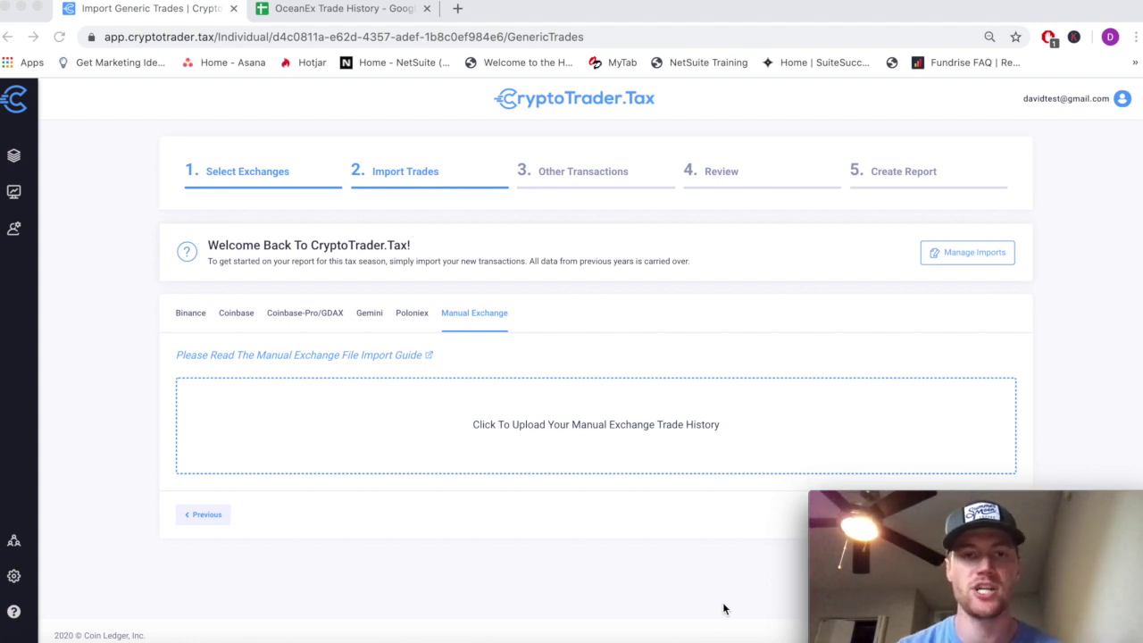
Open the manual exchange file import guide and review its two template options.
left_click(531, 348)
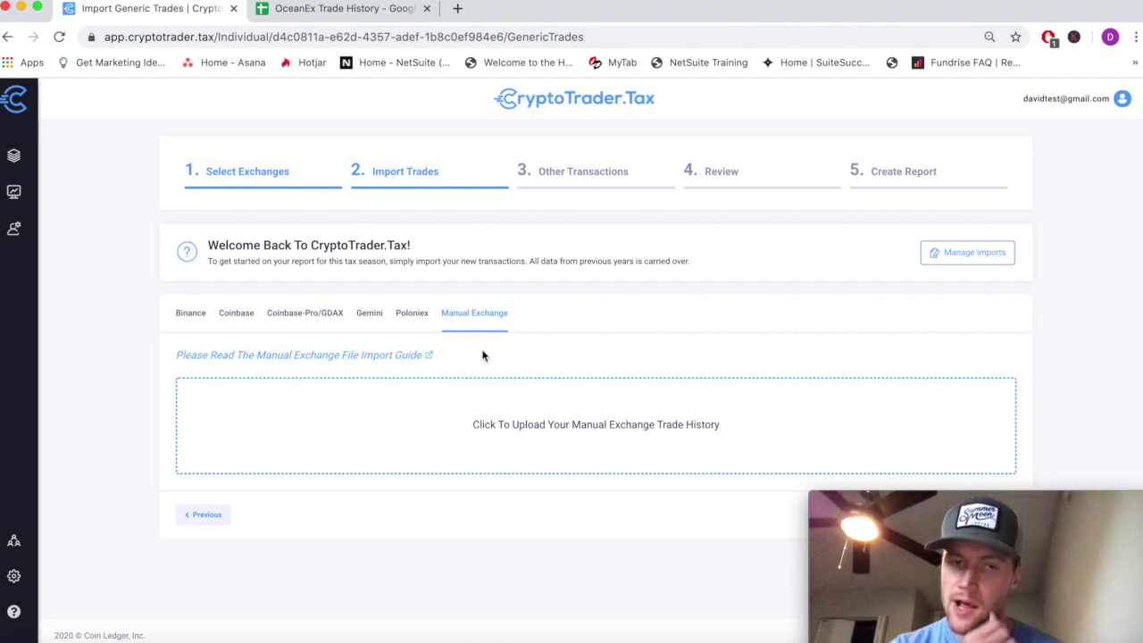
left_click(393, 354)
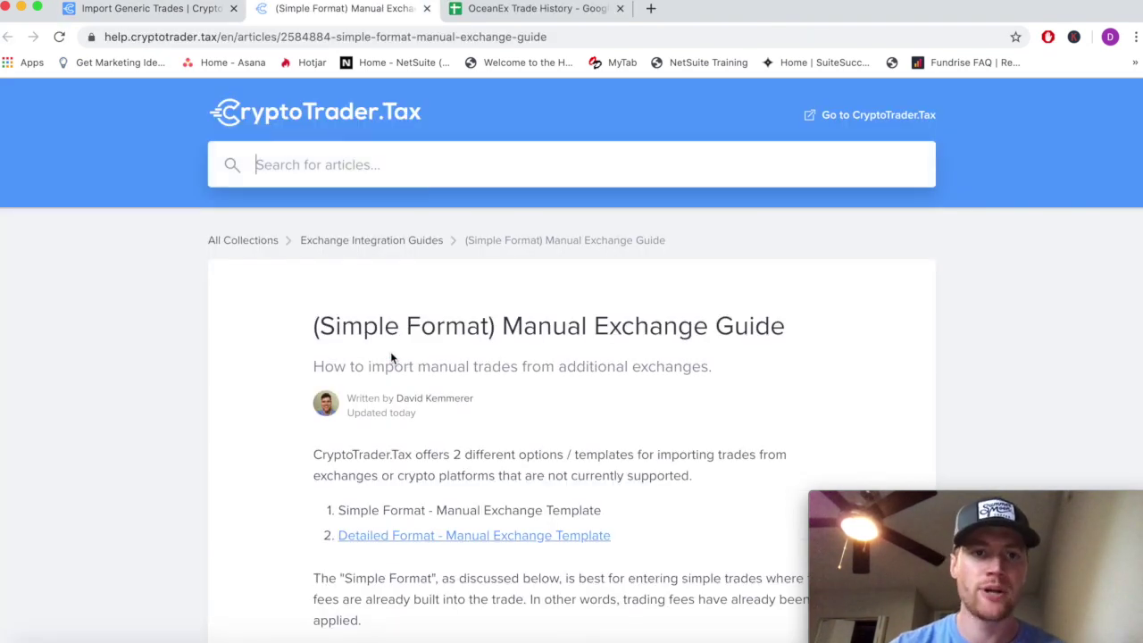
scroll(340, 357, "down", 2)
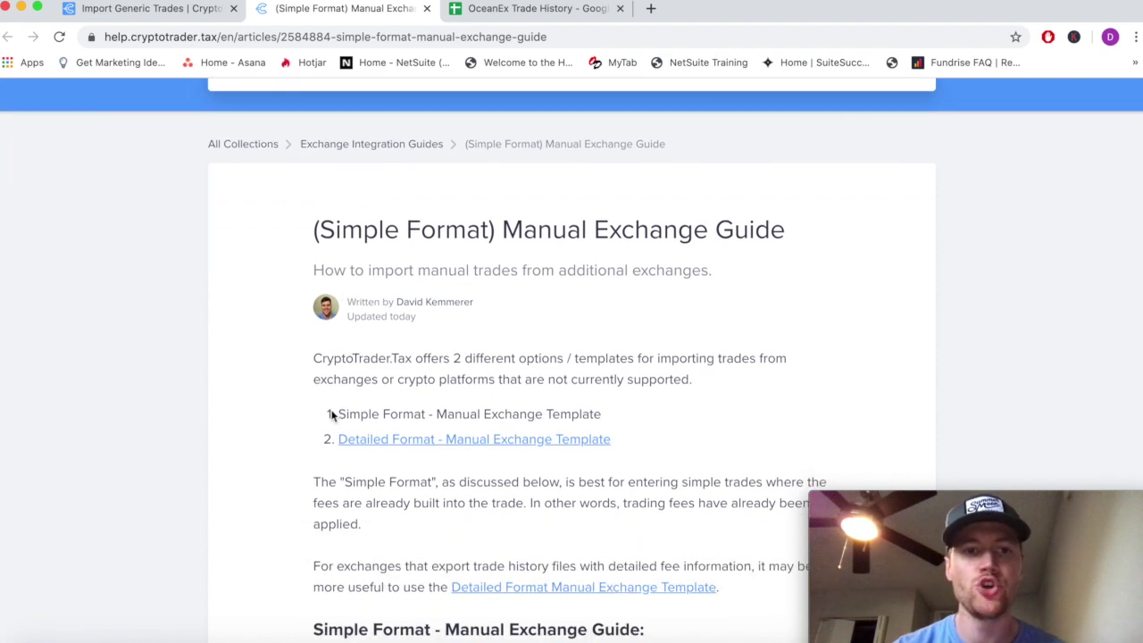
left_click_drag(326, 413, 634, 446)
left_click(635, 445)
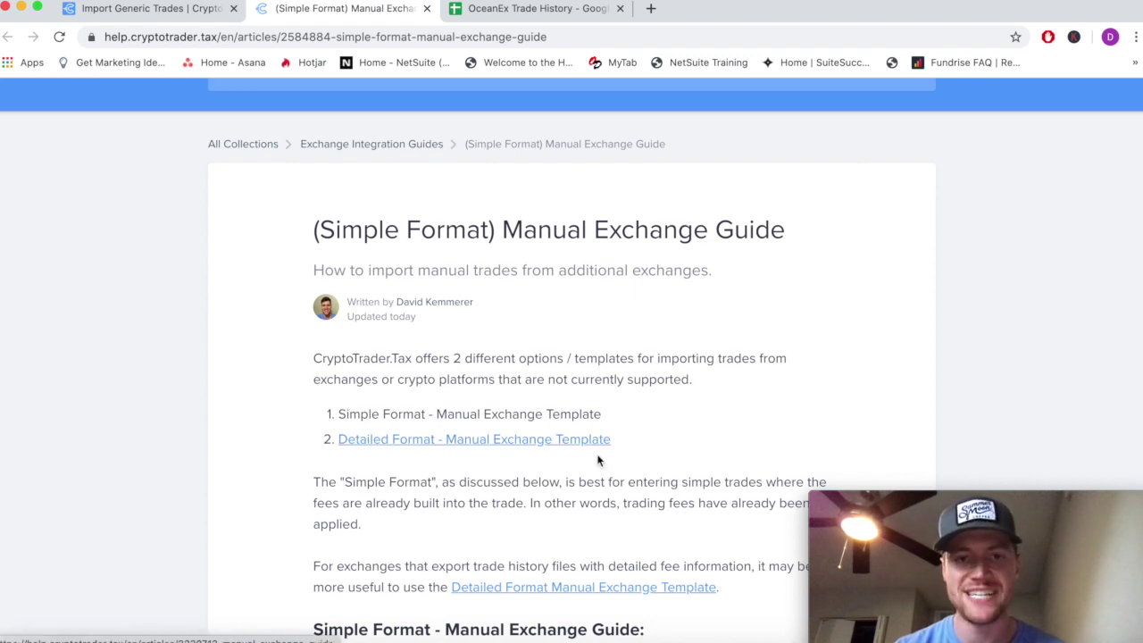
Read through the detailed format guide and open the Manual Exchange CSV template.
left_click(439, 440)
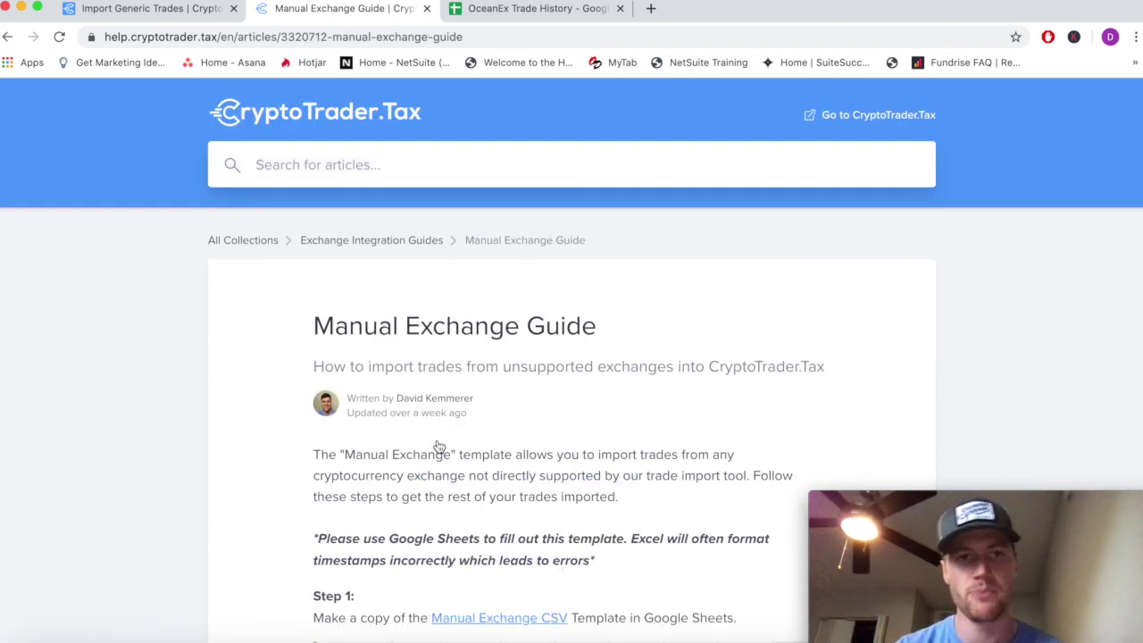
scroll(376, 411, "down", 1)
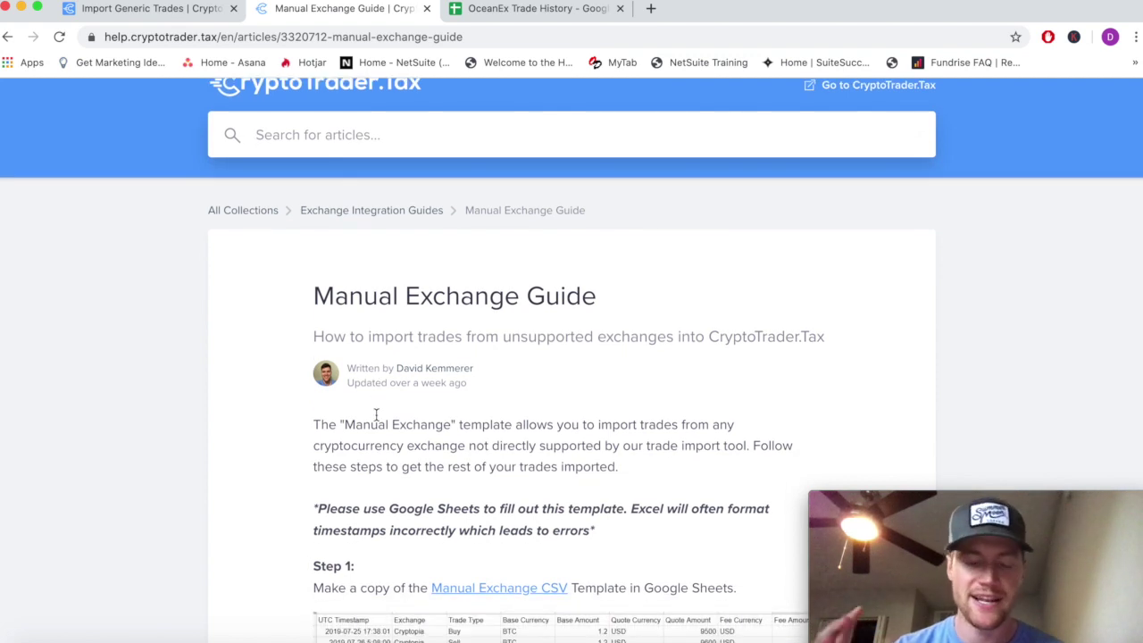
scroll(376, 413, "down", 5)
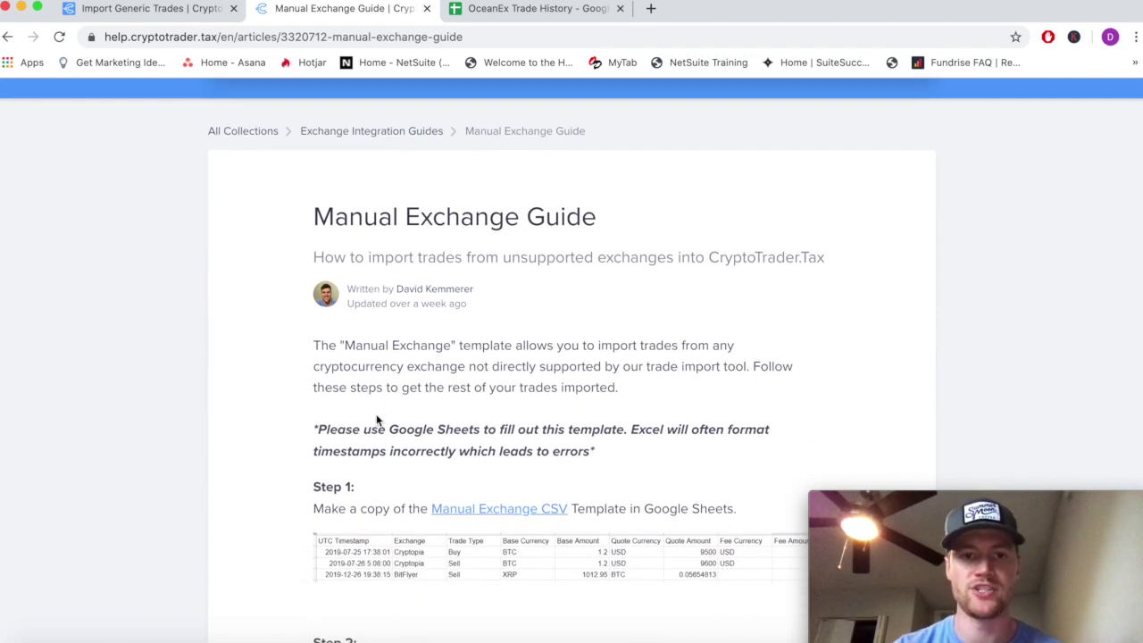
scroll(402, 250, "down", 20)
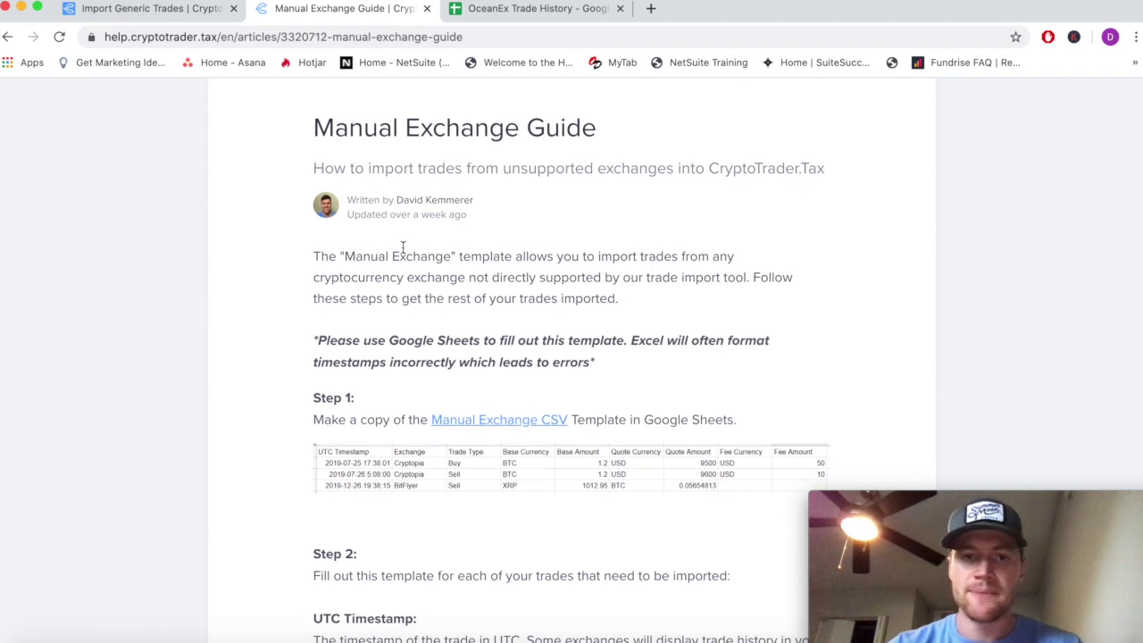
scroll(402, 246, "down", 14)
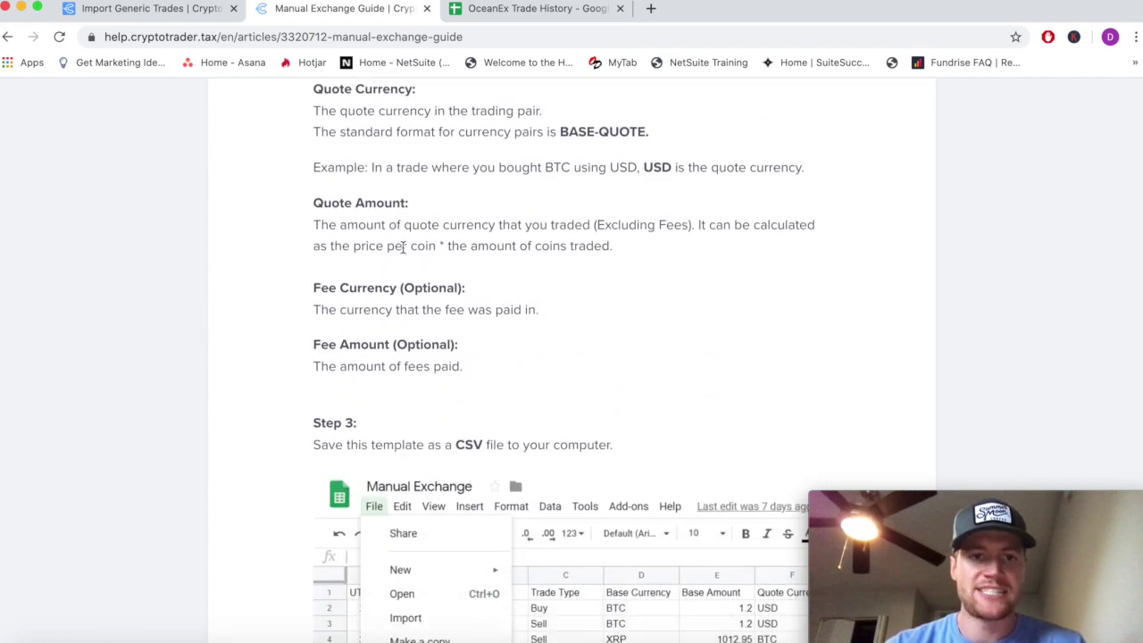
scroll(402, 246, "up", 20)
scroll(403, 246, "down", 3)
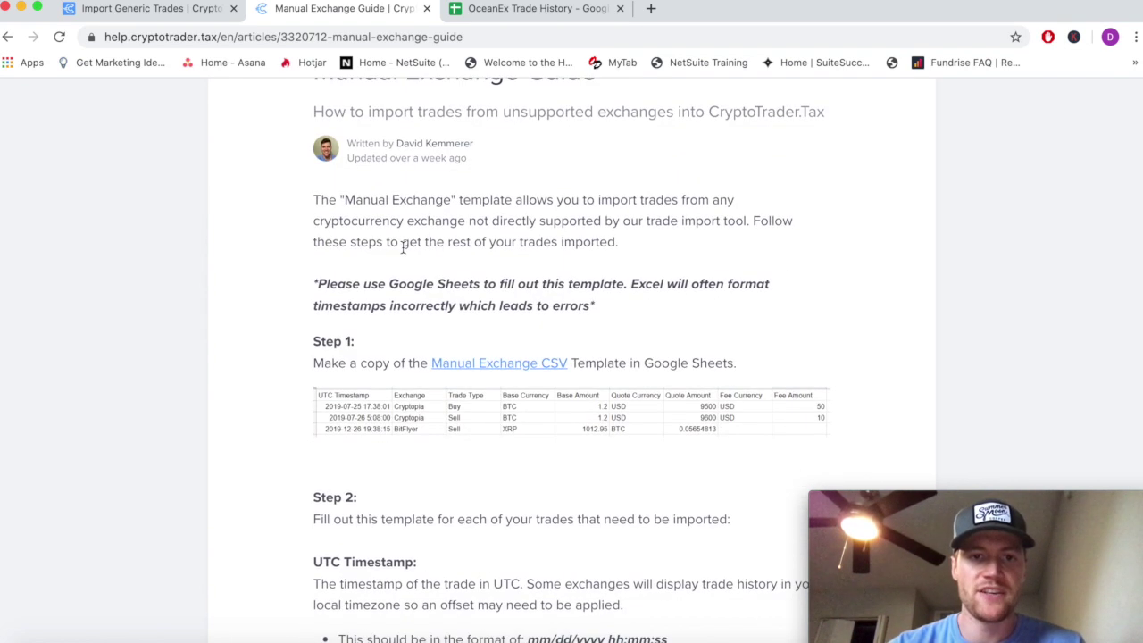
left_click(510, 364)
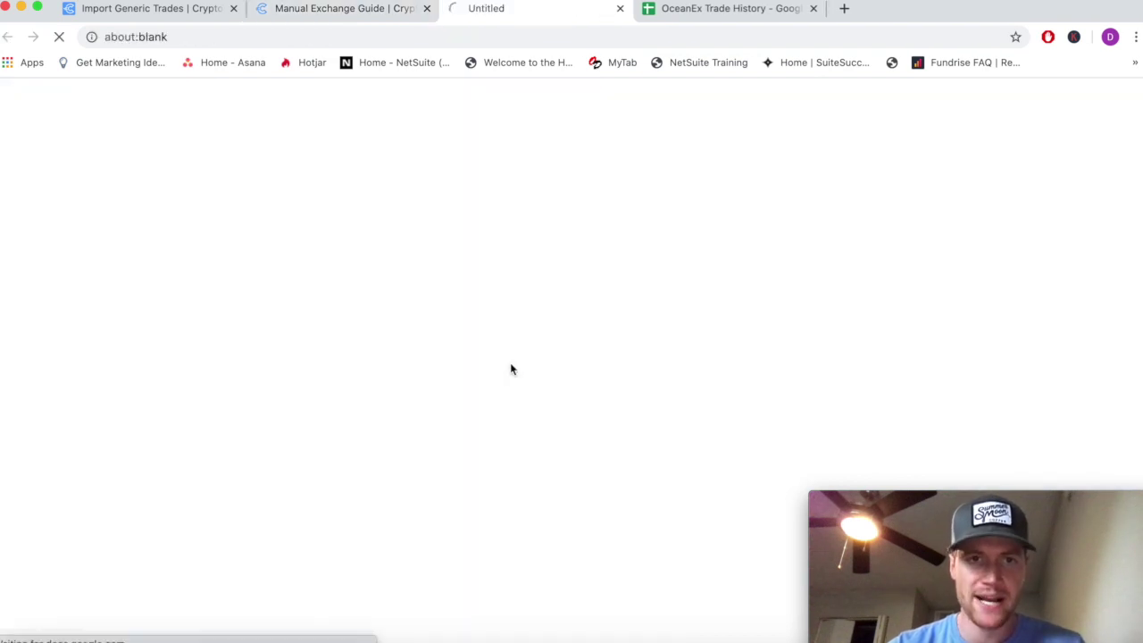
Make a copy of the template and clear the example trades in rows 3 and 4.
left_click(322, 384)
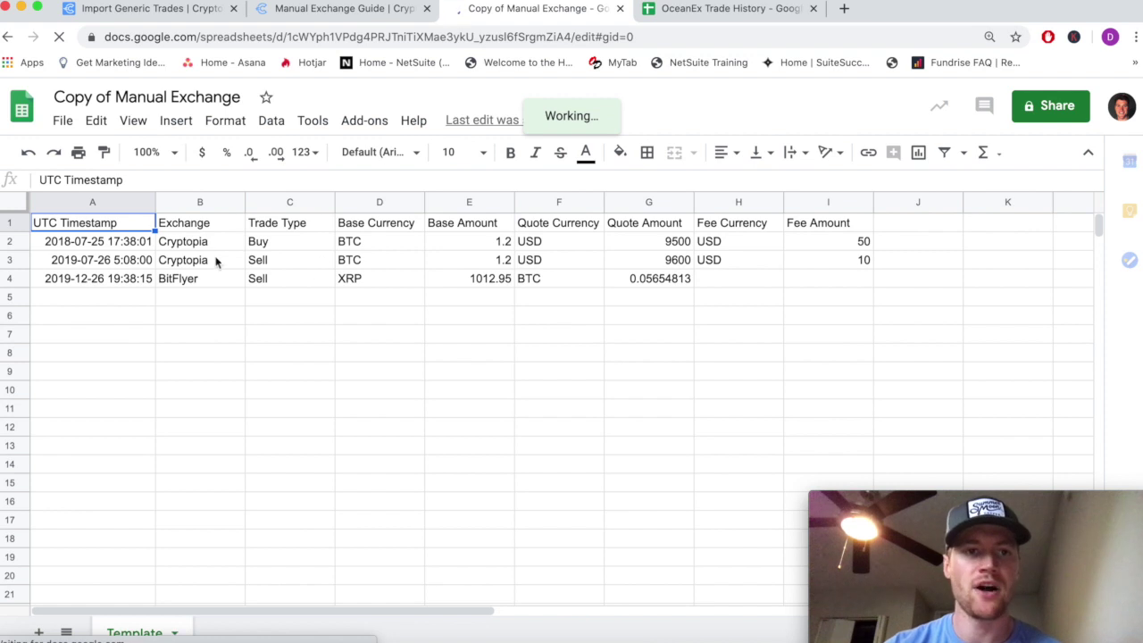
left_click(183, 263)
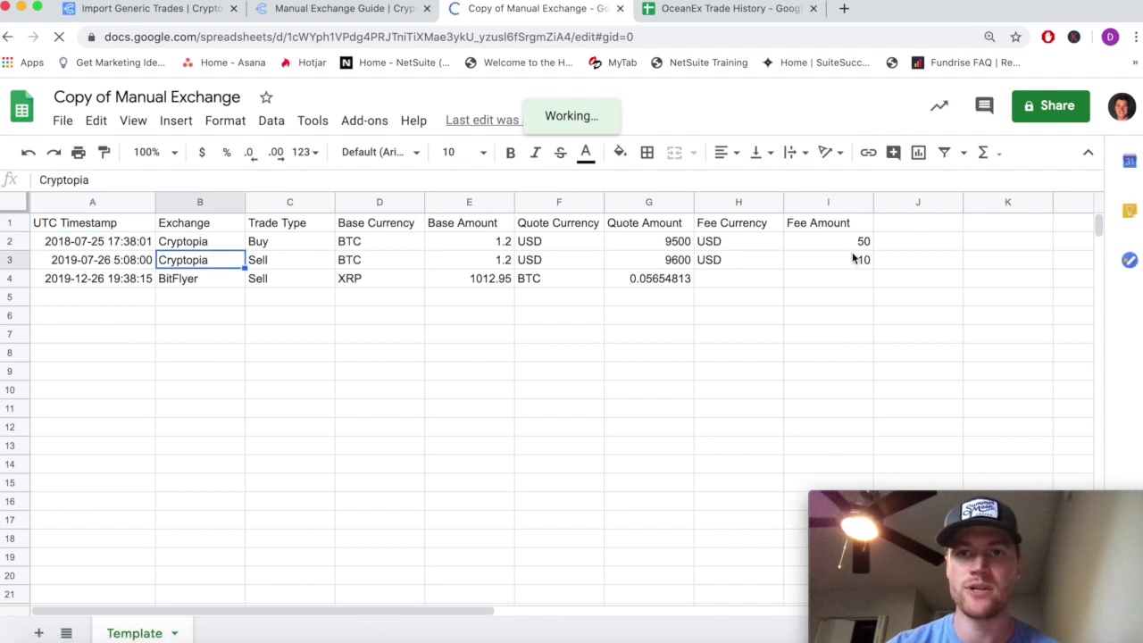
left_click_drag(108, 259, 826, 278)
key("Delete")
left_click(593, 354)
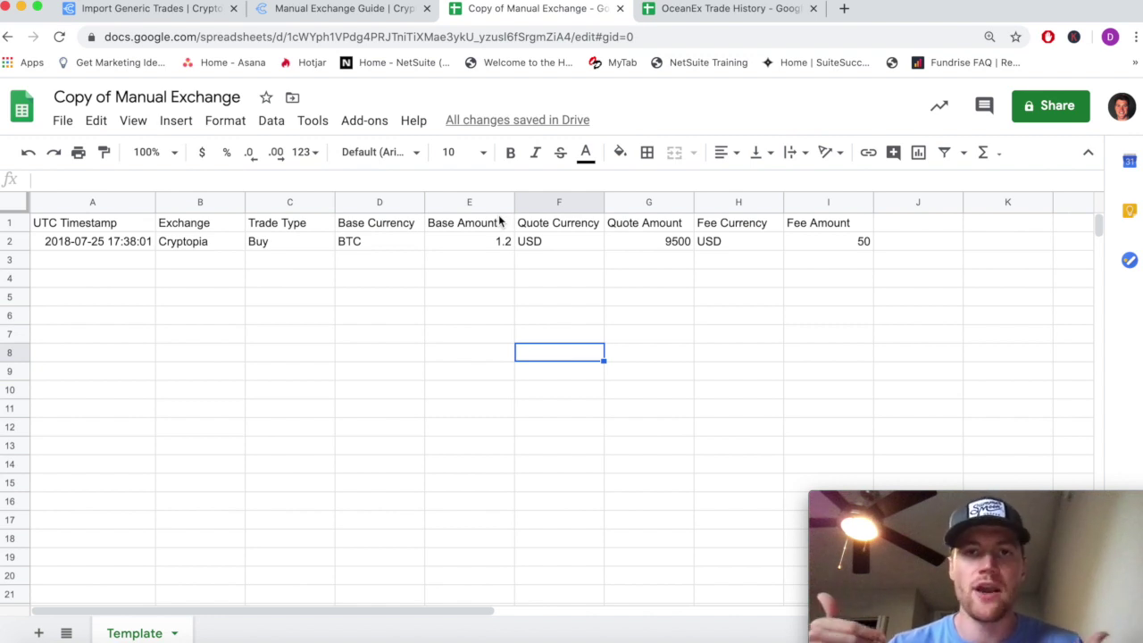
left_click(721, 9)
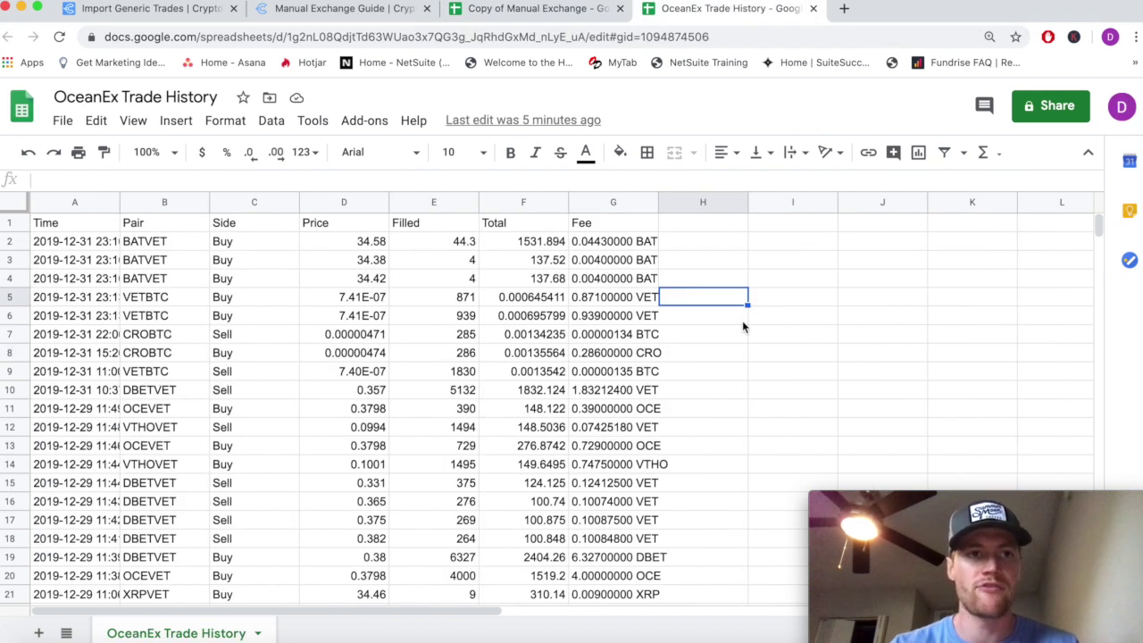
Fill row 2 of OceanEx Trade History, the first BATVET Buy trade, light green.
scroll(248, 268, "down", 2)
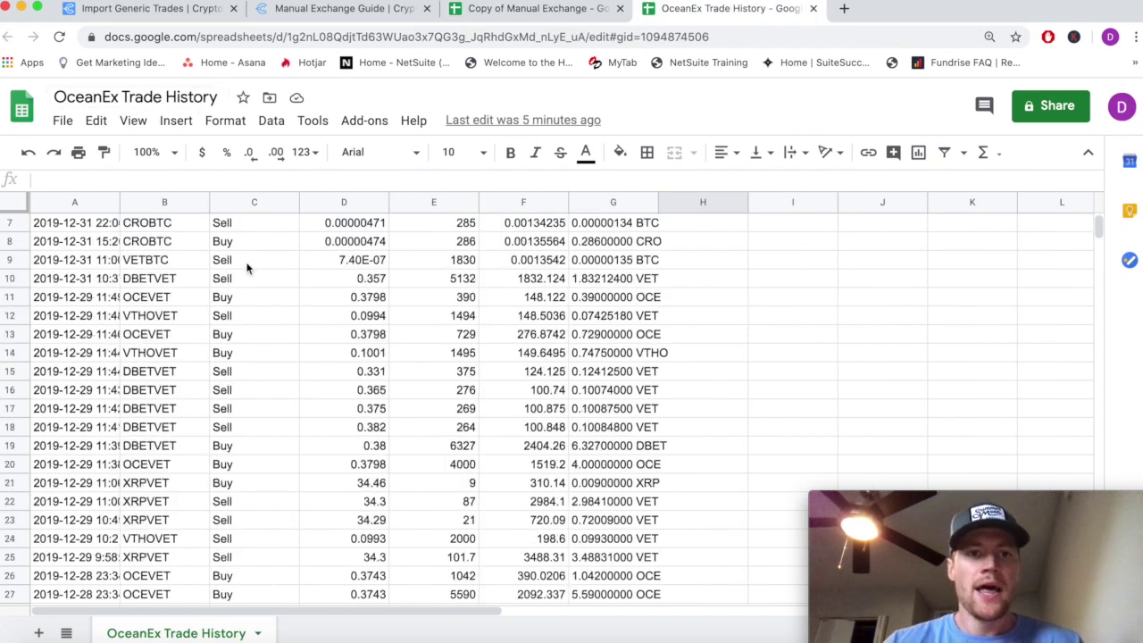
scroll(248, 268, "down", 10)
scroll(261, 390, "up", 15)
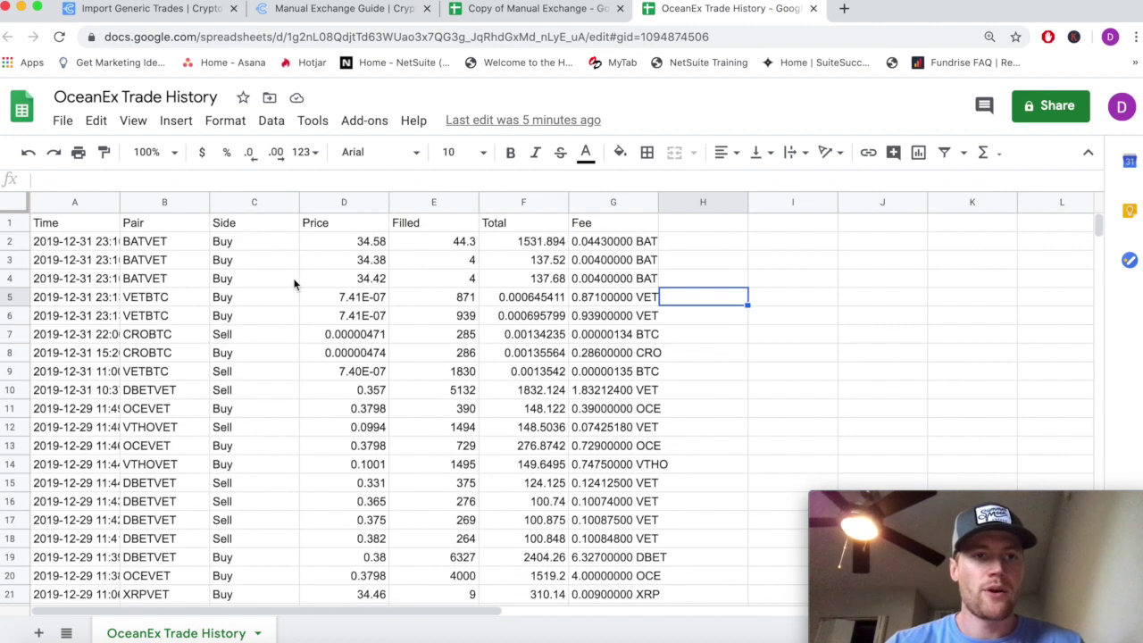
left_click(539, 10)
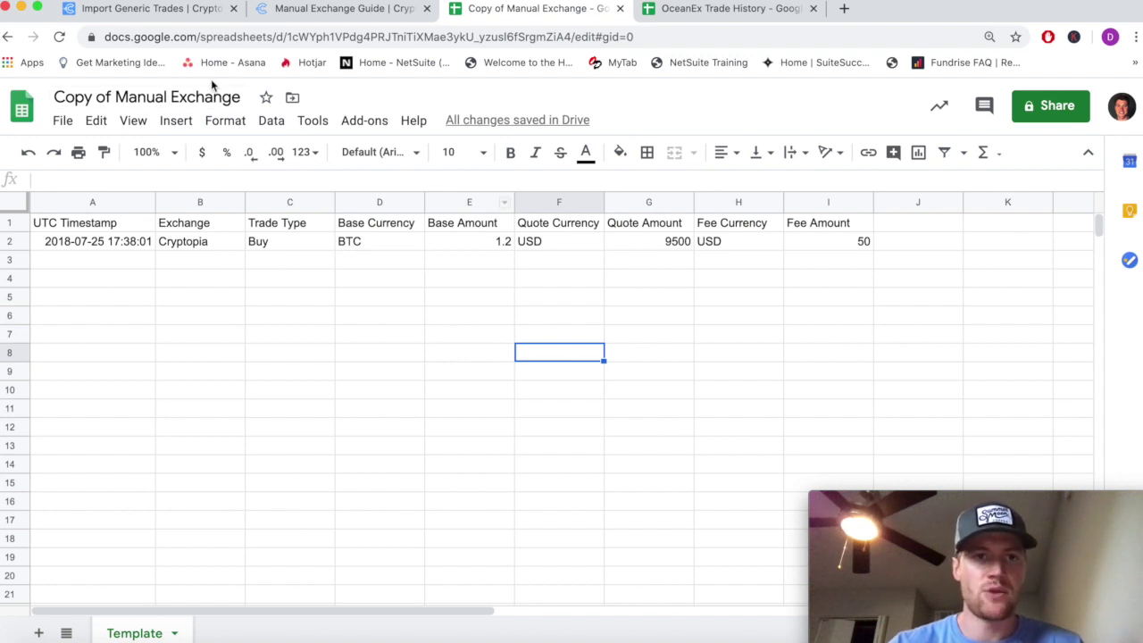
left_click(707, 15)
left_click(640, 334)
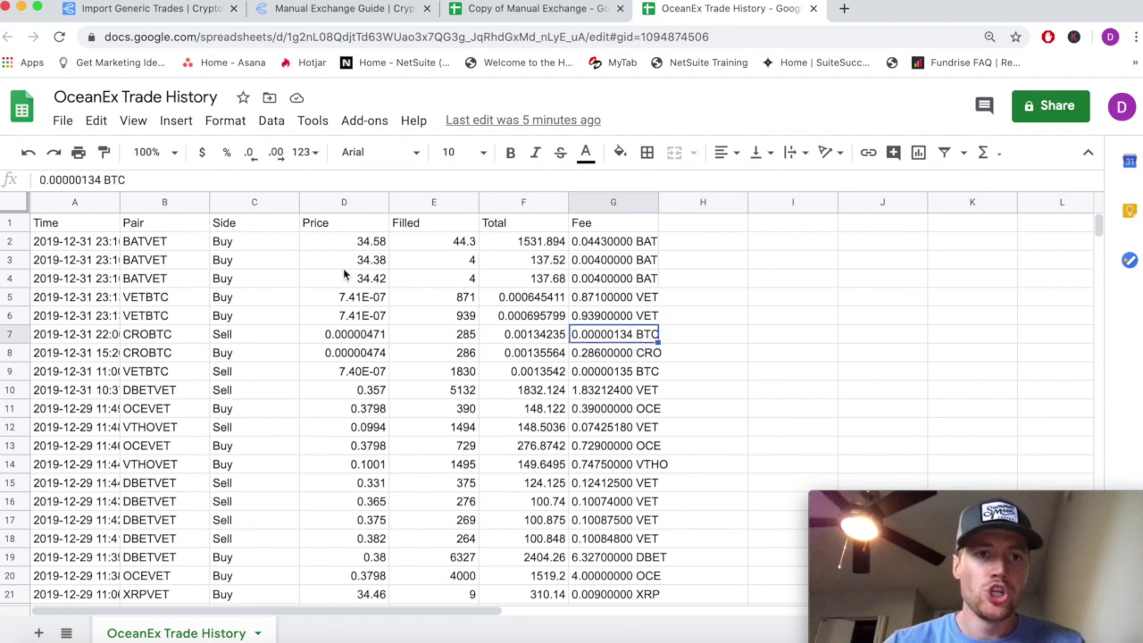
left_click(16, 241)
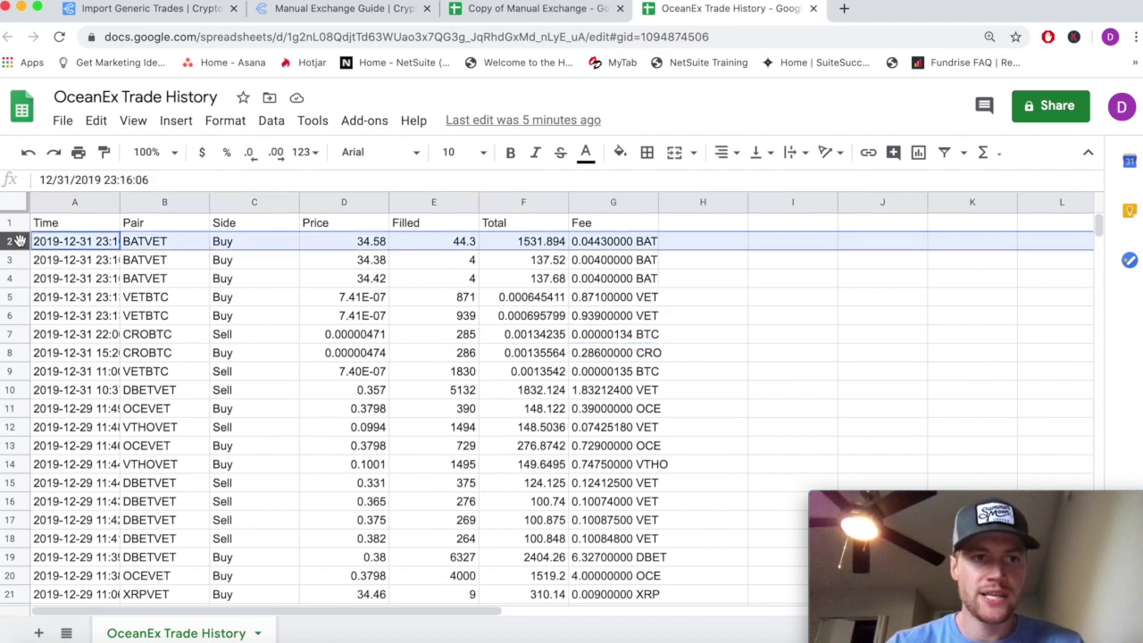
left_click(620, 153)
left_click(708, 257)
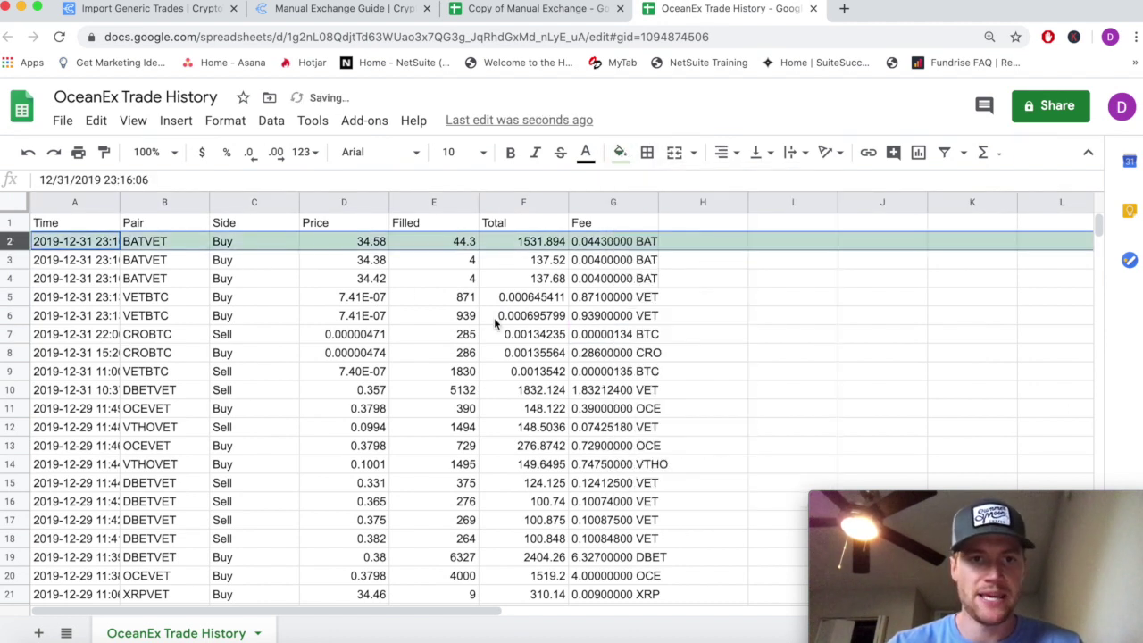
left_click(219, 278)
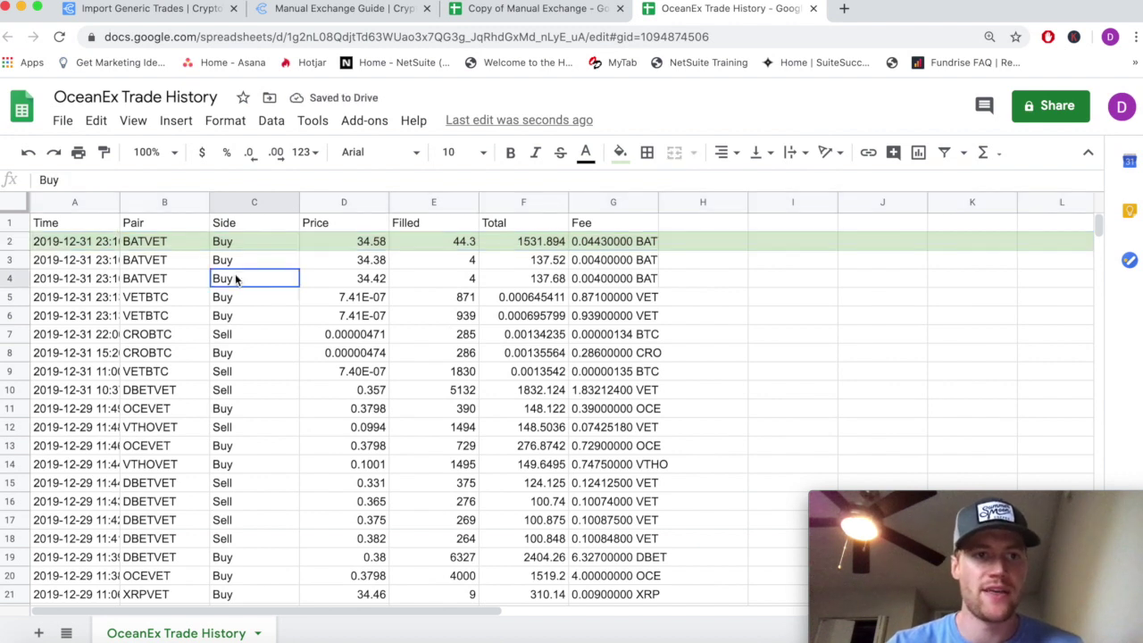
Scroll through the Step 2 field definitions in the Manual Exchange Guide article.
left_click(357, 8)
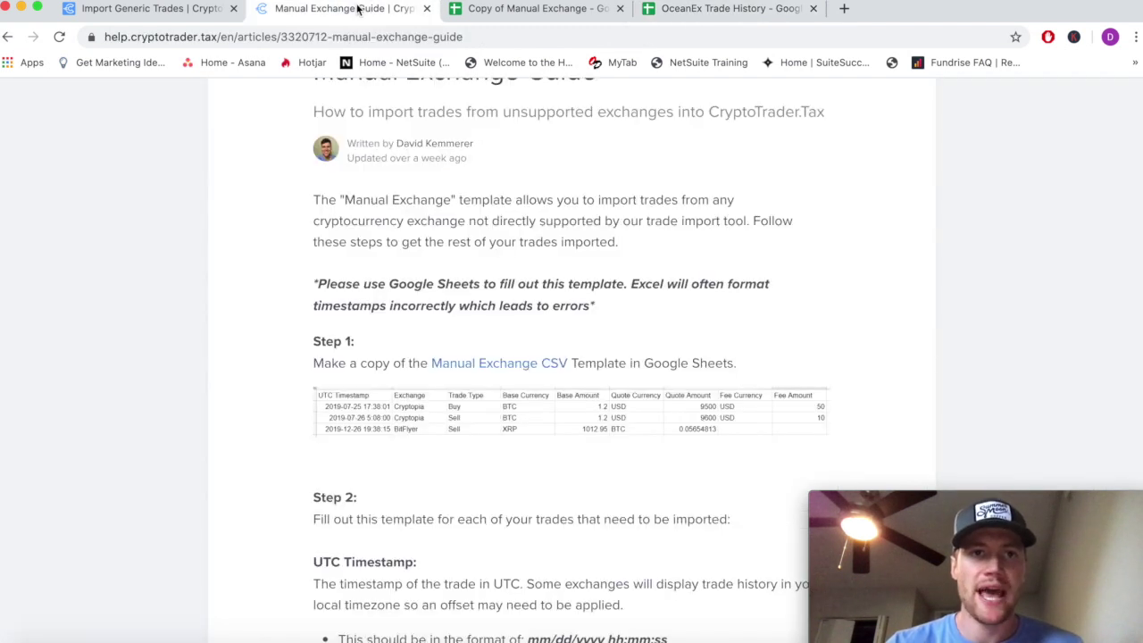
scroll(354, 475, "down", 5)
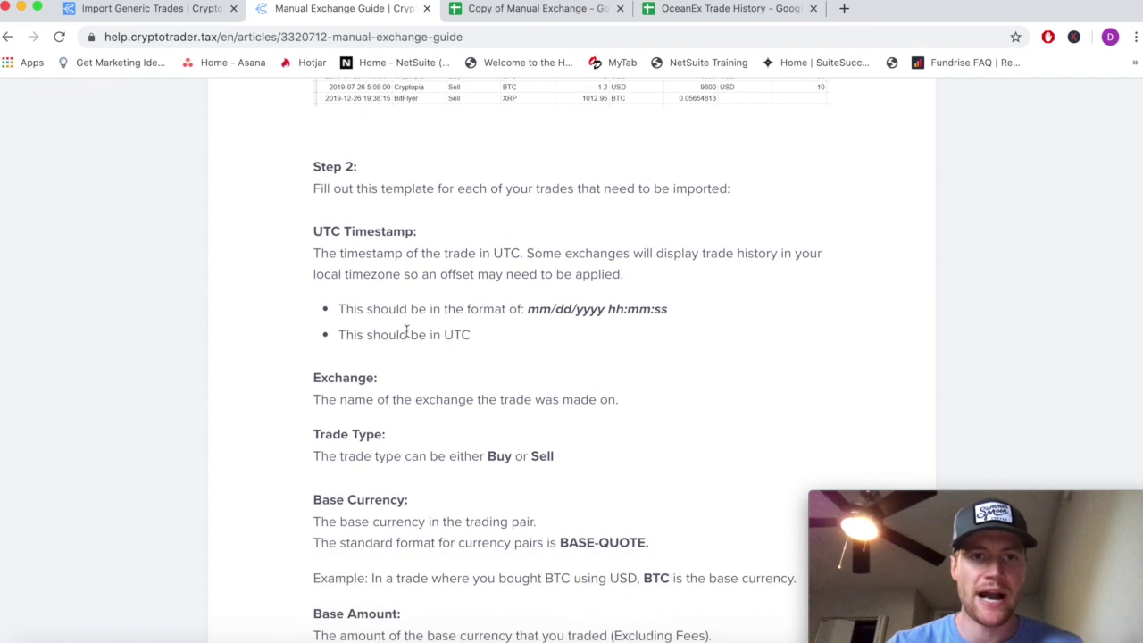
scroll(356, 493, "down", 2)
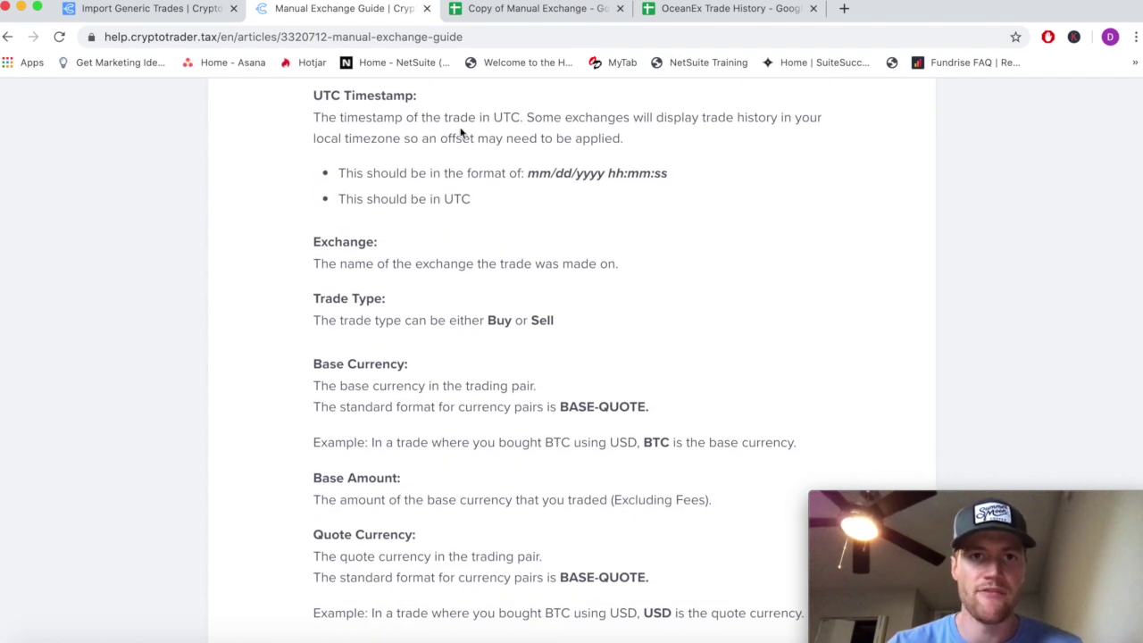
left_click(531, 13)
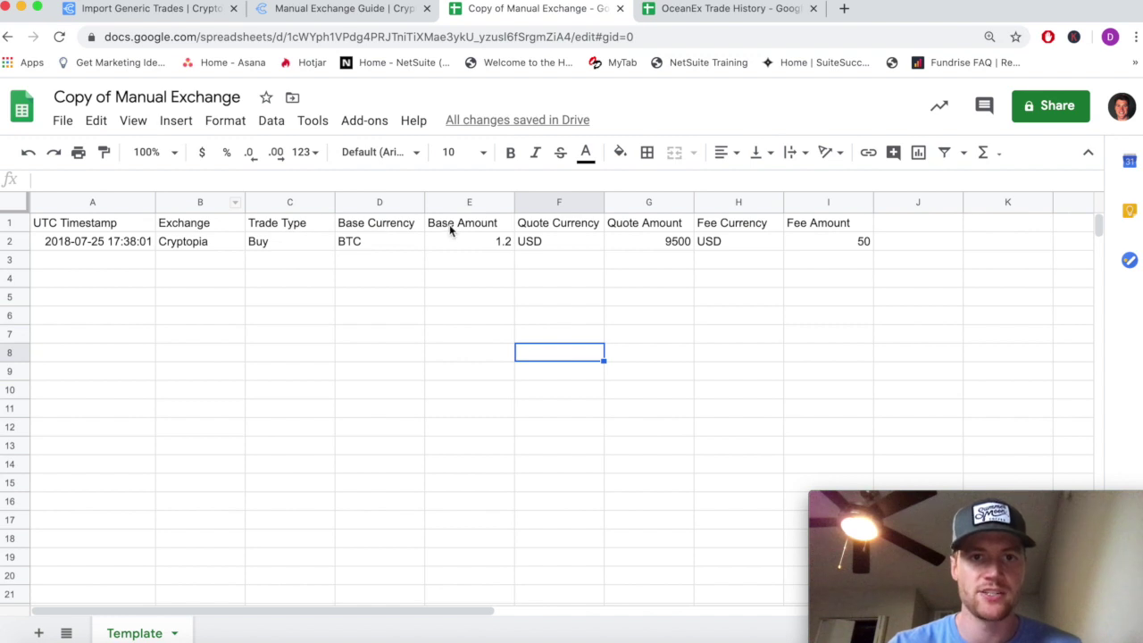
left_click(707, 12)
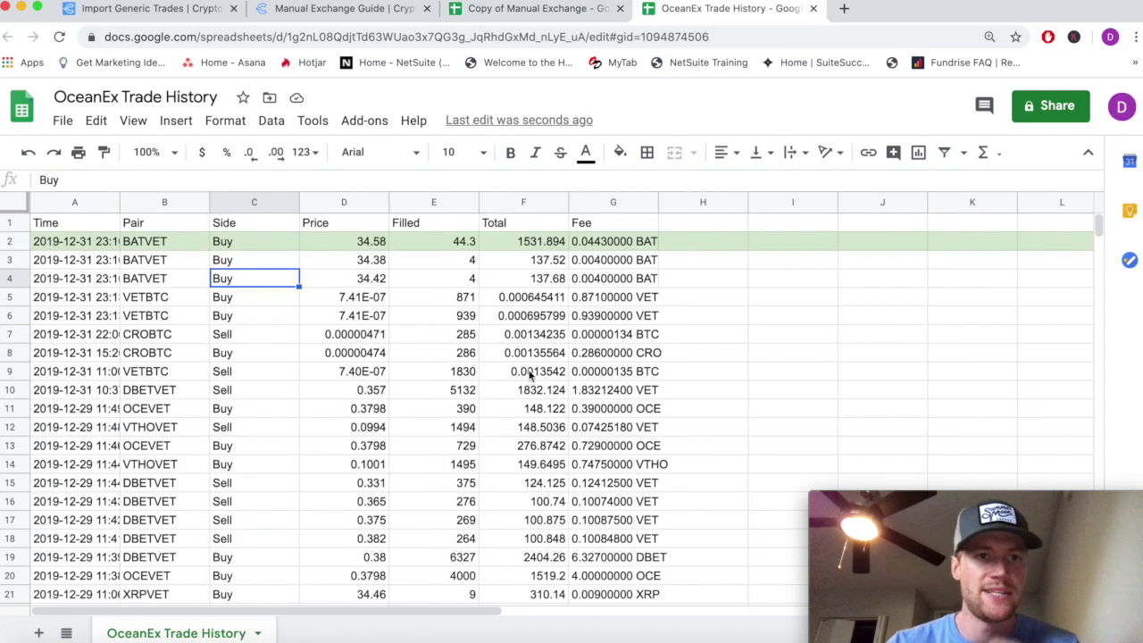
Inspect the first BATVET trade's pair, filled amount 44.3 and Total in row 2.
left_click(149, 247)
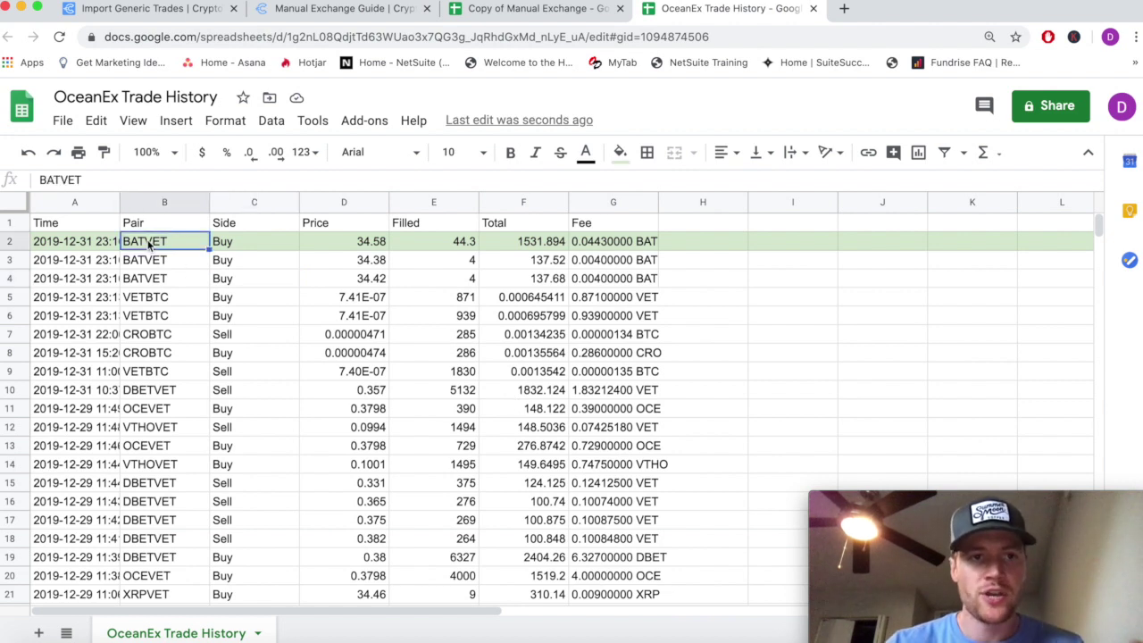
left_click(143, 203)
left_click(147, 247)
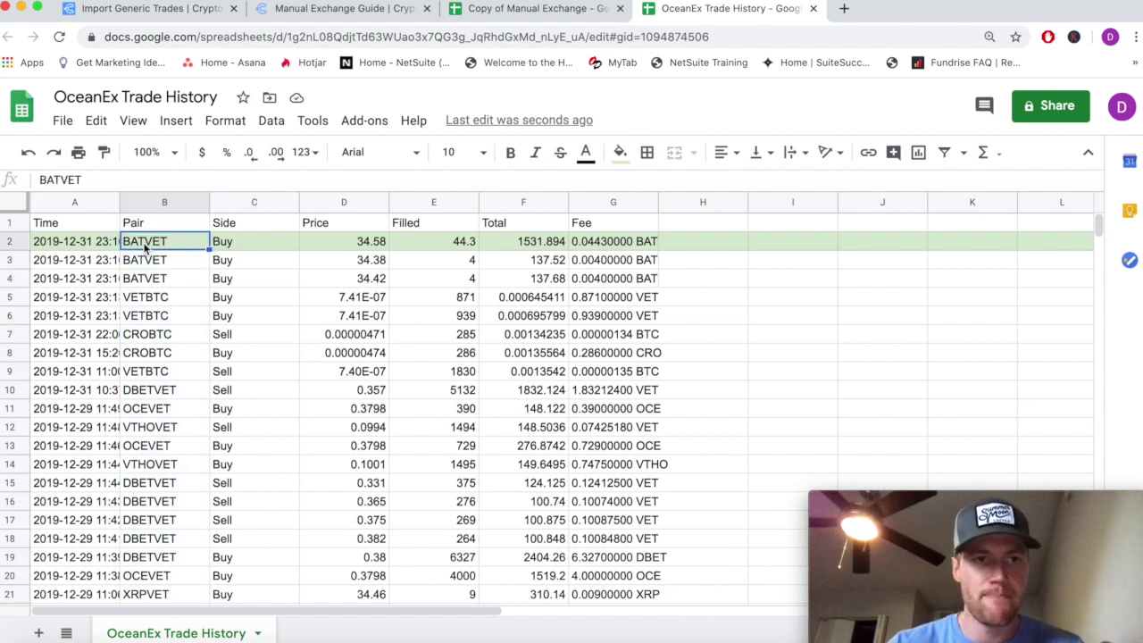
left_click(450, 245)
left_click(152, 248)
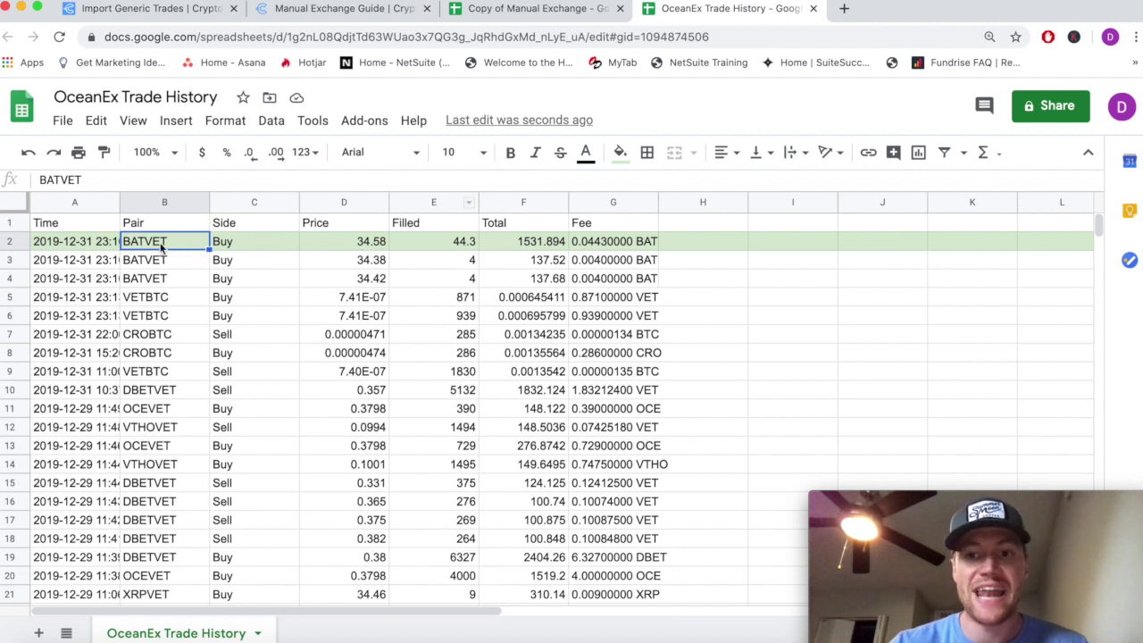
left_click(515, 242)
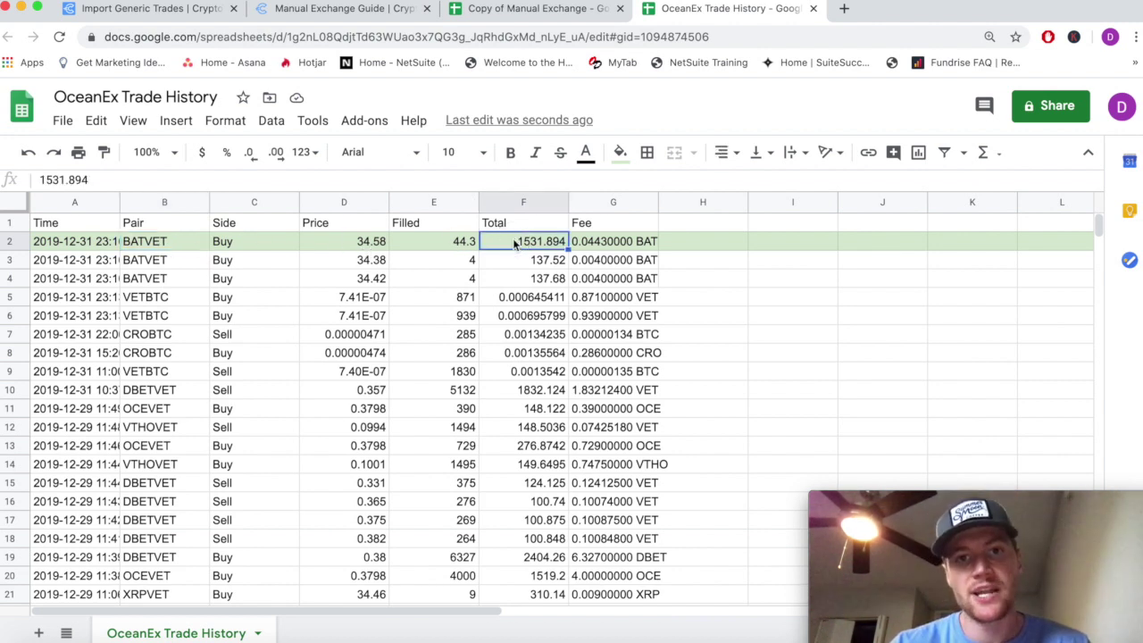
left_click(699, 249)
Enter =E2*D2 in H2 to compute Filled times Price, giving 1531.894.
type("=")
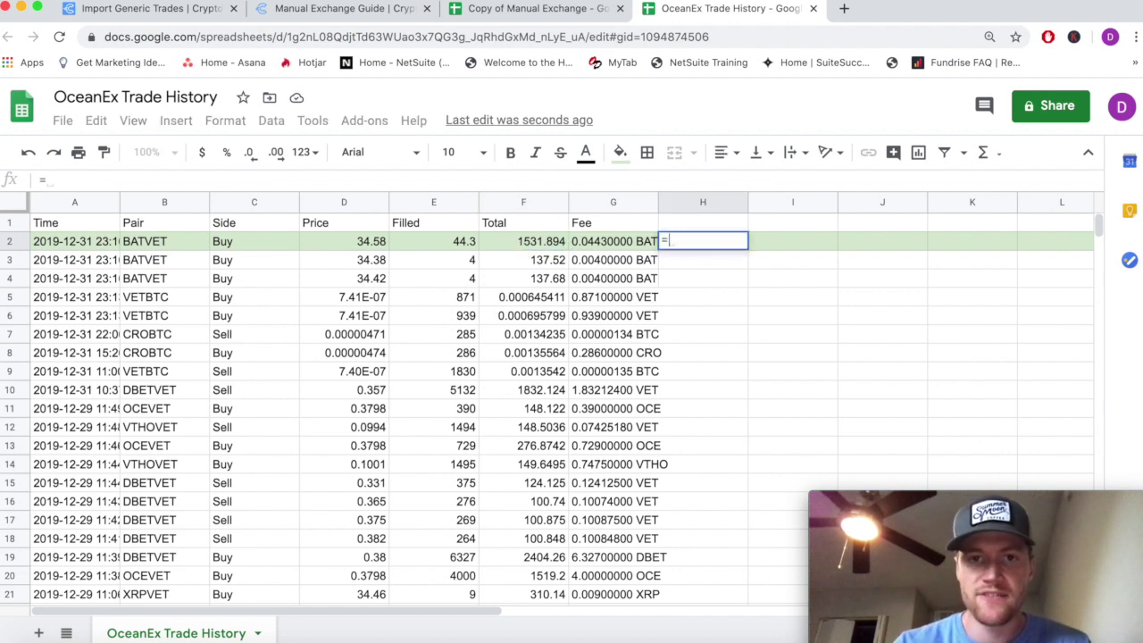
left_click(436, 241)
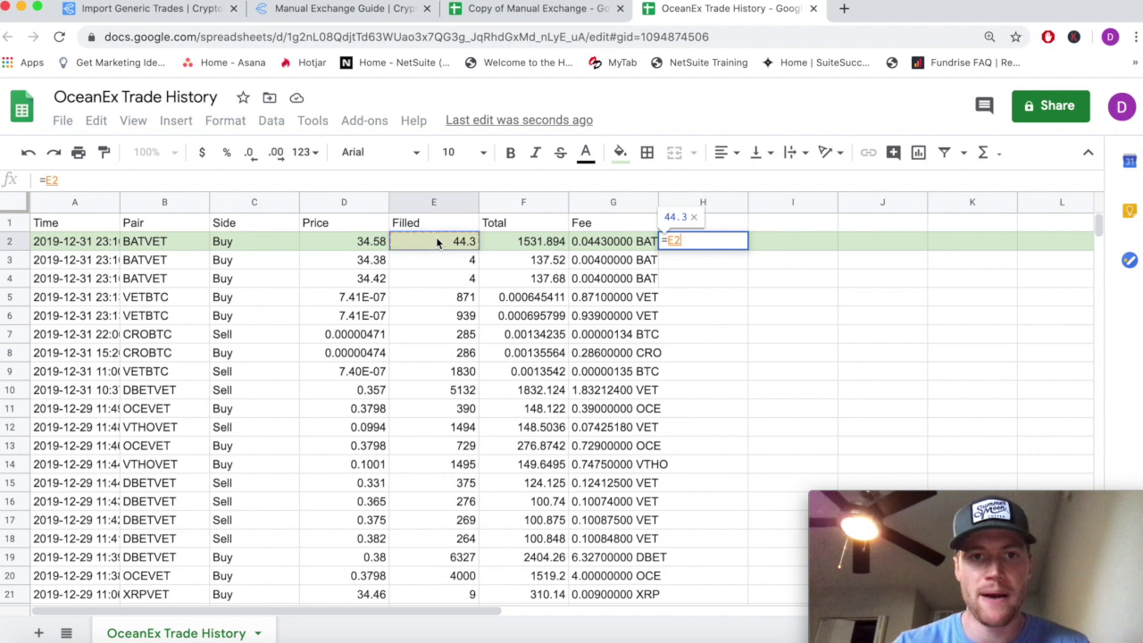
type("*")
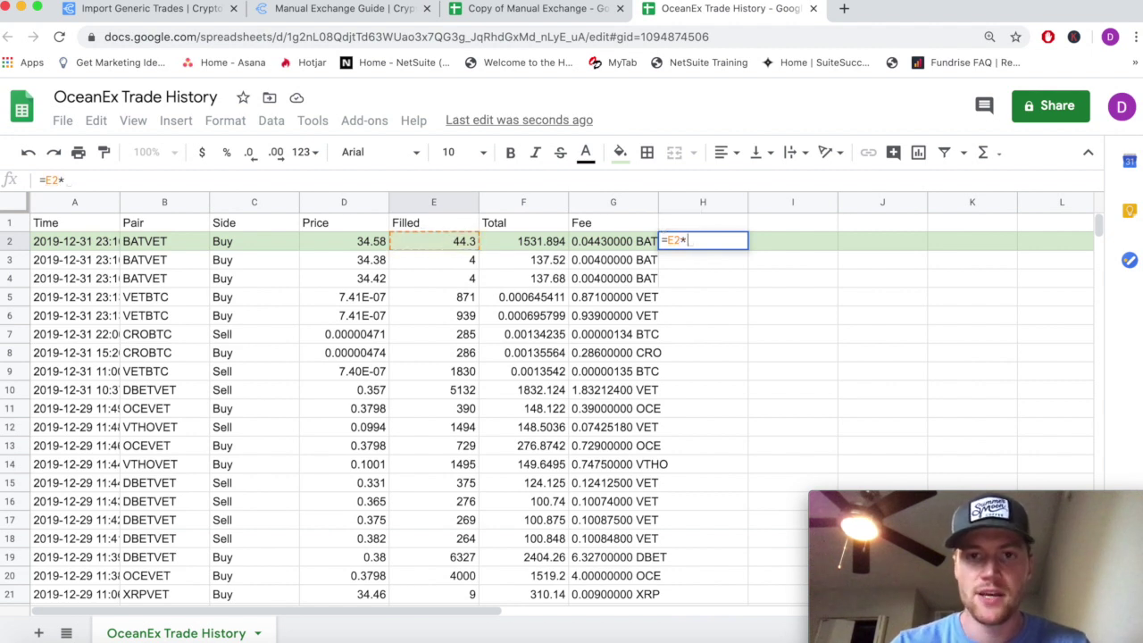
left_click(364, 244)
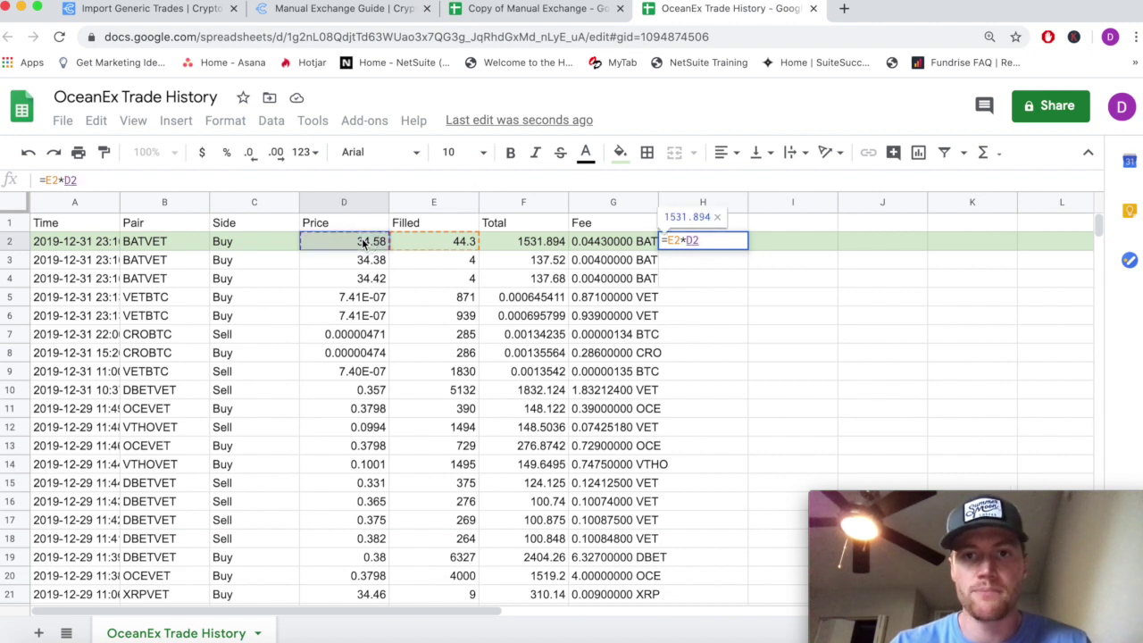
key("Return")
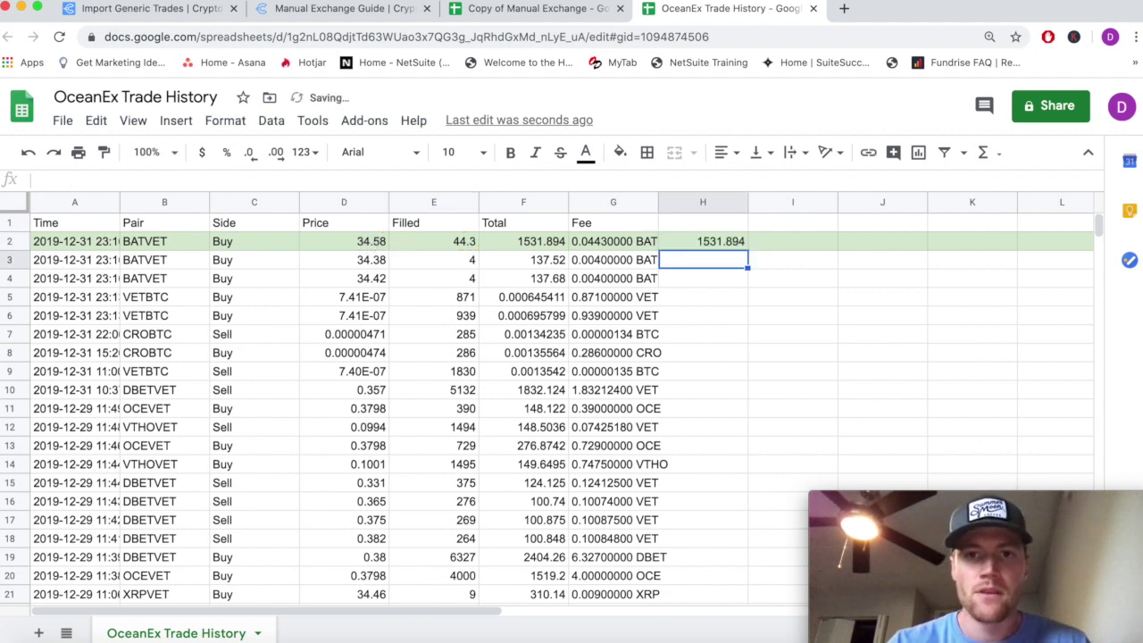
left_click(533, 248)
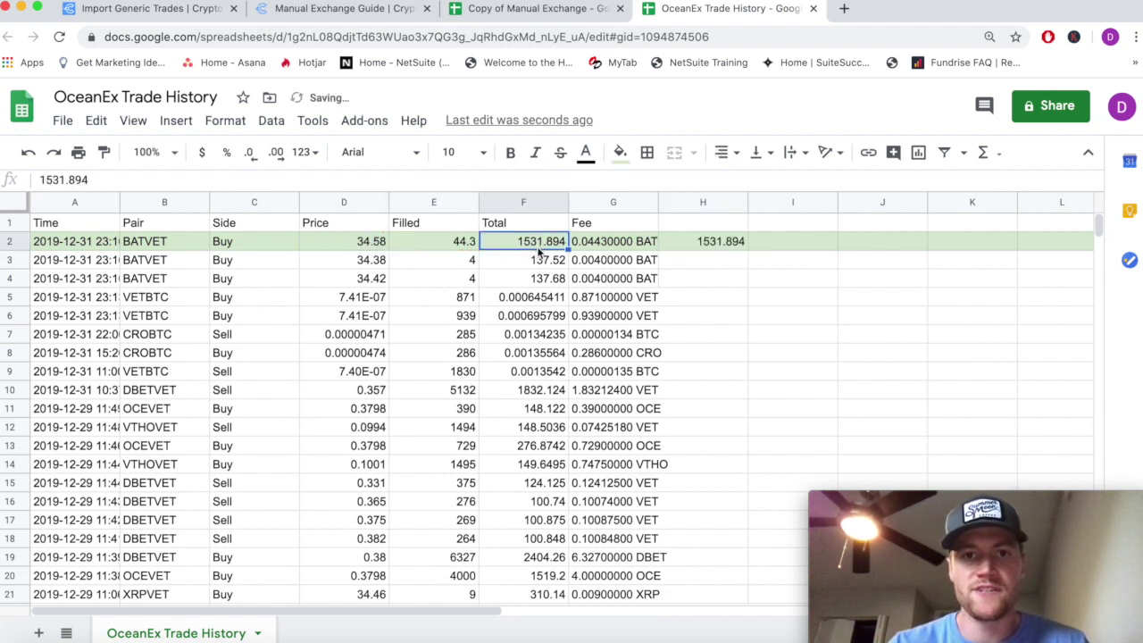
left_click(708, 246)
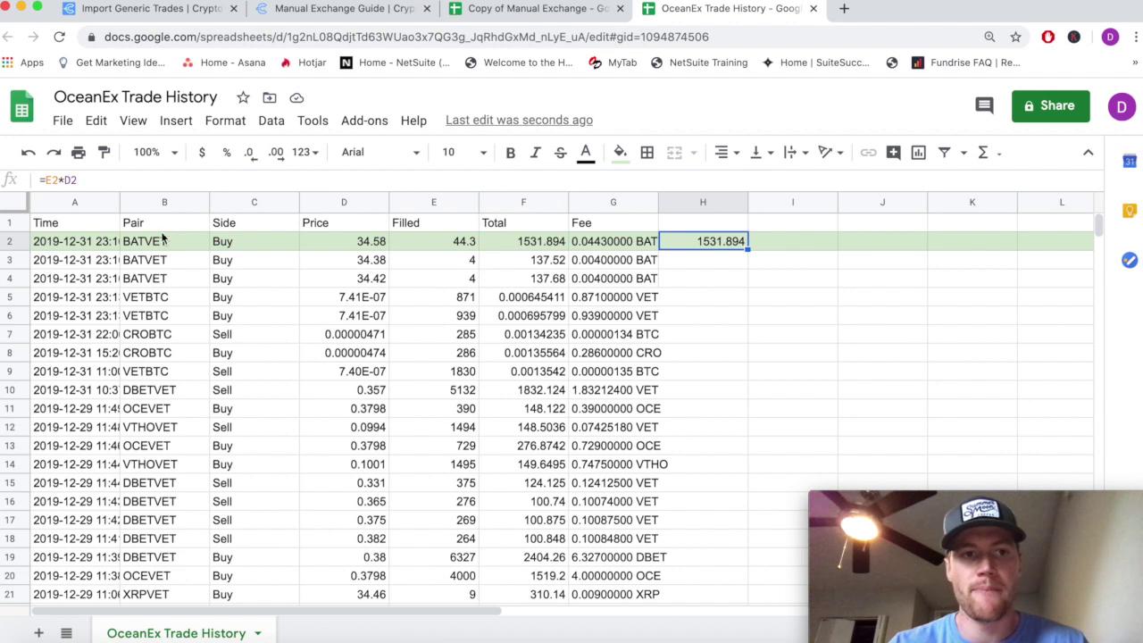
Compare the result against row 2's Total, Price and Fee values.
left_click(549, 245)
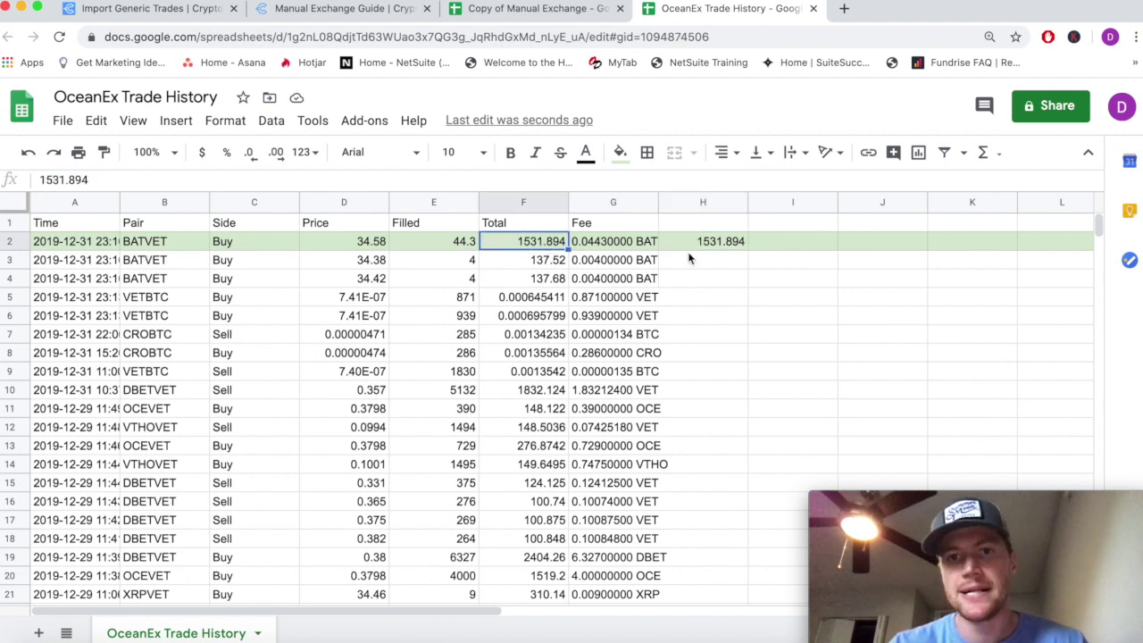
left_click(655, 247)
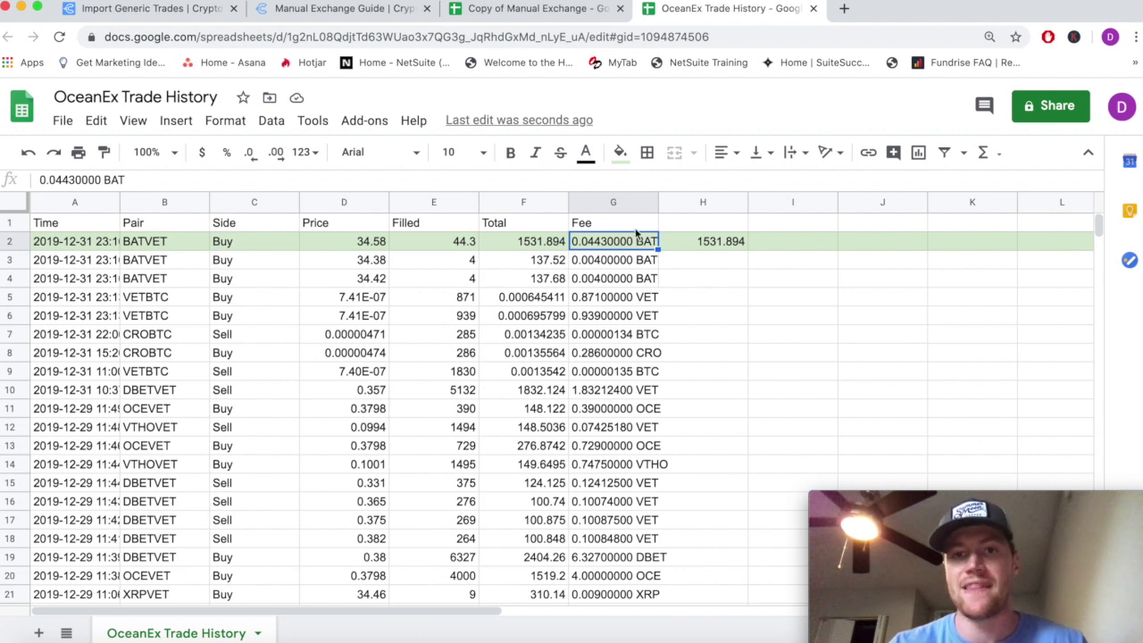
left_click(369, 243)
left_click(520, 241)
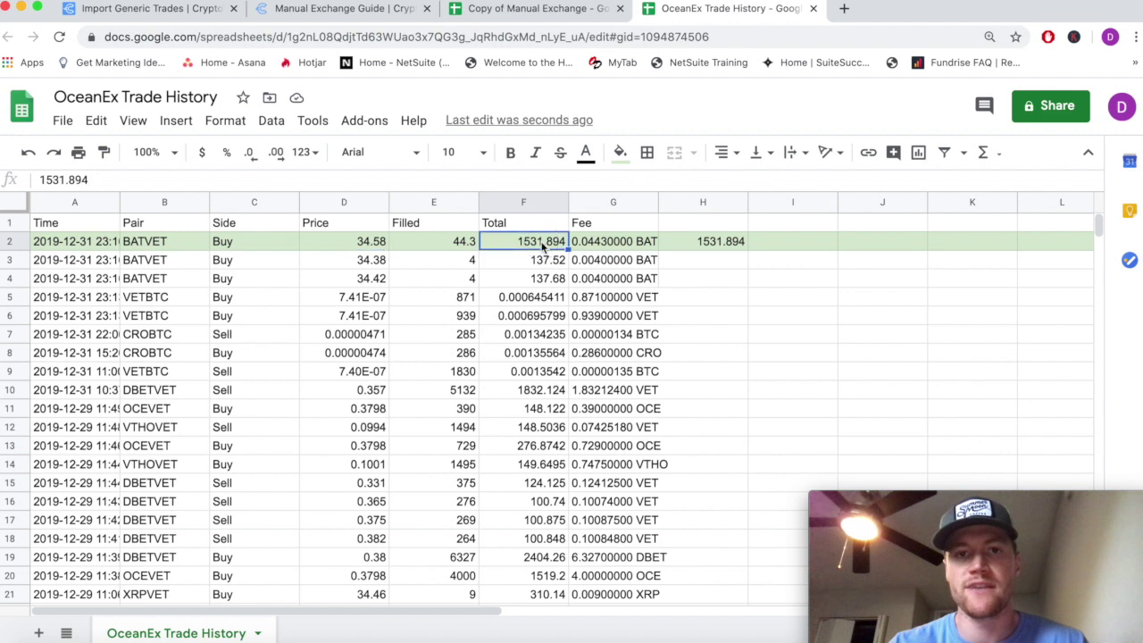
left_click(600, 203)
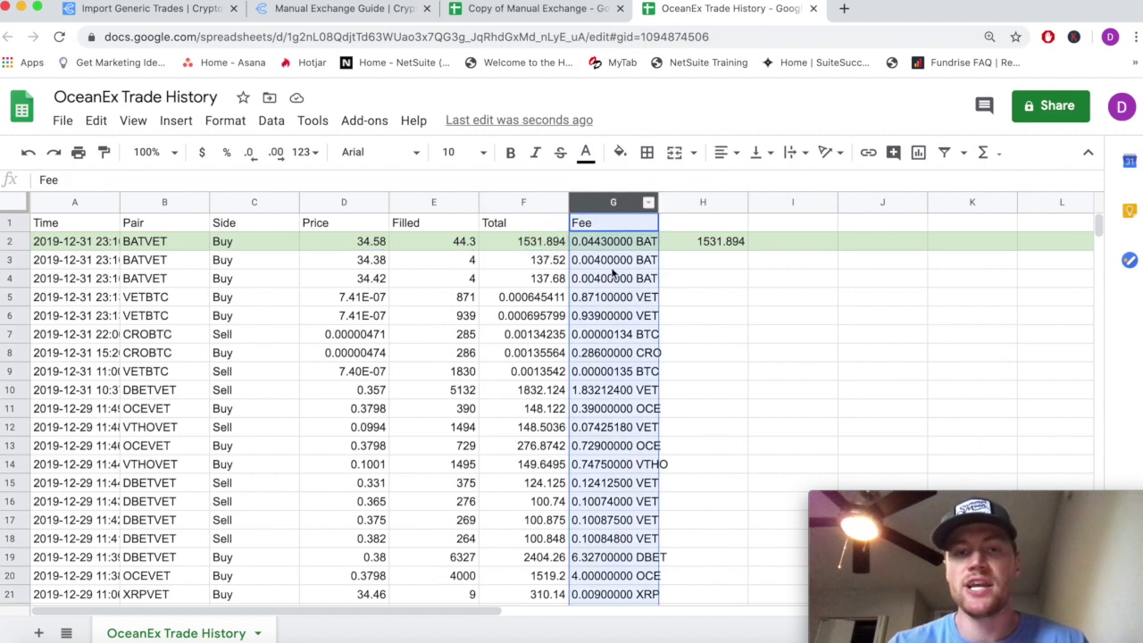
left_click(514, 243)
left_click(609, 204)
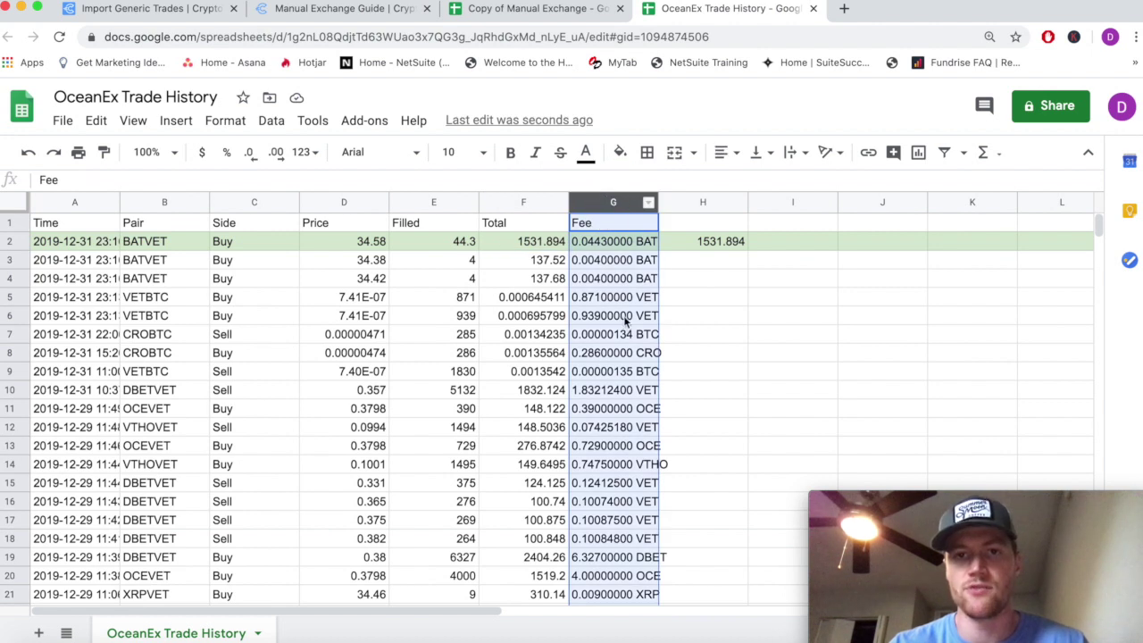
left_click(784, 252)
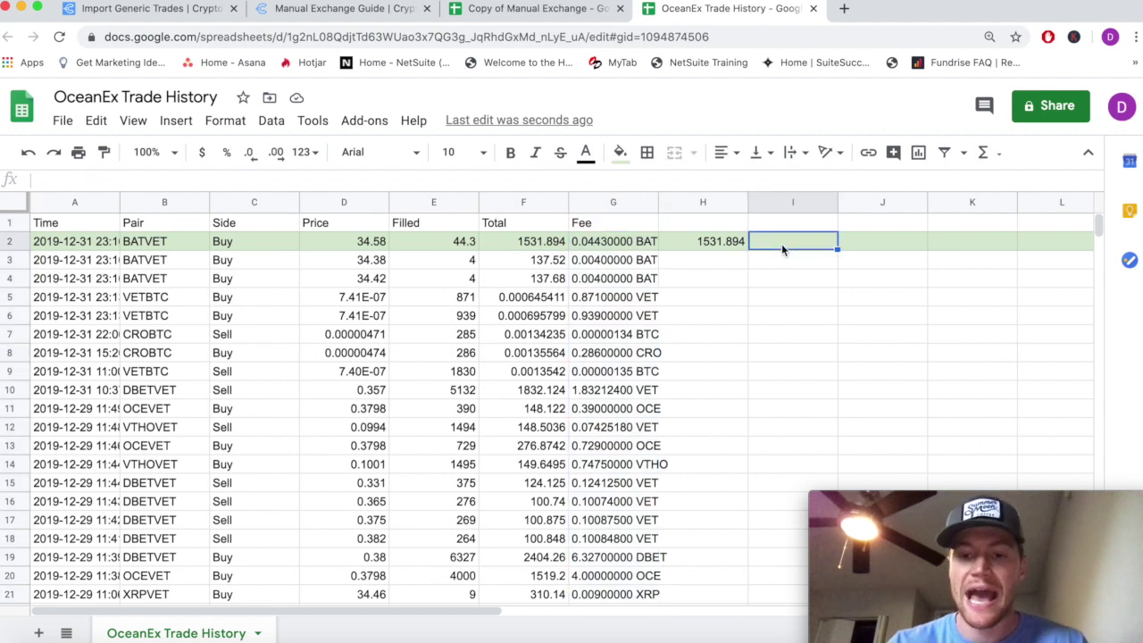
Enter =E2-0.0443 in I2 to get 44.2557 BAT received after the fee.
type("=")
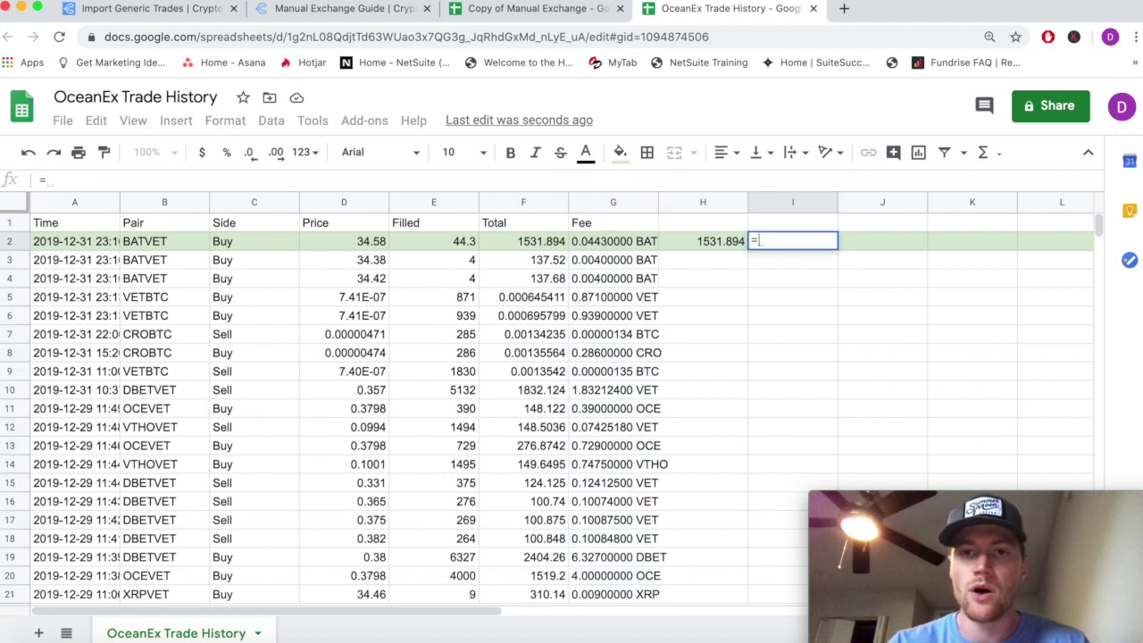
left_click(442, 239)
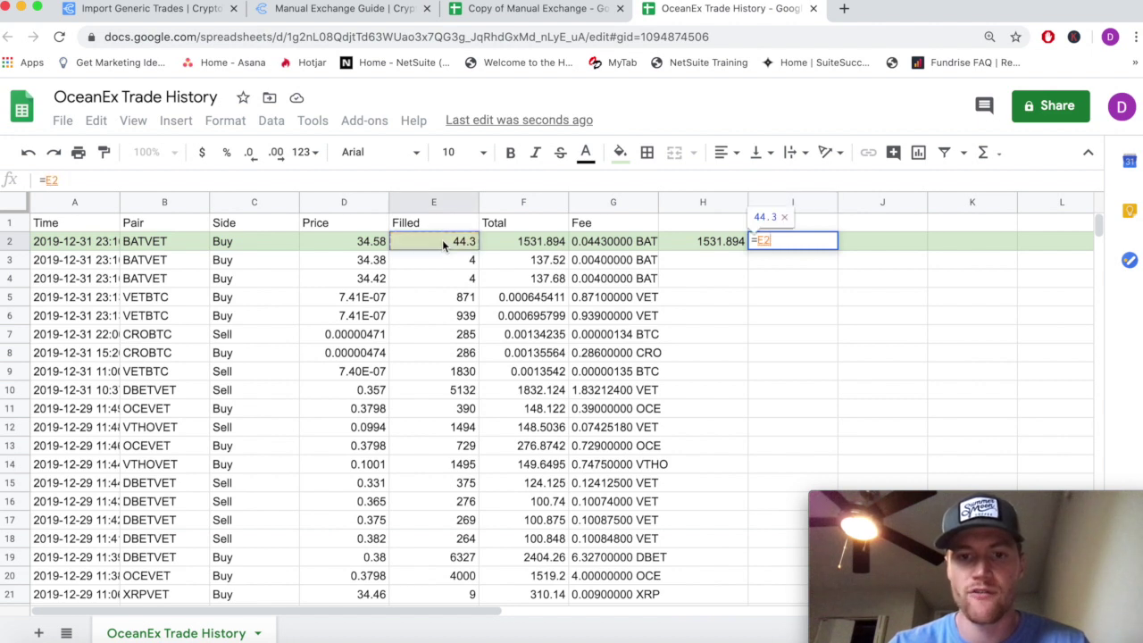
type("-0")
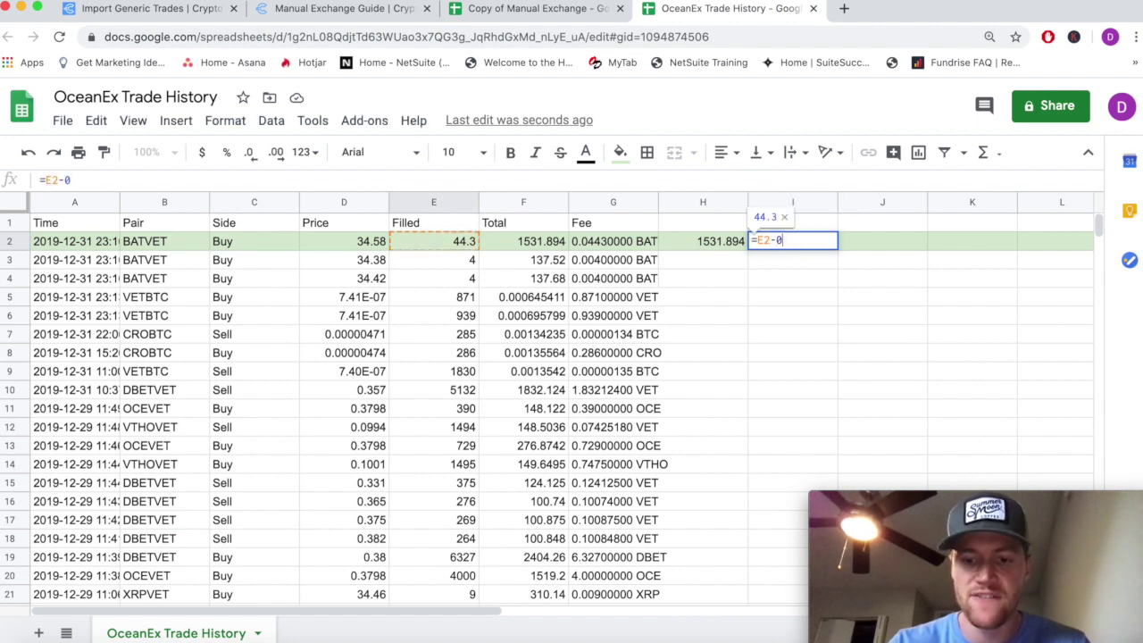
type(".0443")
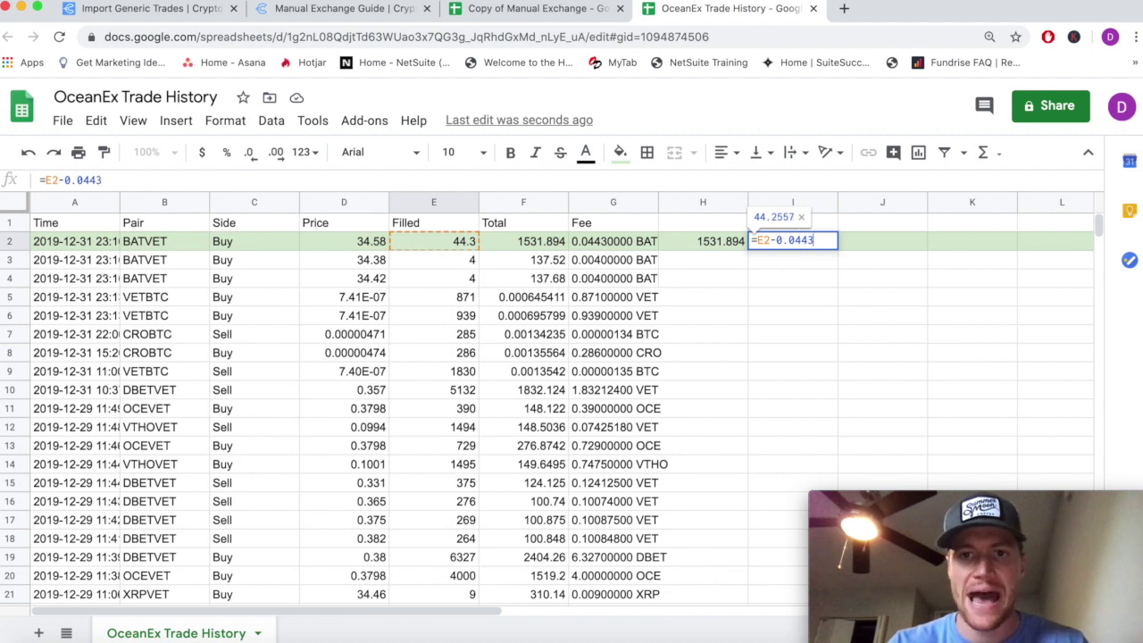
key("Return")
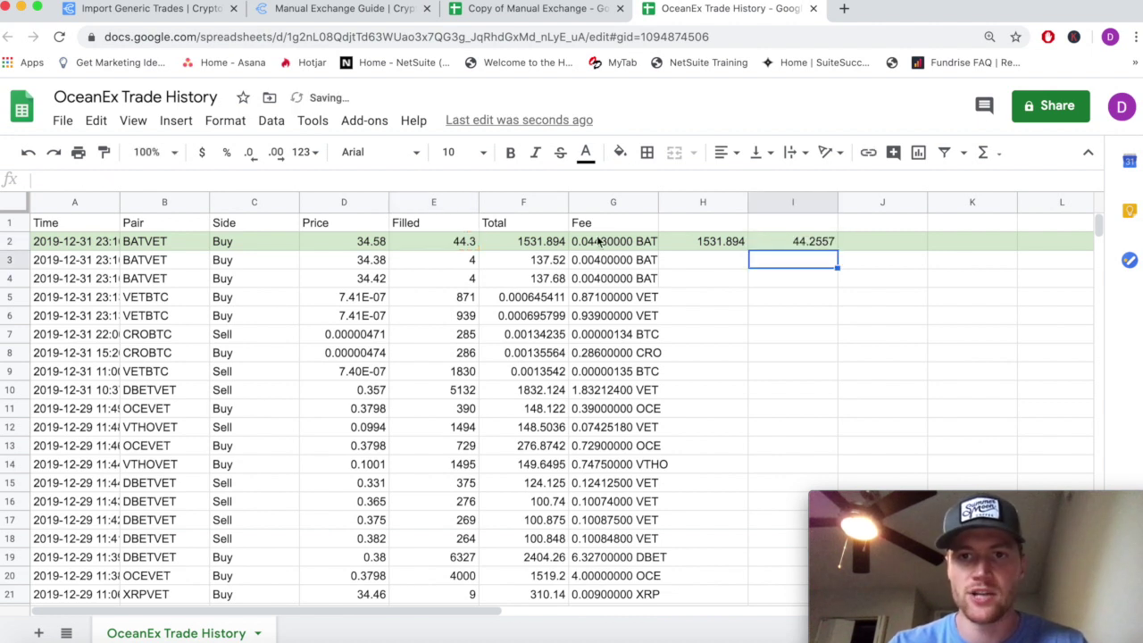
left_click(790, 248)
Label I1 'Amount BAT received' and widen column I to fit it.
left_click(777, 225)
type("Amount ")
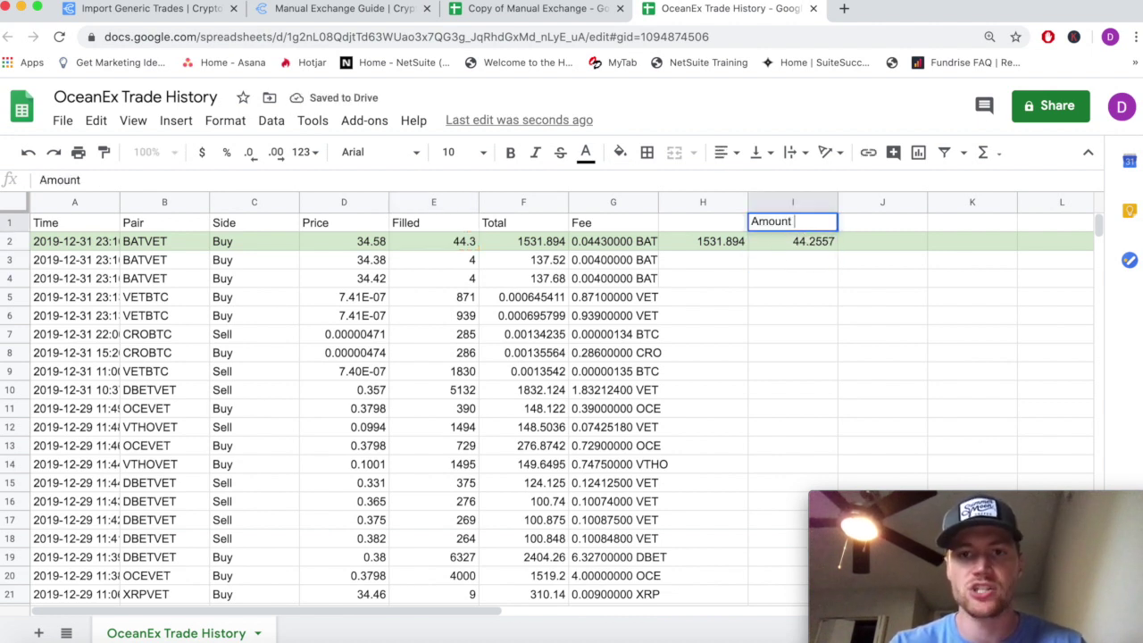
type("BAT receiv")
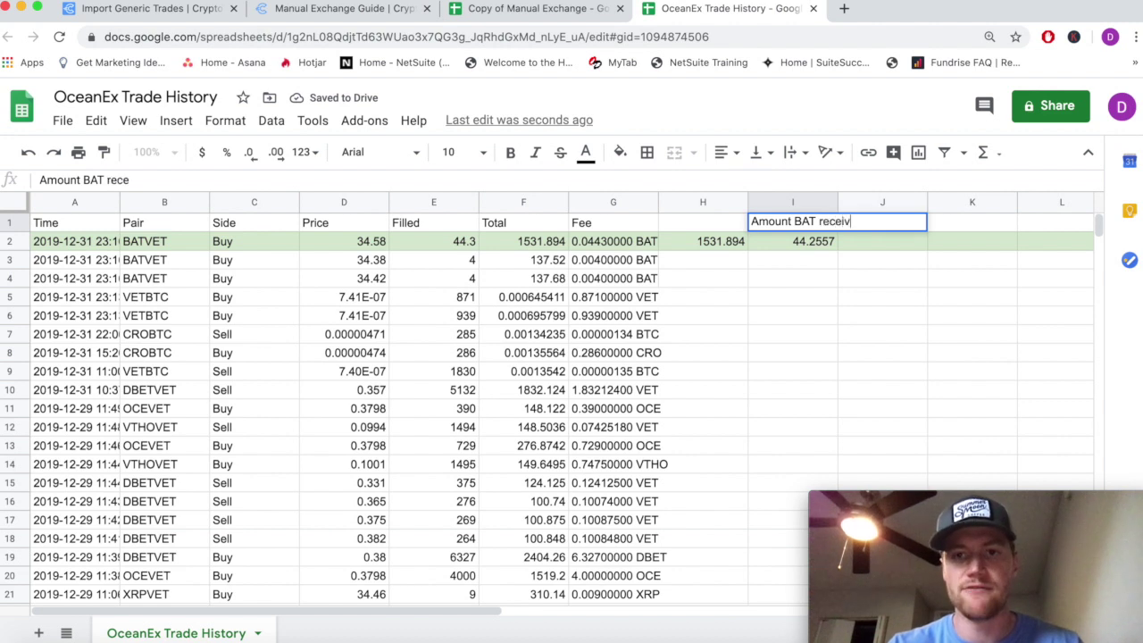
type("ed")
key("Return")
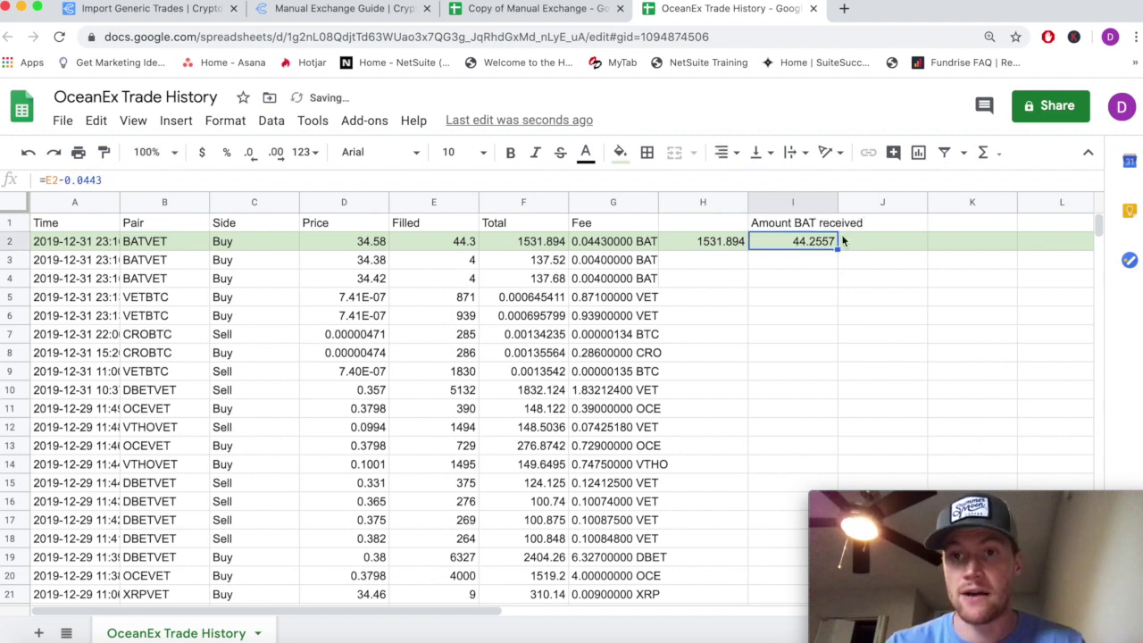
left_click_drag(837, 198, 881, 200)
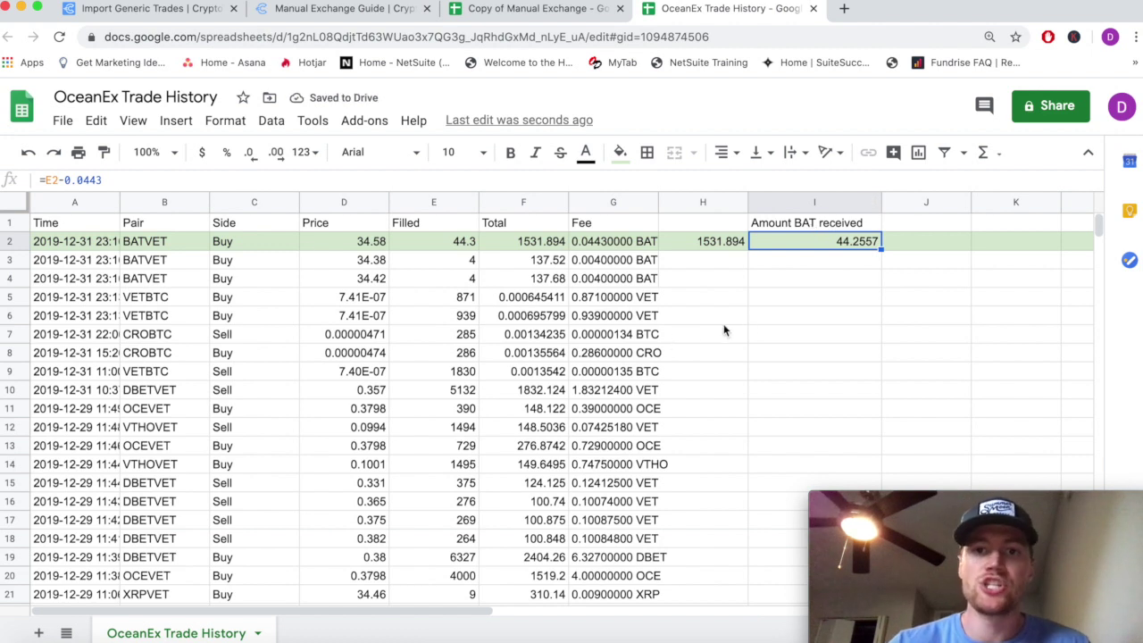
left_click(746, 319)
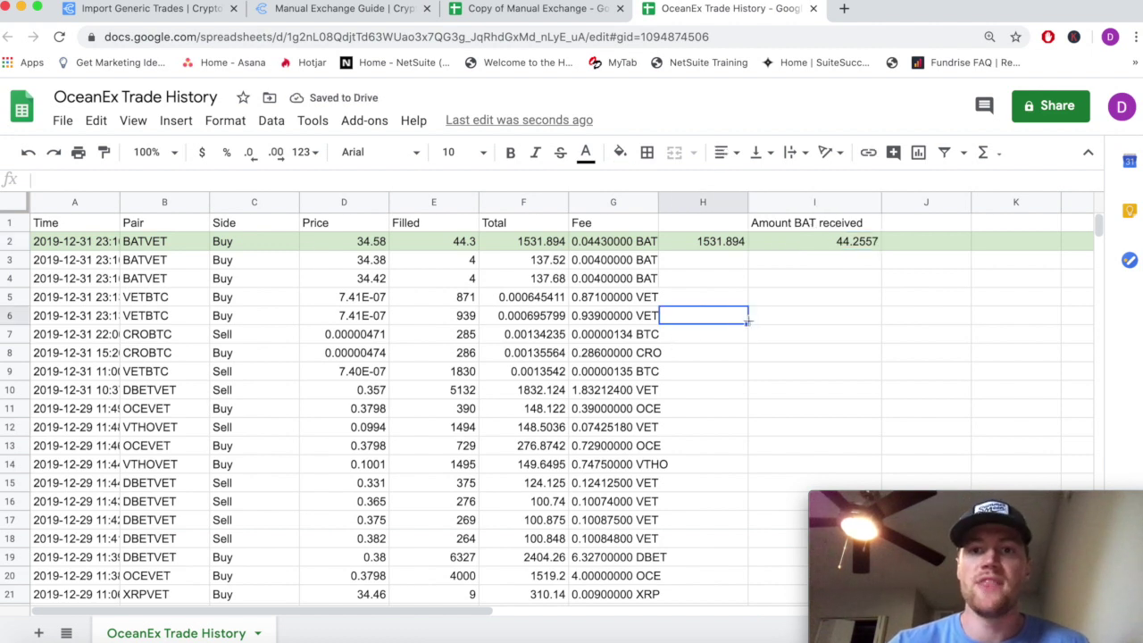
left_click(9, 247)
left_click(735, 283)
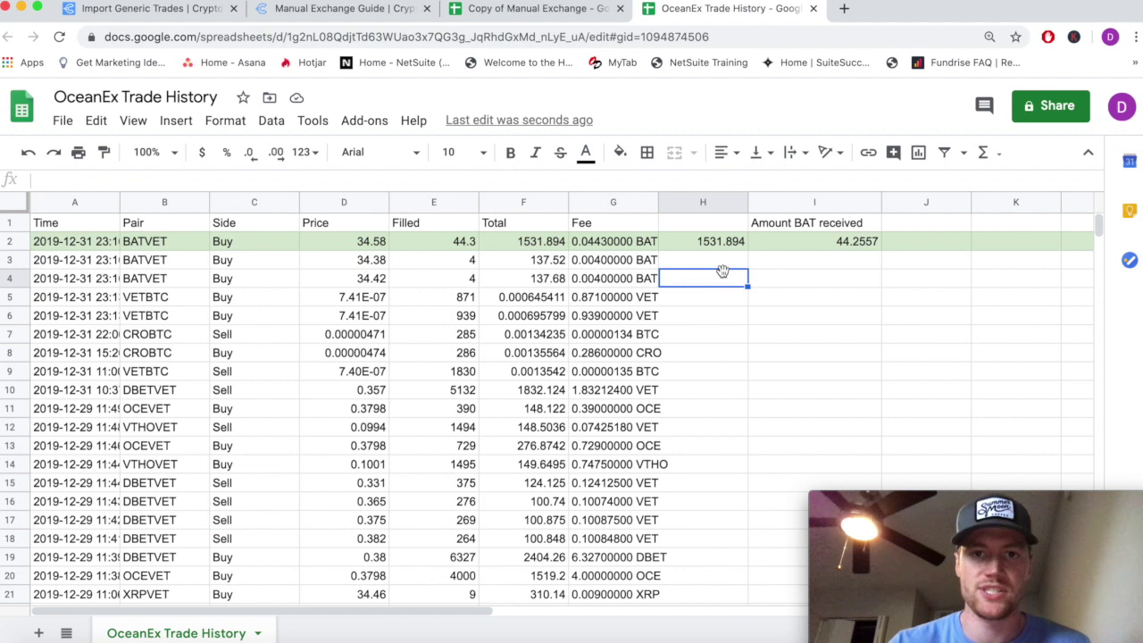
left_click(528, 11)
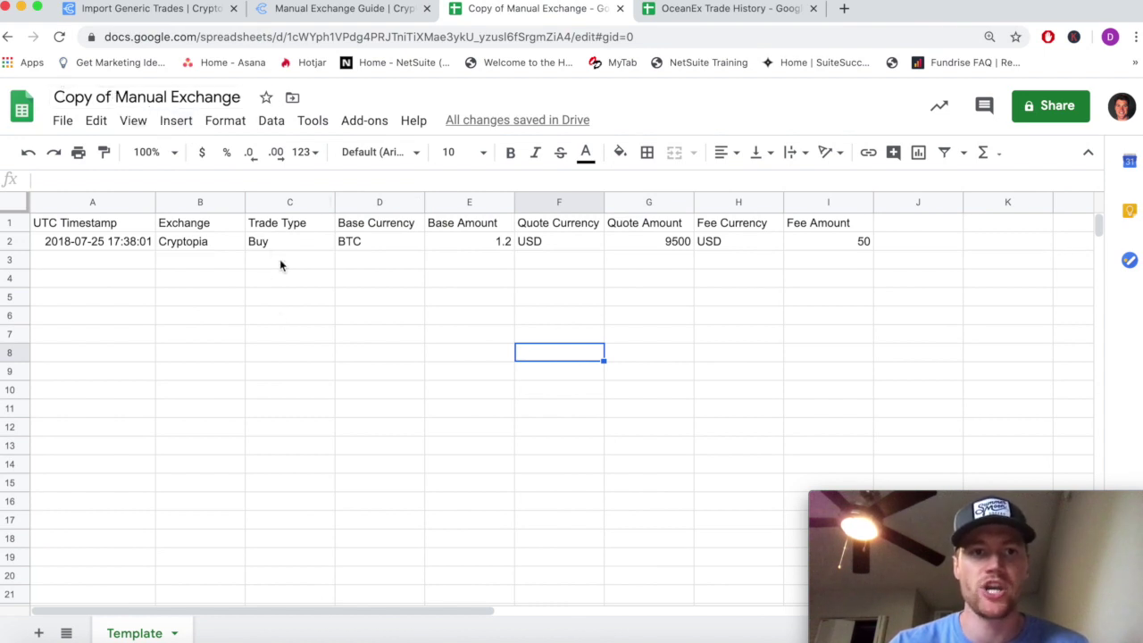
Set the template row's Exchange to OceanEx and Base Currency to BAT.
left_click(191, 250)
type("OceanEx")
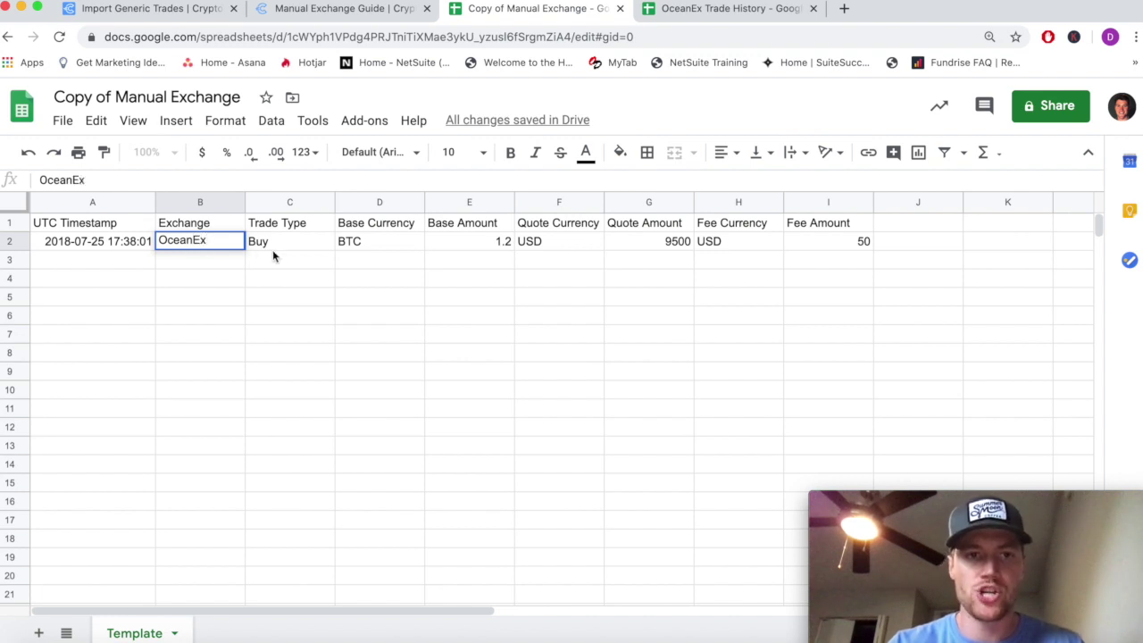
left_click(278, 252)
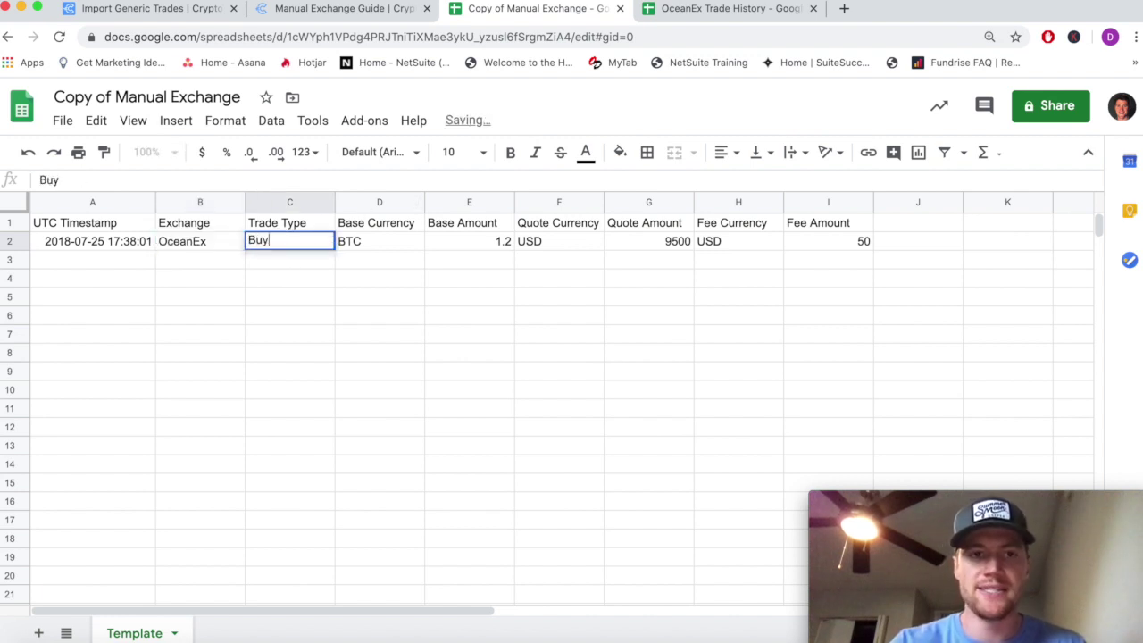
left_click(772, 10)
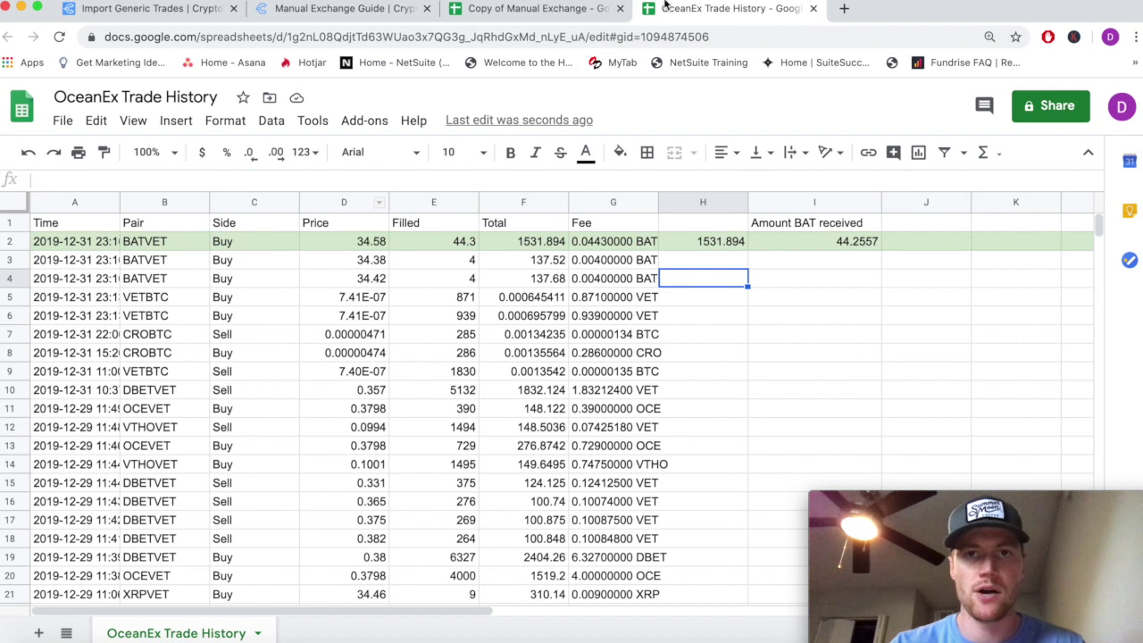
left_click(496, 10)
left_click(366, 248)
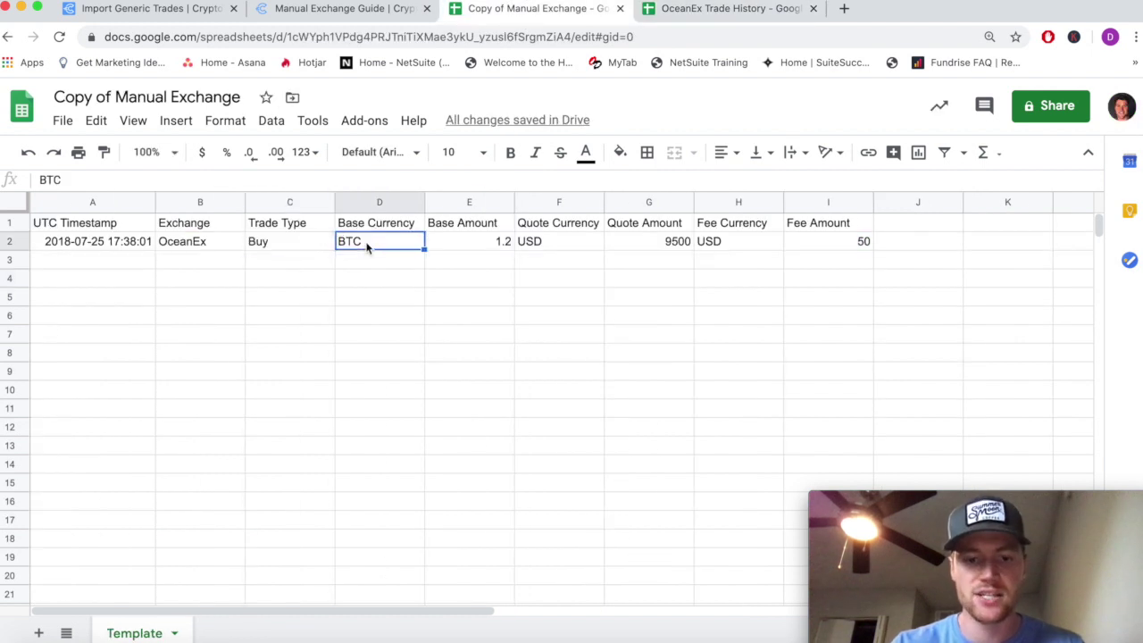
type("BAT")
left_click(481, 246)
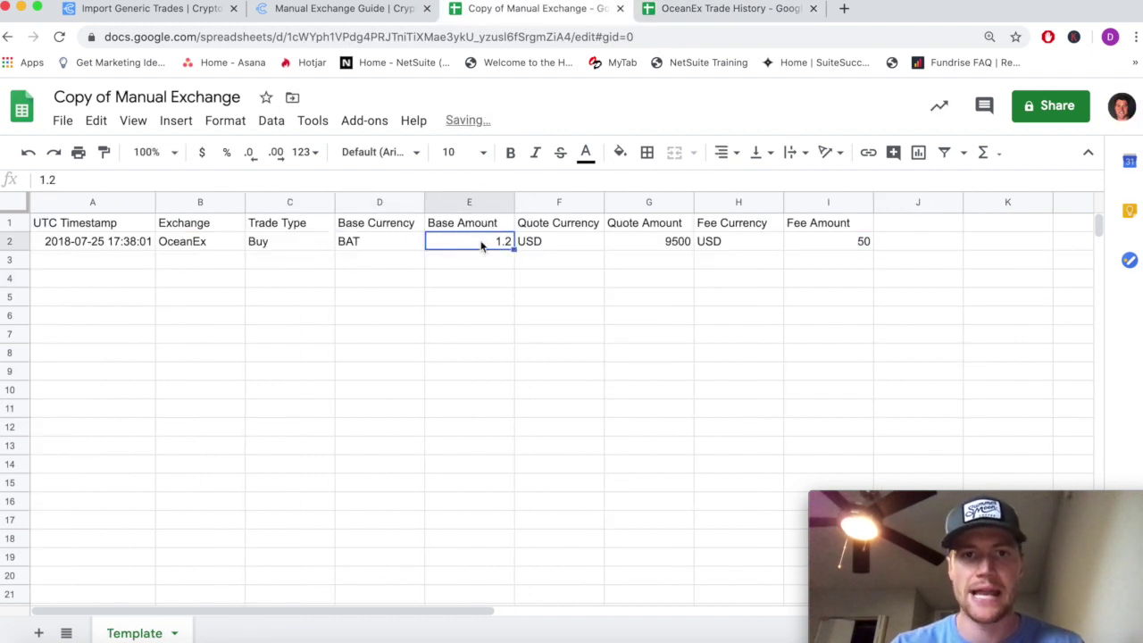
Enter Base Amount 44.3, taken from the OceanEx Filled value.
left_click(715, 12)
left_click(433, 243)
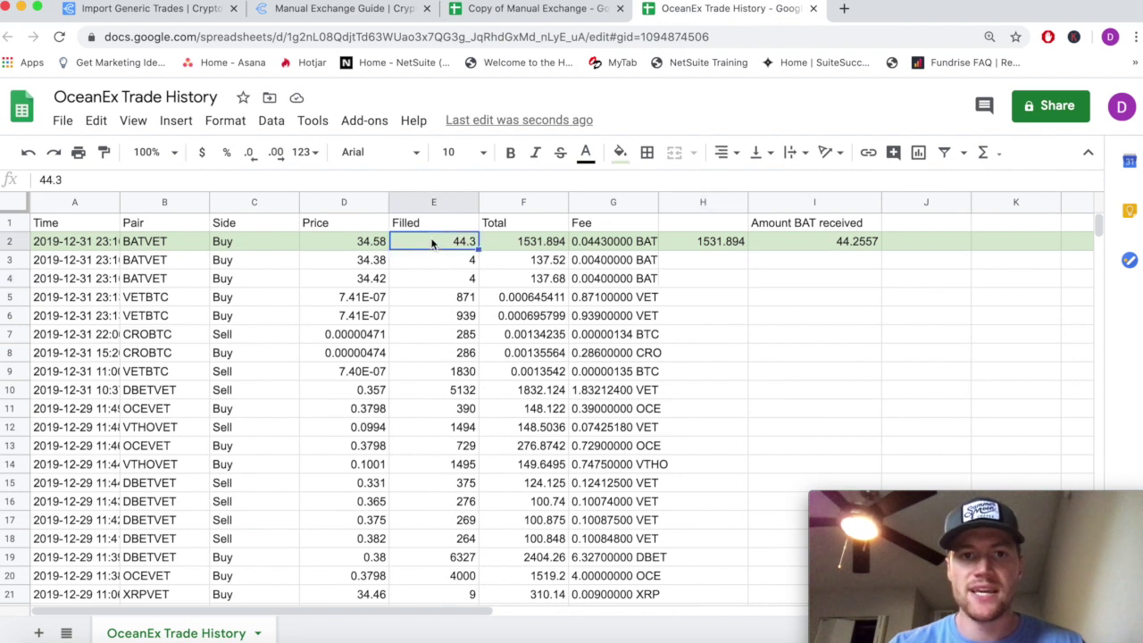
left_click(535, 8)
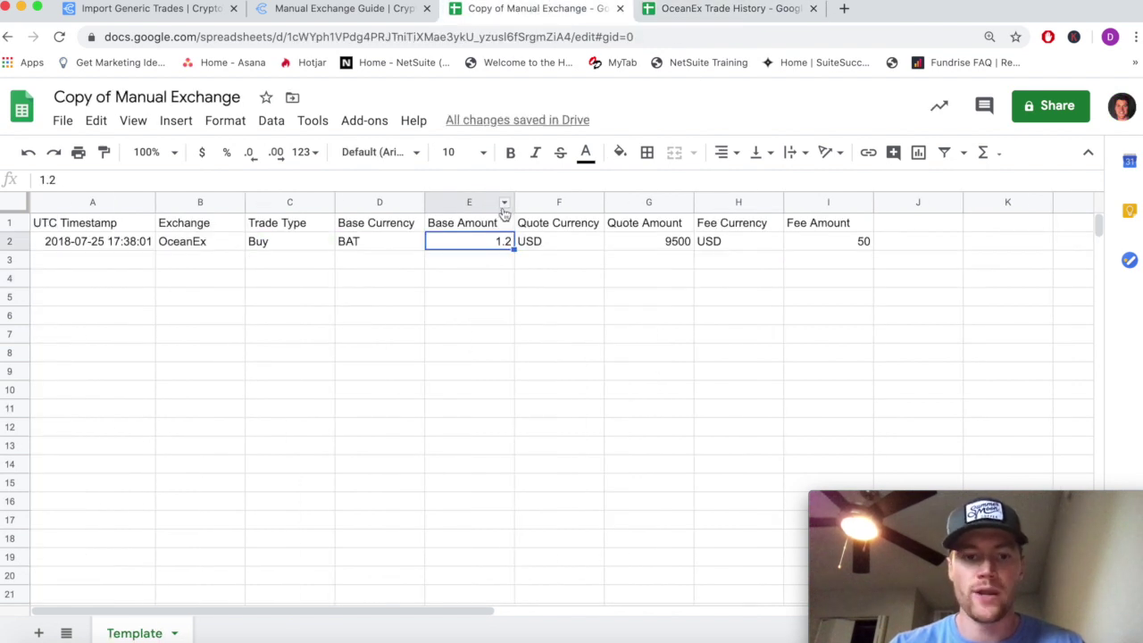
type("44.3")
key("Return")
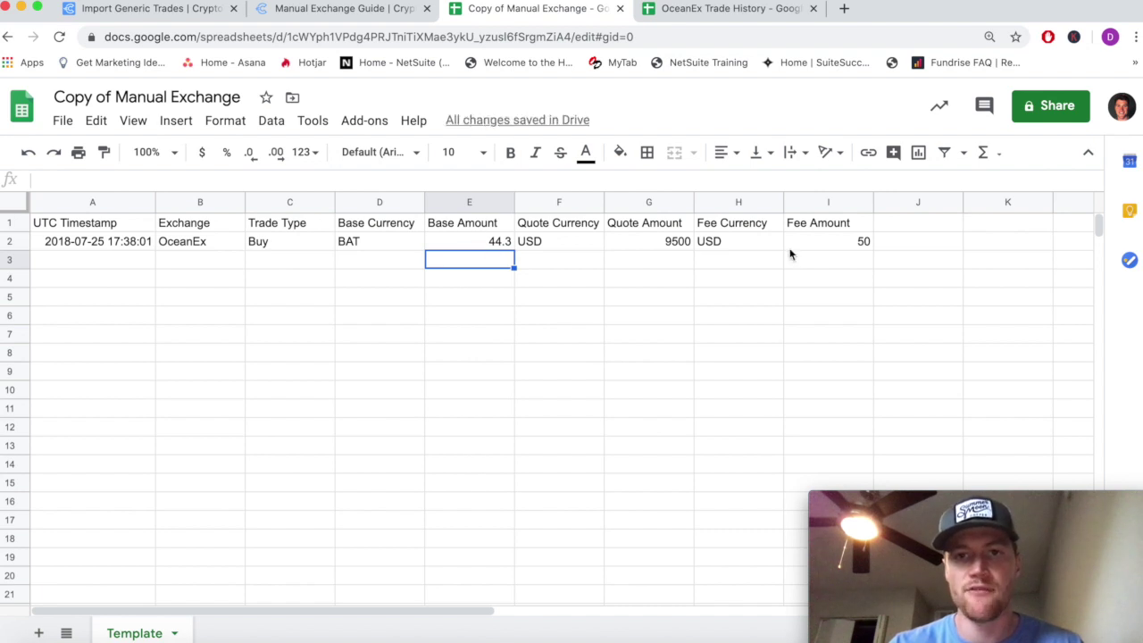
Set Quote Currency to VET and paste the trade Total 1531.894 as Quote Amount.
left_click(823, 207)
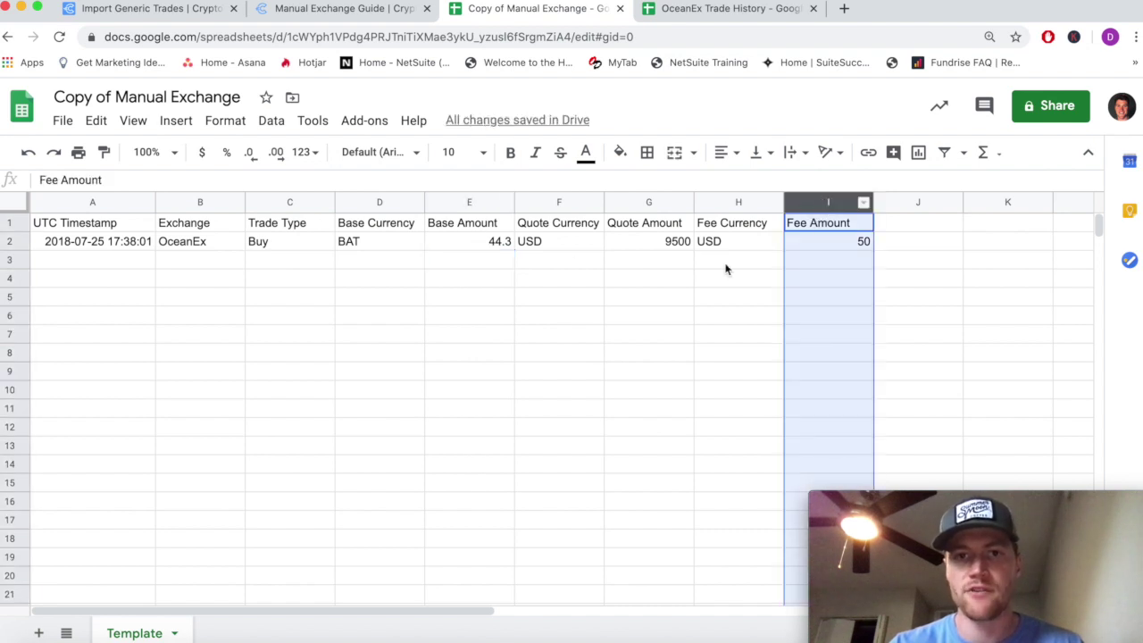
left_click(563, 245)
type("VET")
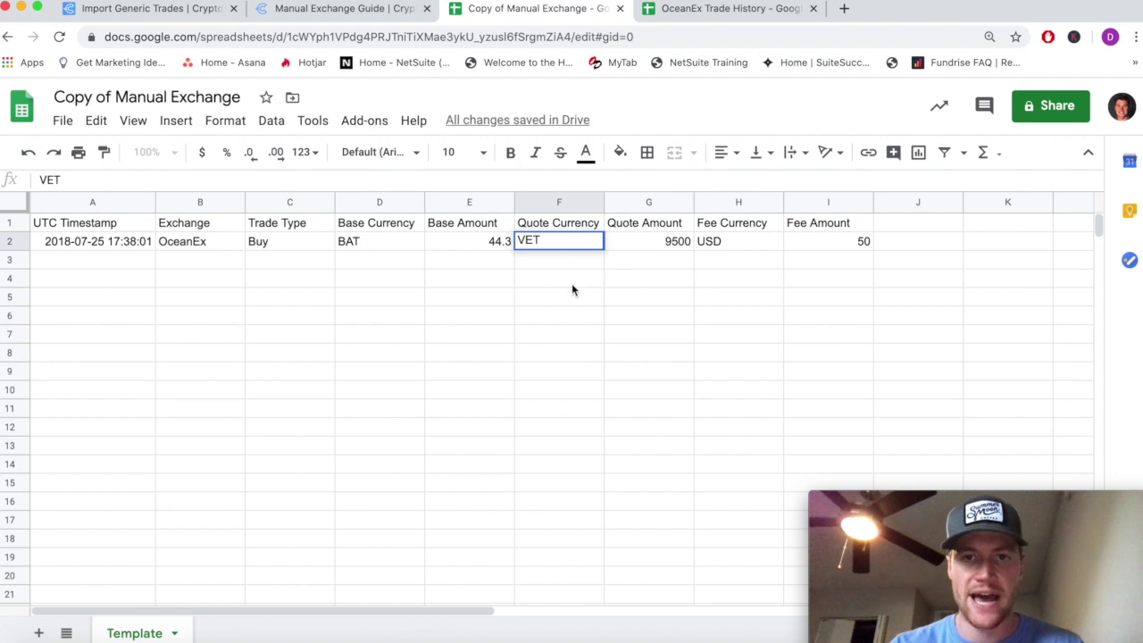
left_click(643, 250)
left_click(731, 8)
left_click(512, 241)
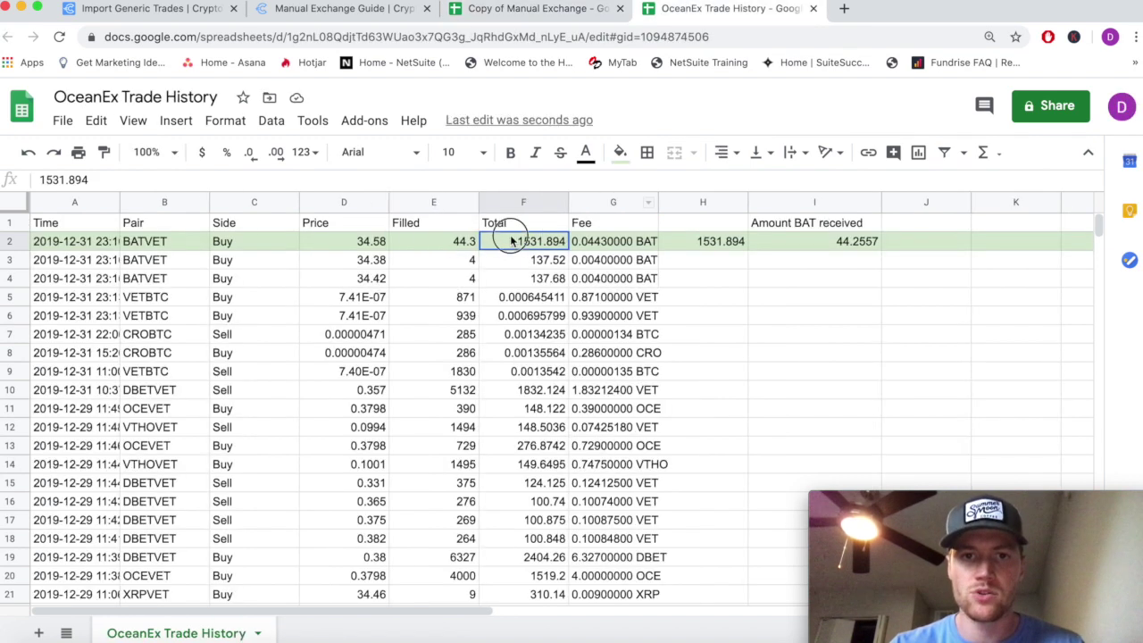
key("ctrl+c")
left_click(524, 9)
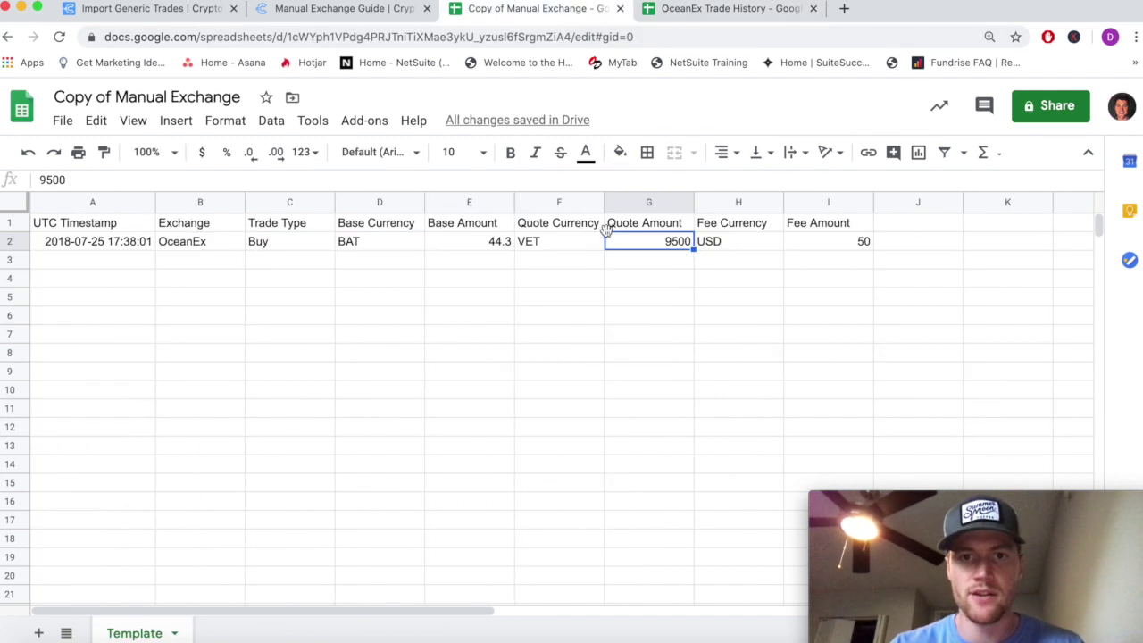
key("ctrl+v")
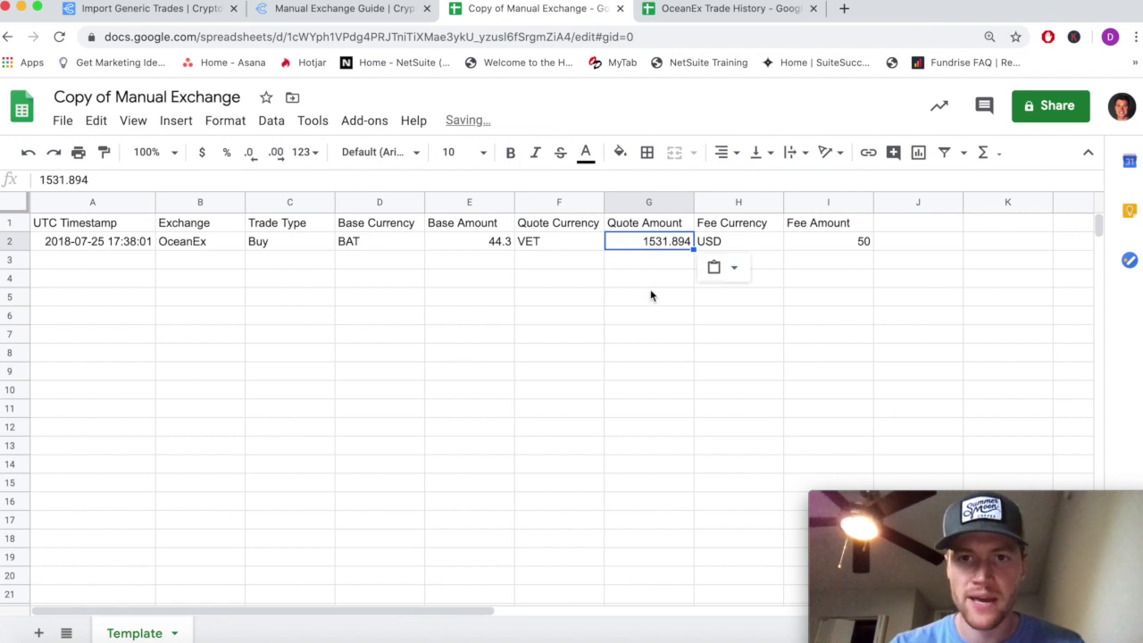
Set Fee Currency to BAT and Fee Amount to 0.0443.
left_click(741, 241)
type("BAT")
key("Return")
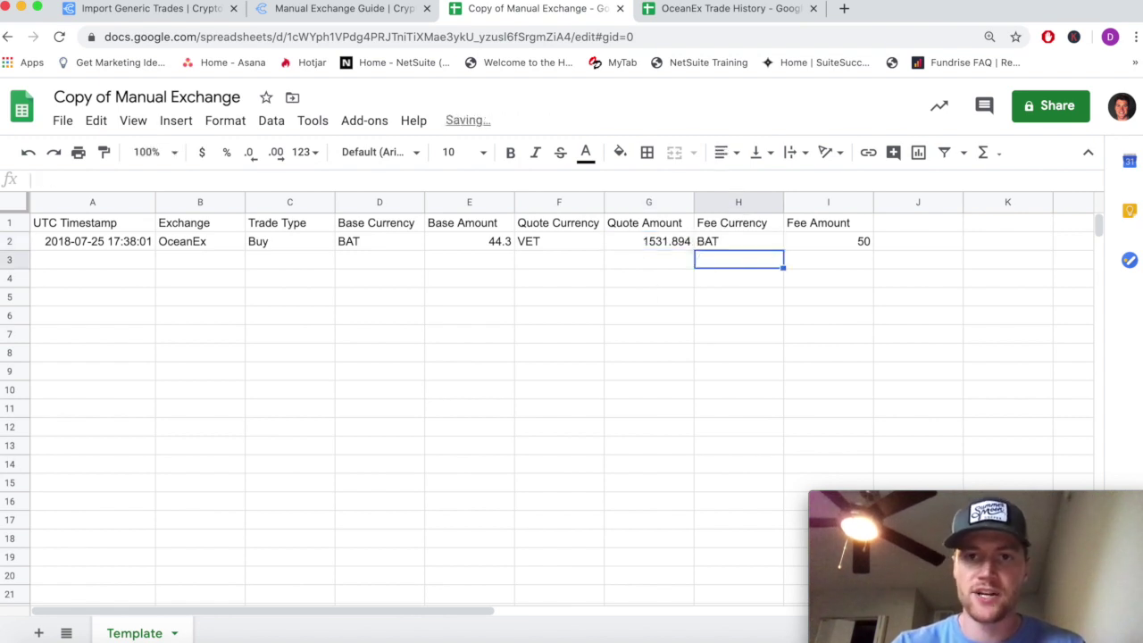
left_click(743, 11)
left_click(601, 246)
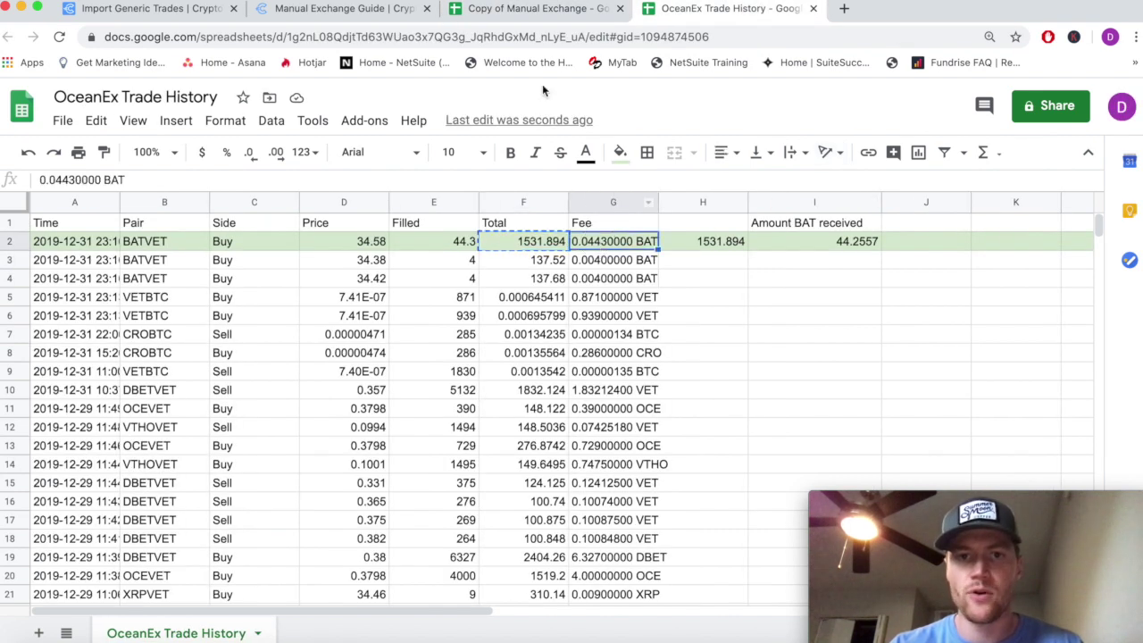
left_click(546, 19)
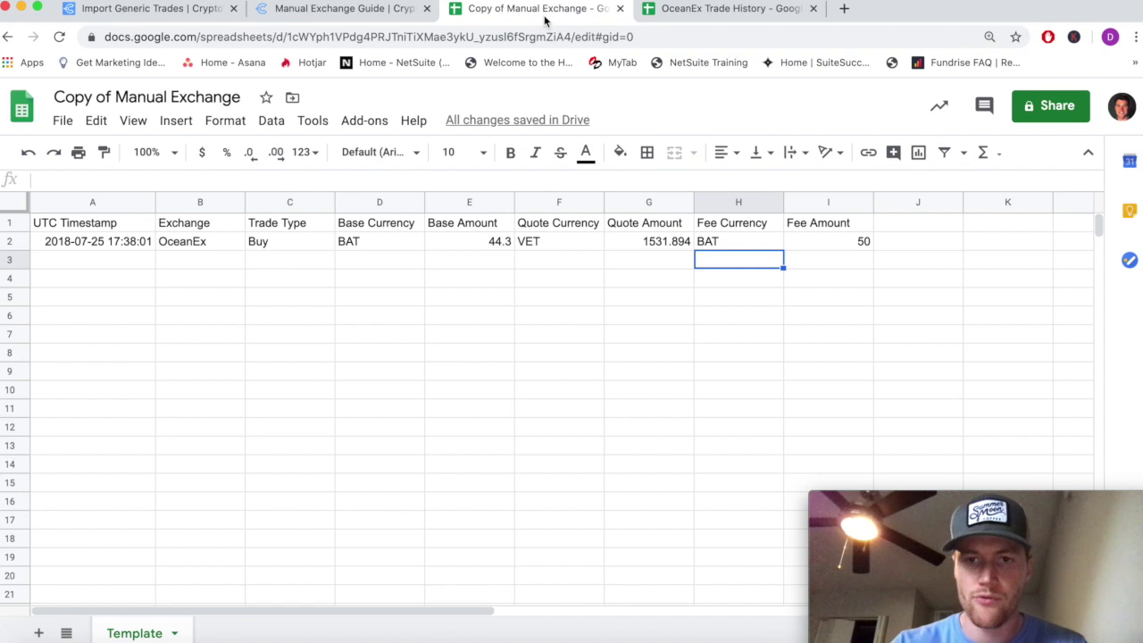
left_click(809, 242)
type("0.")
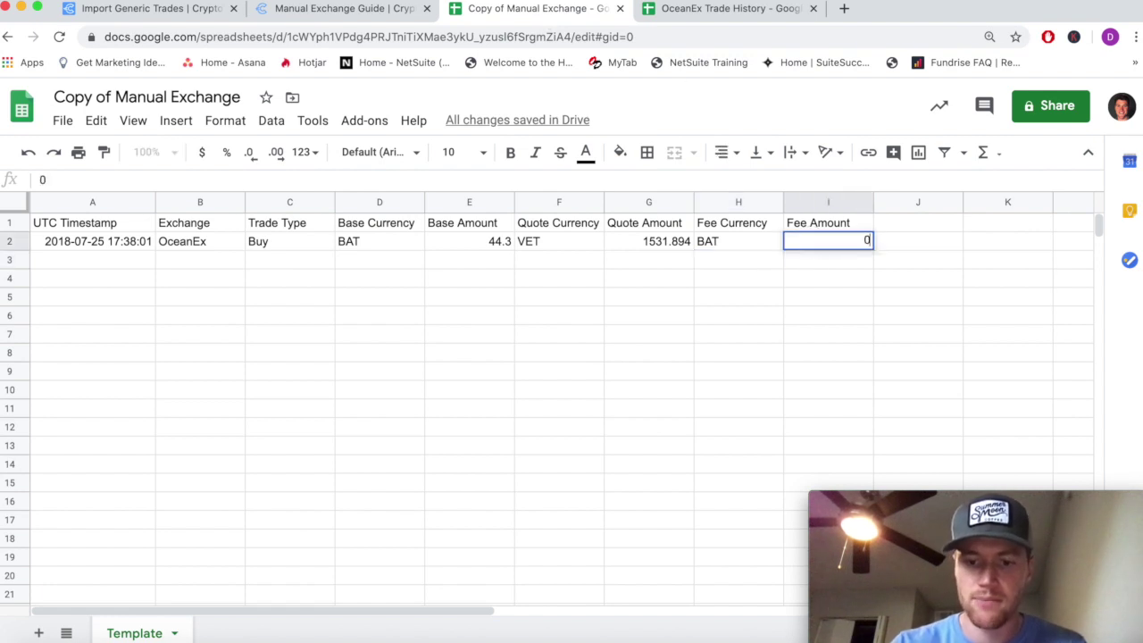
type("0443")
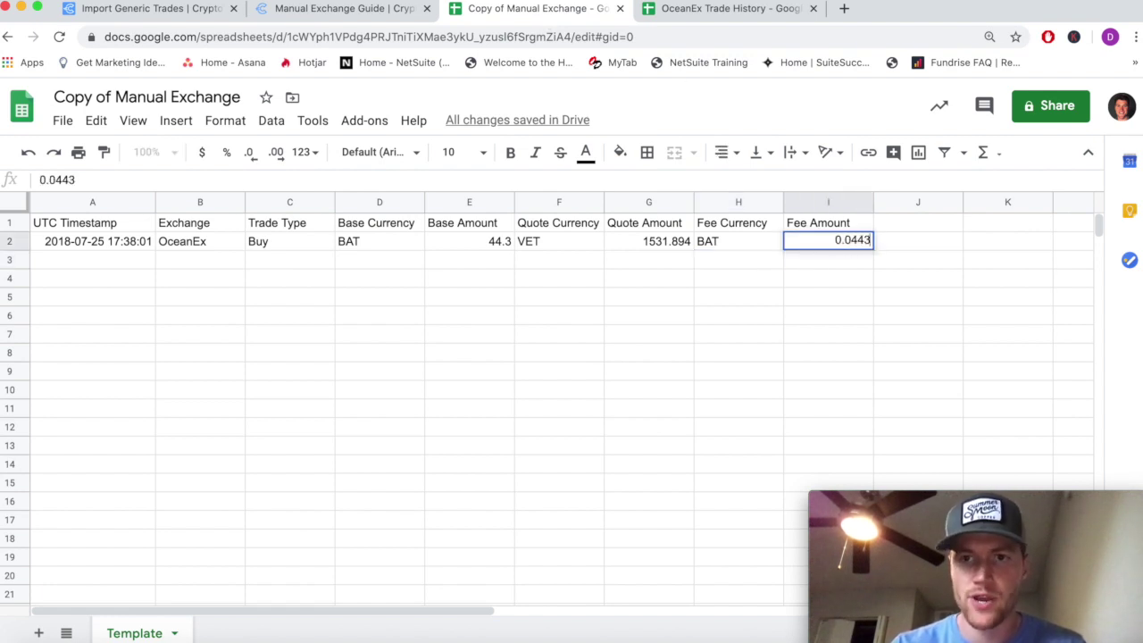
key("Return")
left_click(644, 297)
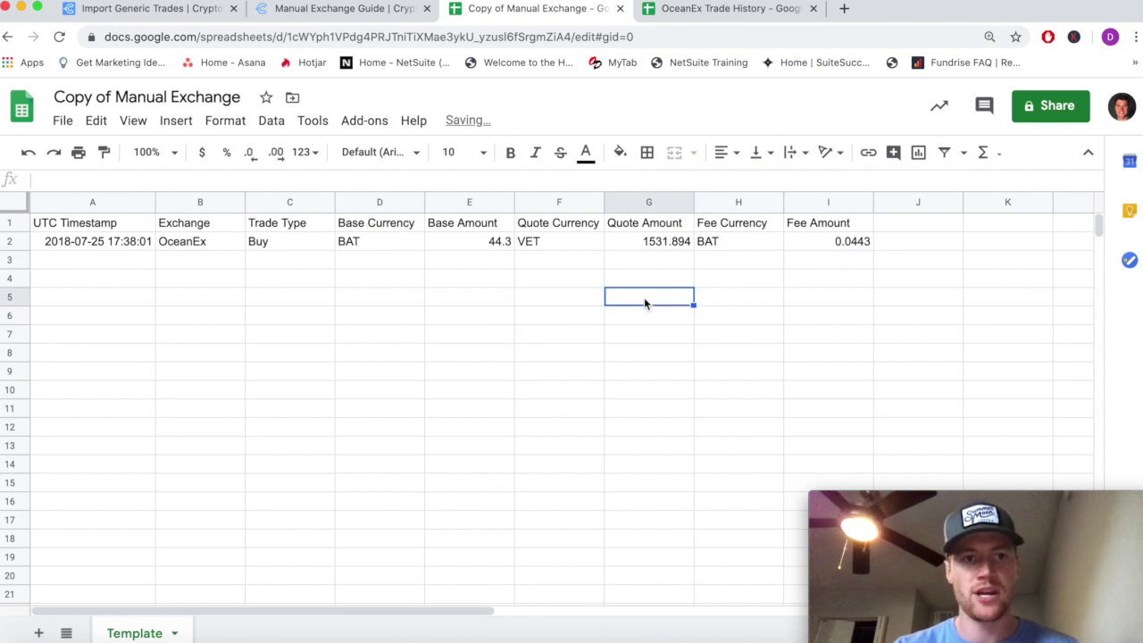
left_click(115, 243)
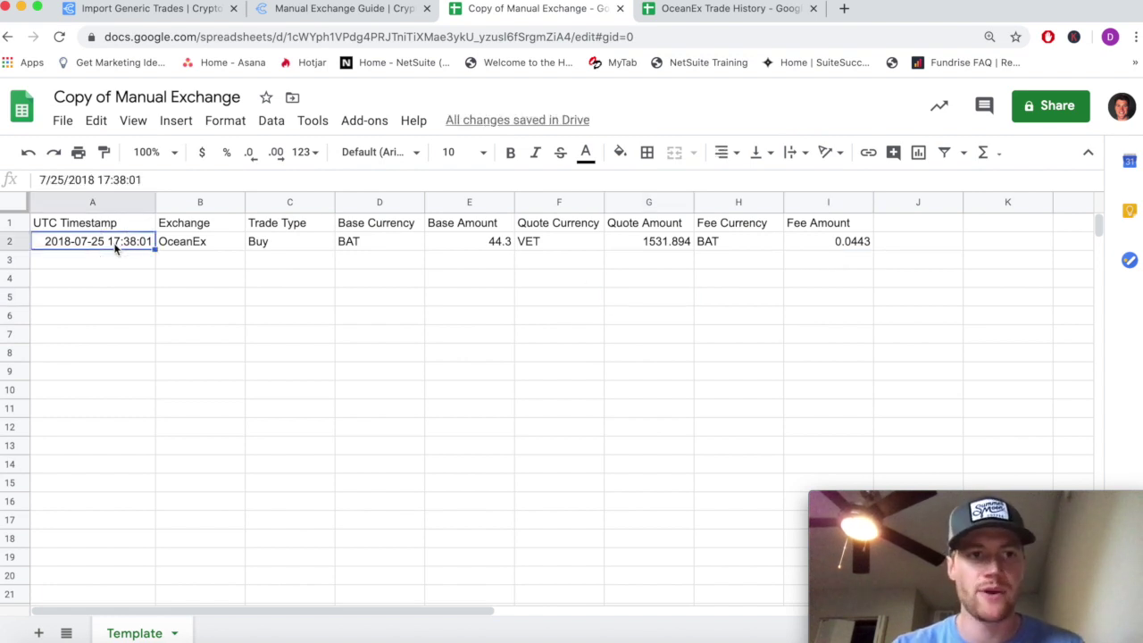
left_click(684, 13)
left_click(97, 241)
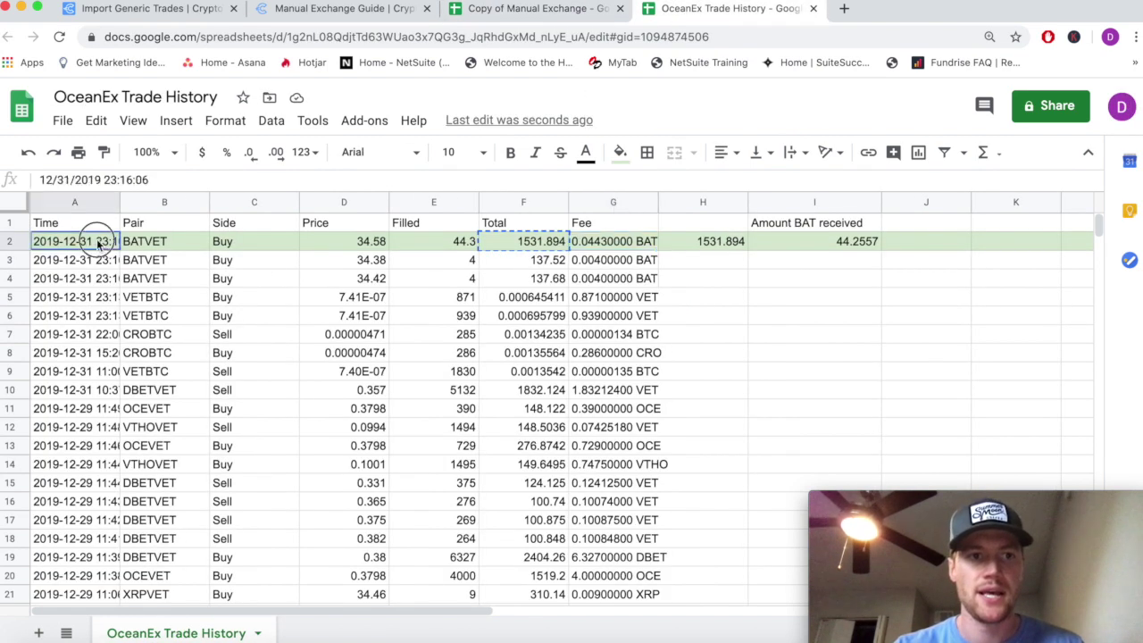
left_click_drag(155, 179, 3, 182)
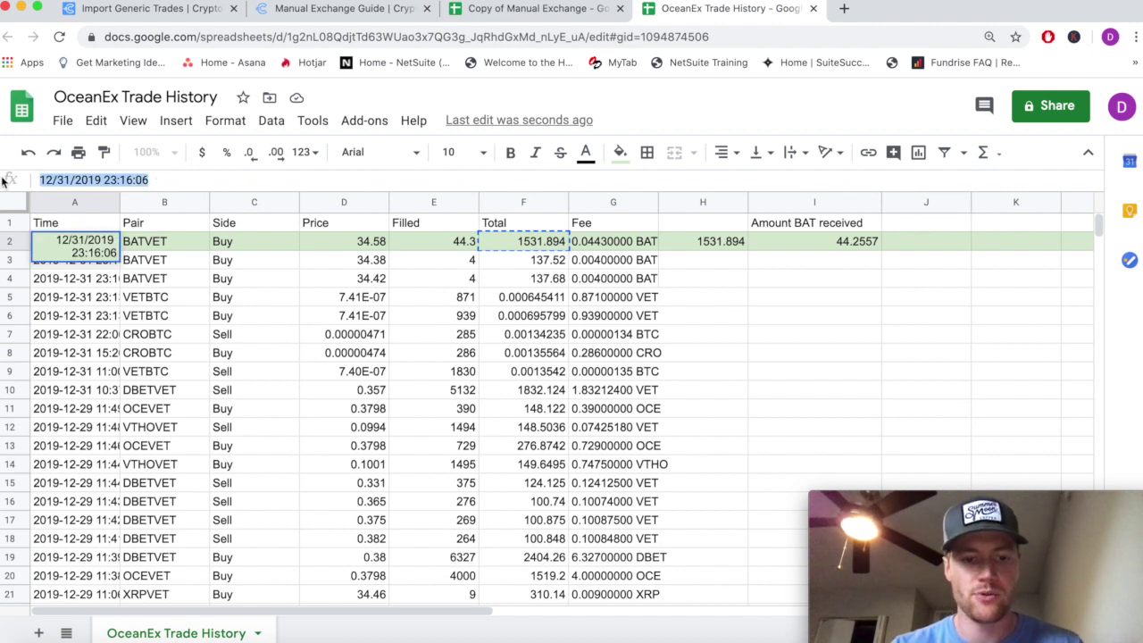
left_click(496, 9)
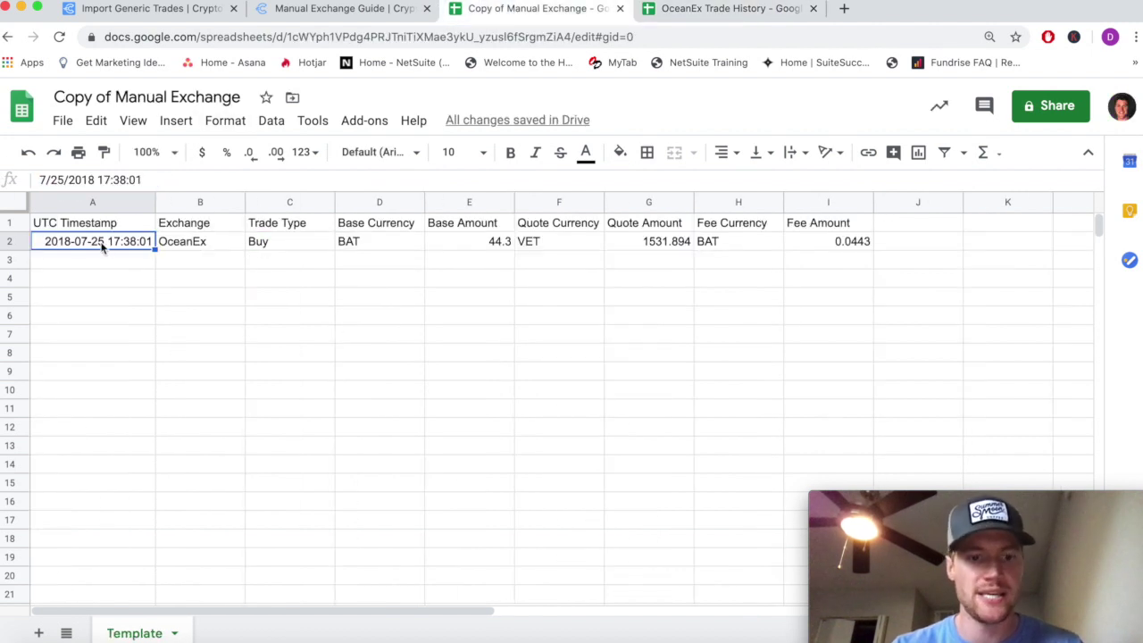
key("ctrl+v")
key("Return")
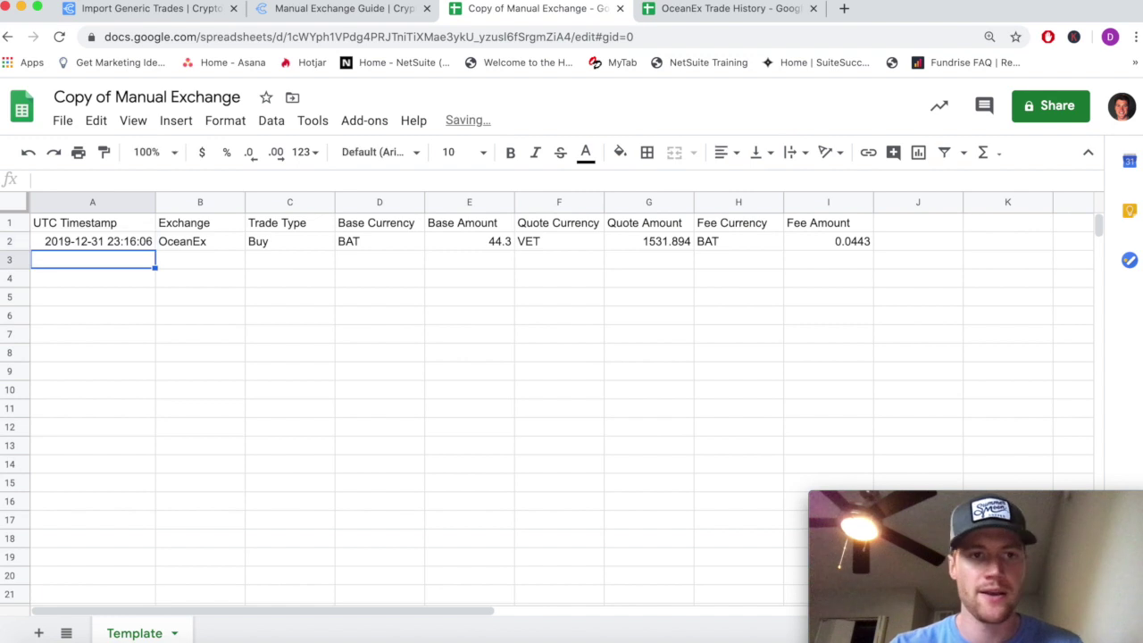
left_click(266, 301)
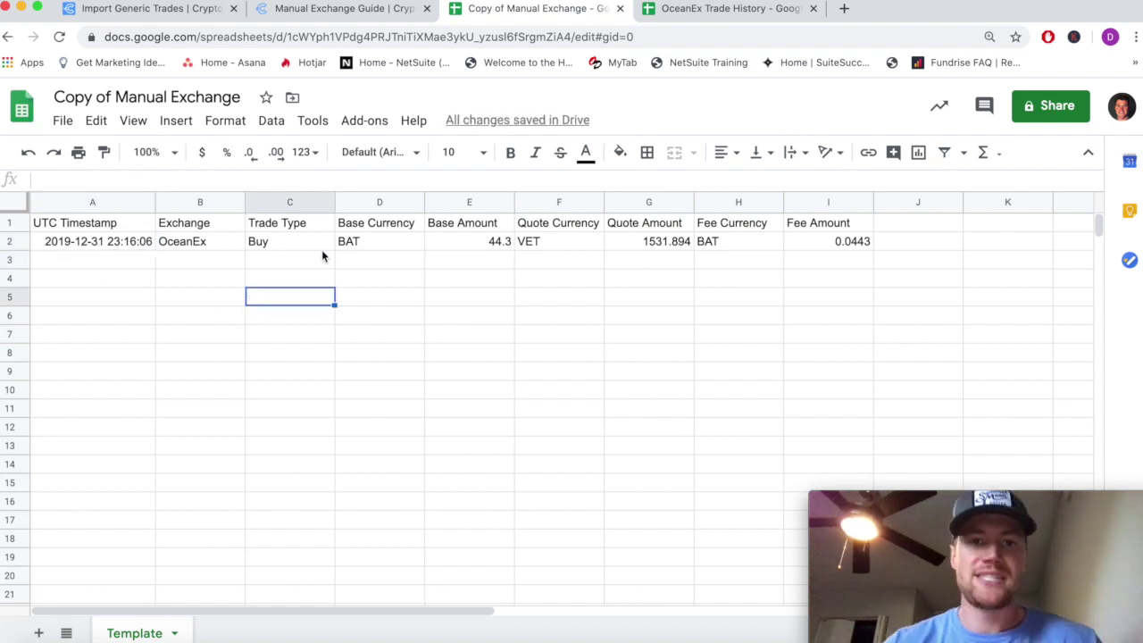
left_click(744, 9)
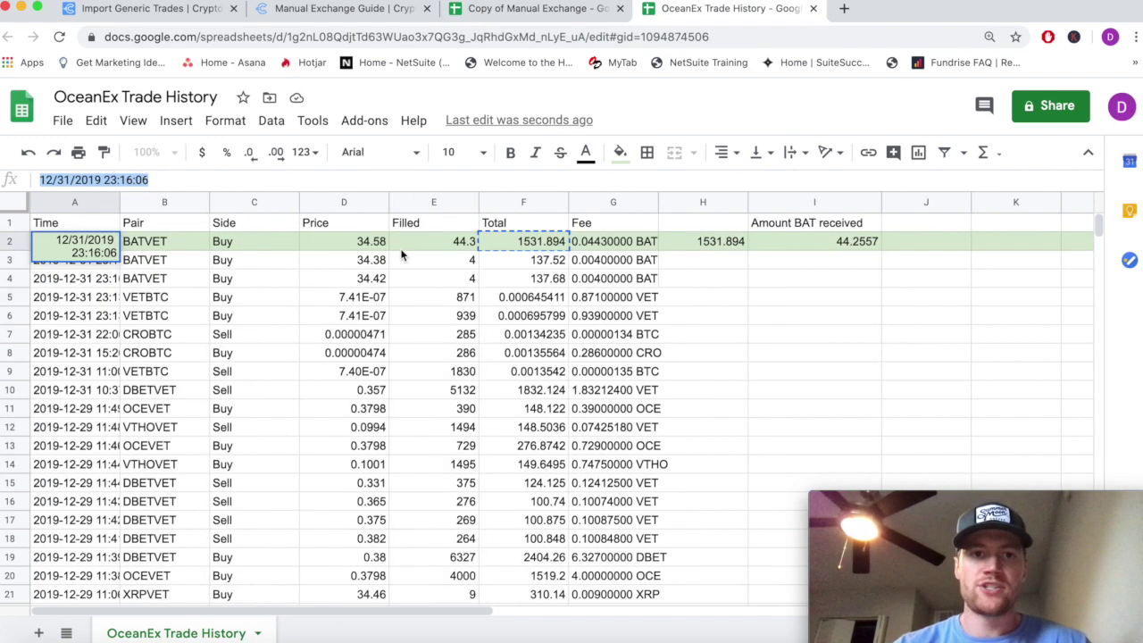
Delete the helper formulas and 'Amount BAT received' label in H1:I2 of OceanEx Trade History.
left_click(598, 205)
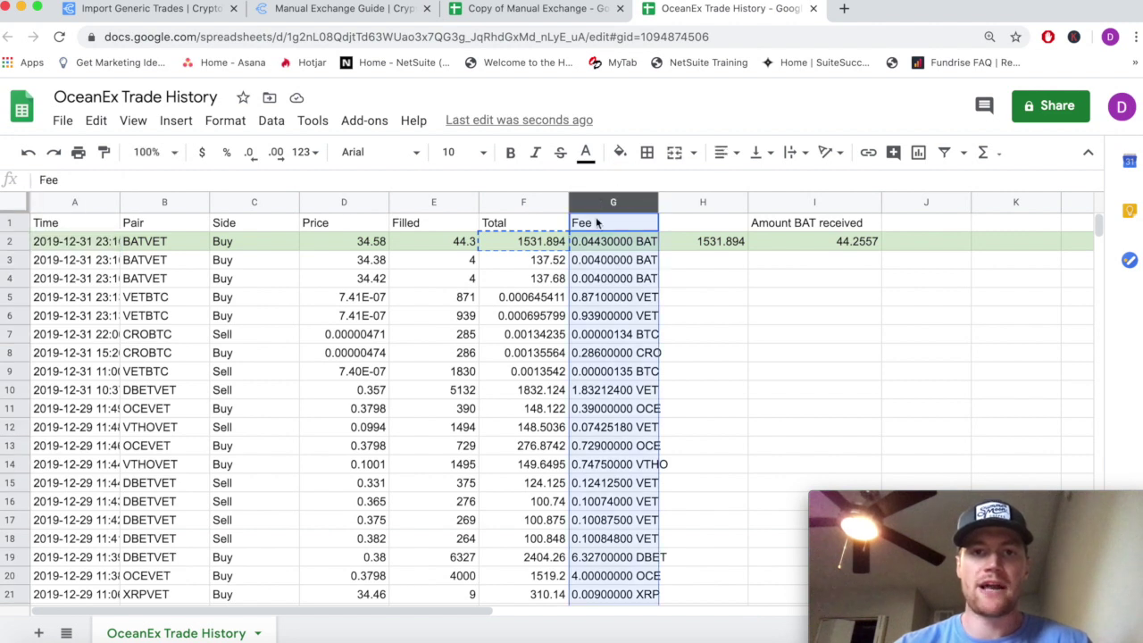
left_click(498, 264)
left_click(704, 241)
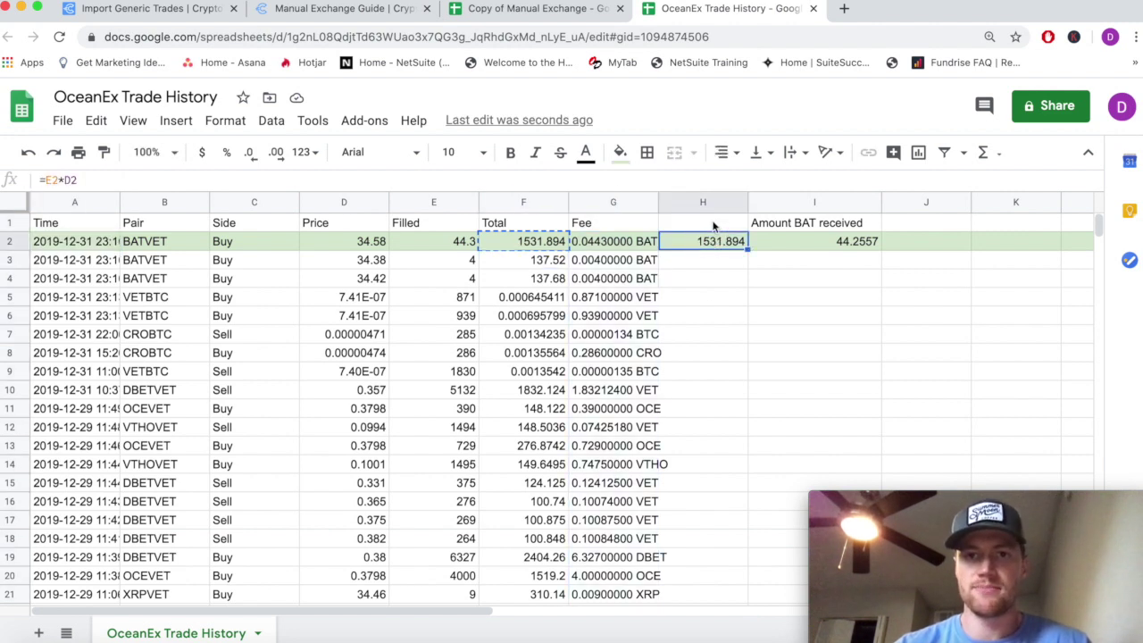
left_click_drag(709, 223, 804, 237)
key("Delete")
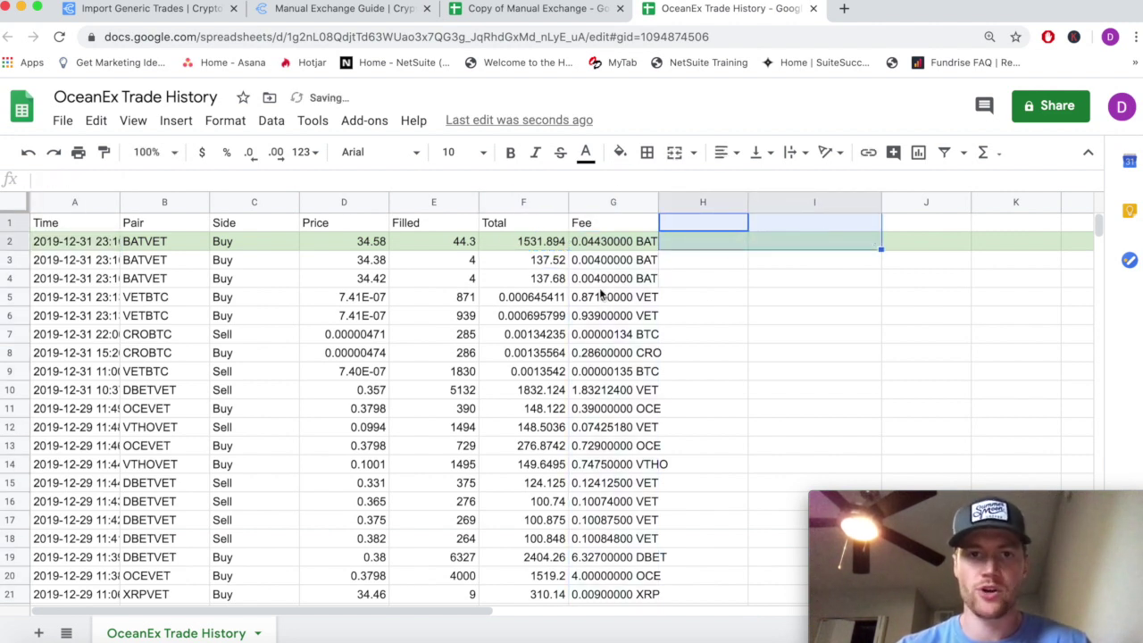
left_click(431, 202)
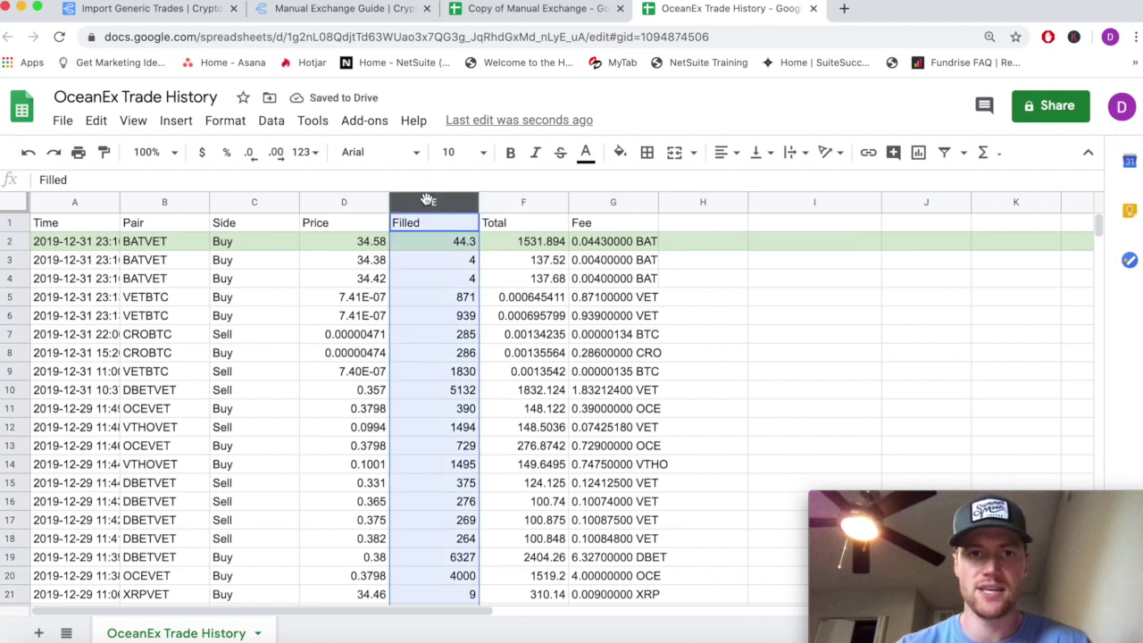
left_click(514, 9)
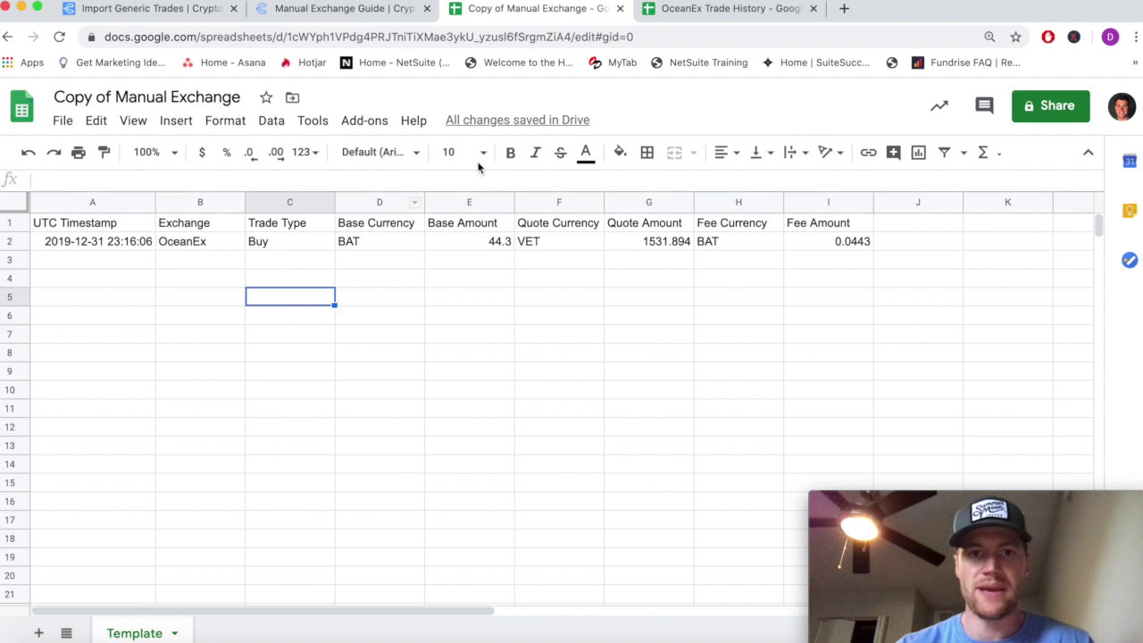
left_click(737, 12)
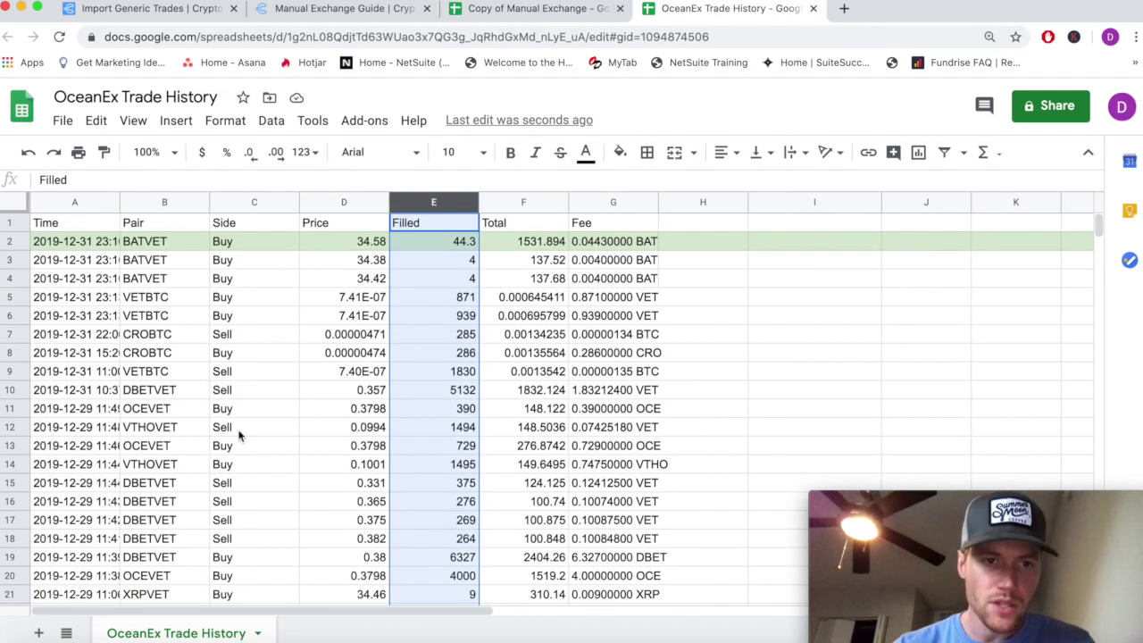
Fill row 10, the DBETVET sell trade, with light green.
left_click(16, 390)
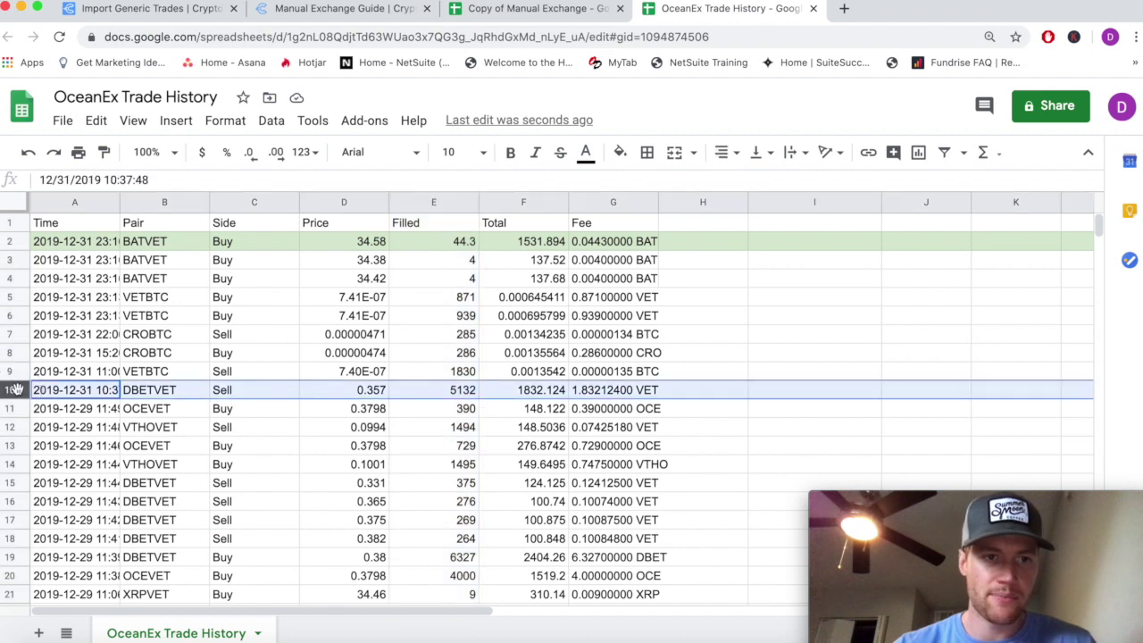
left_click(620, 154)
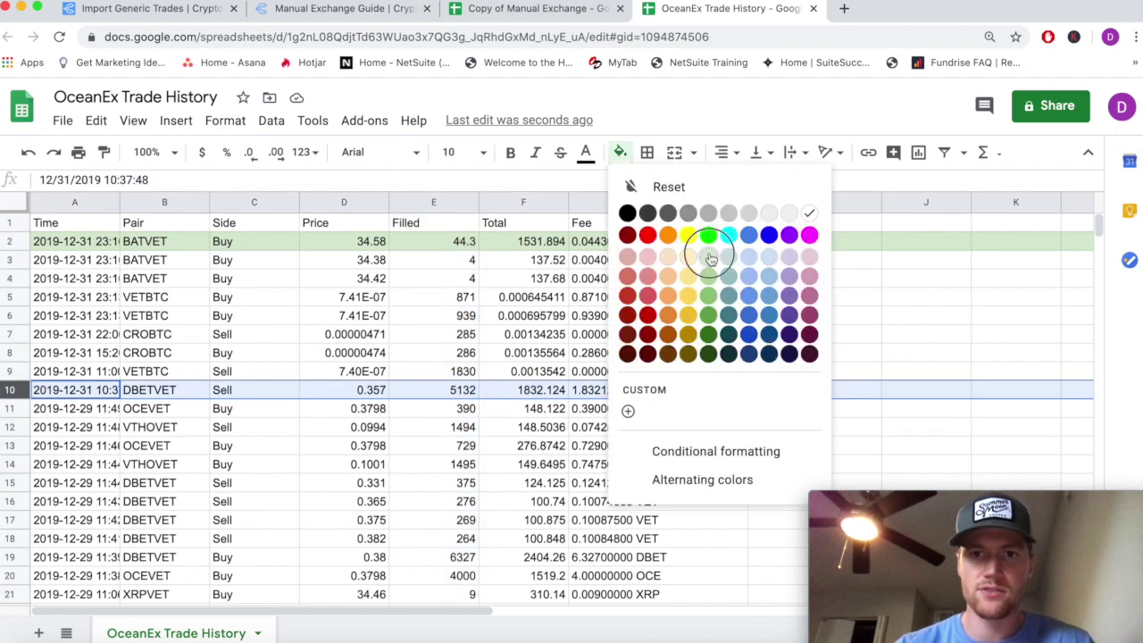
left_click(706, 250)
left_click(455, 336)
Check the green fill, then pick cell I10 beside the 5132 filled amount.
scroll(330, 355, "down", 1)
scroll(301, 352, "up", 1)
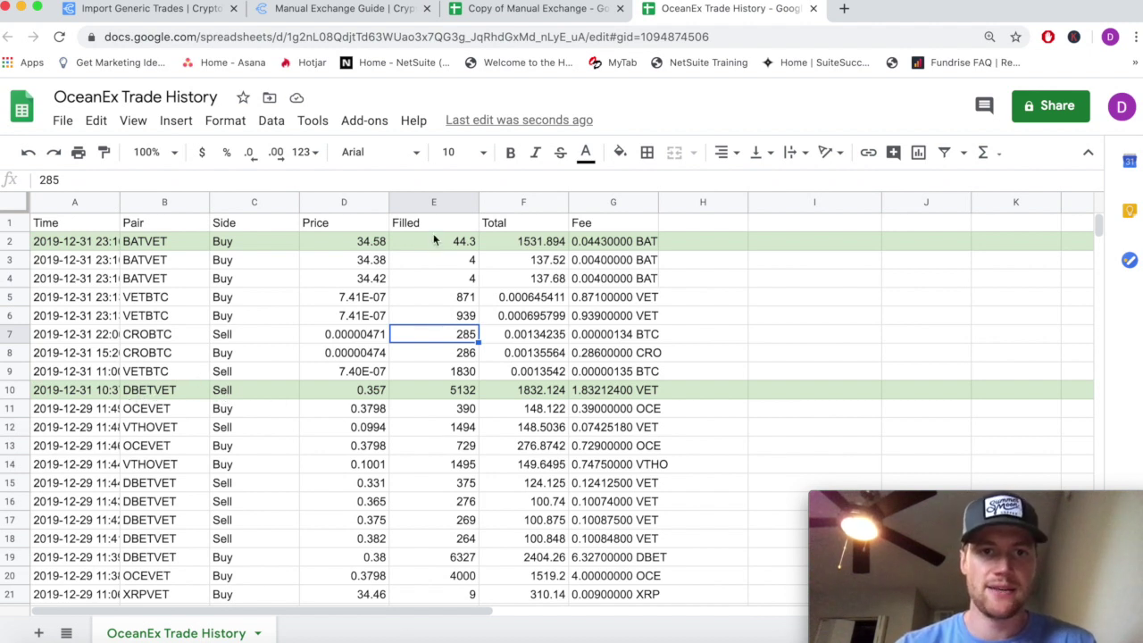
left_click(456, 393)
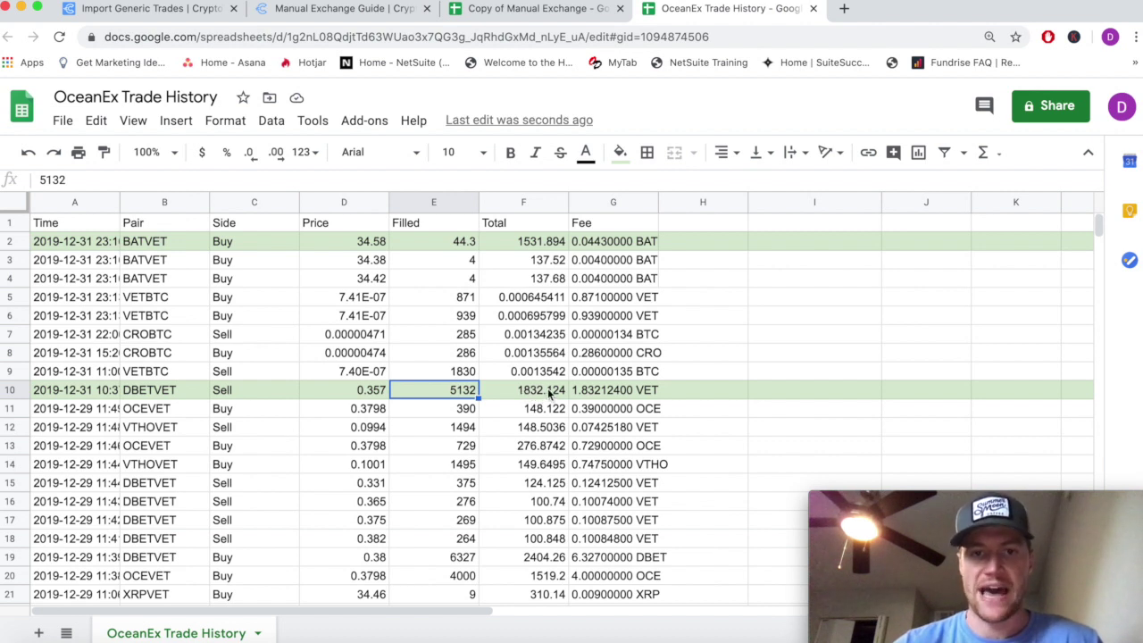
left_click(777, 393)
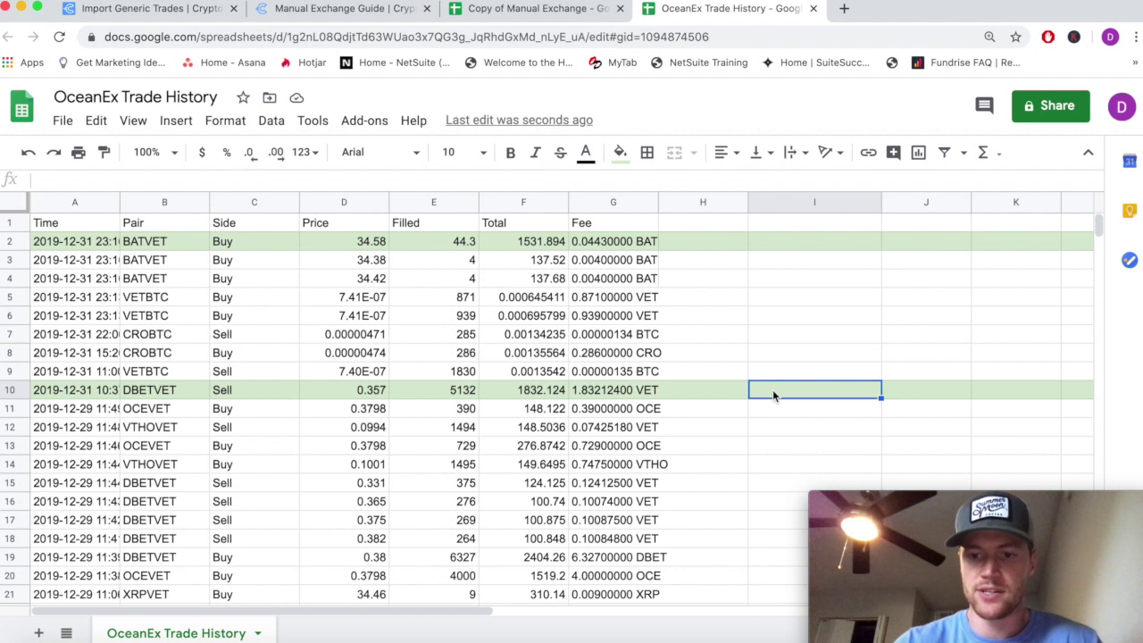
Enter =E10*D10 in I10, giving a total of 1832.124.
type("=")
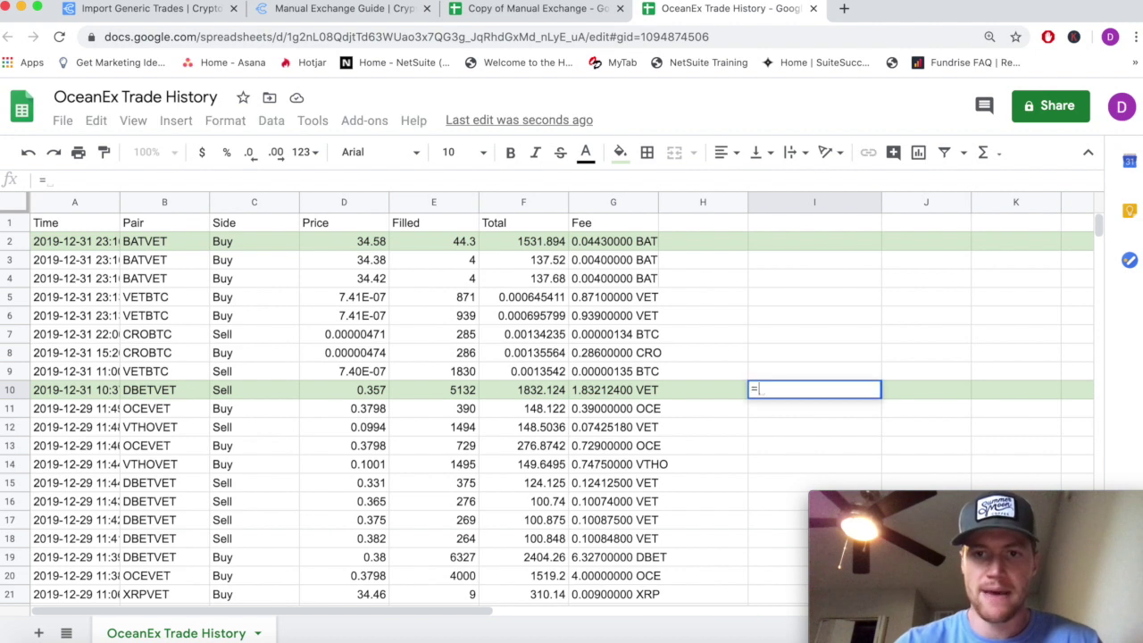
left_click(441, 389)
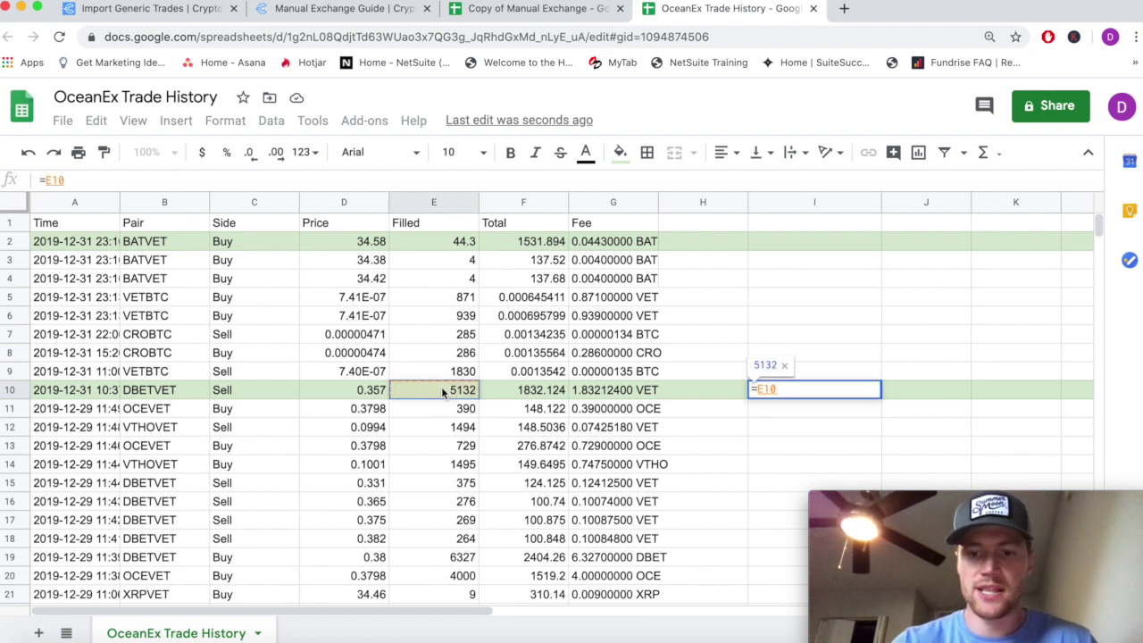
type("*")
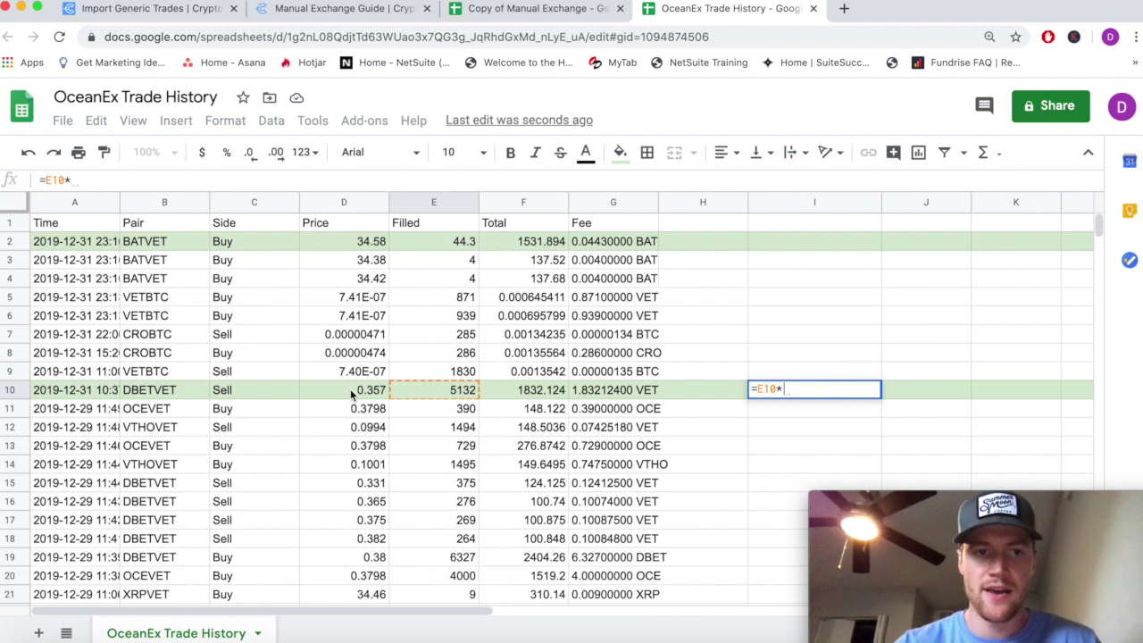
left_click(355, 395)
key("Return")
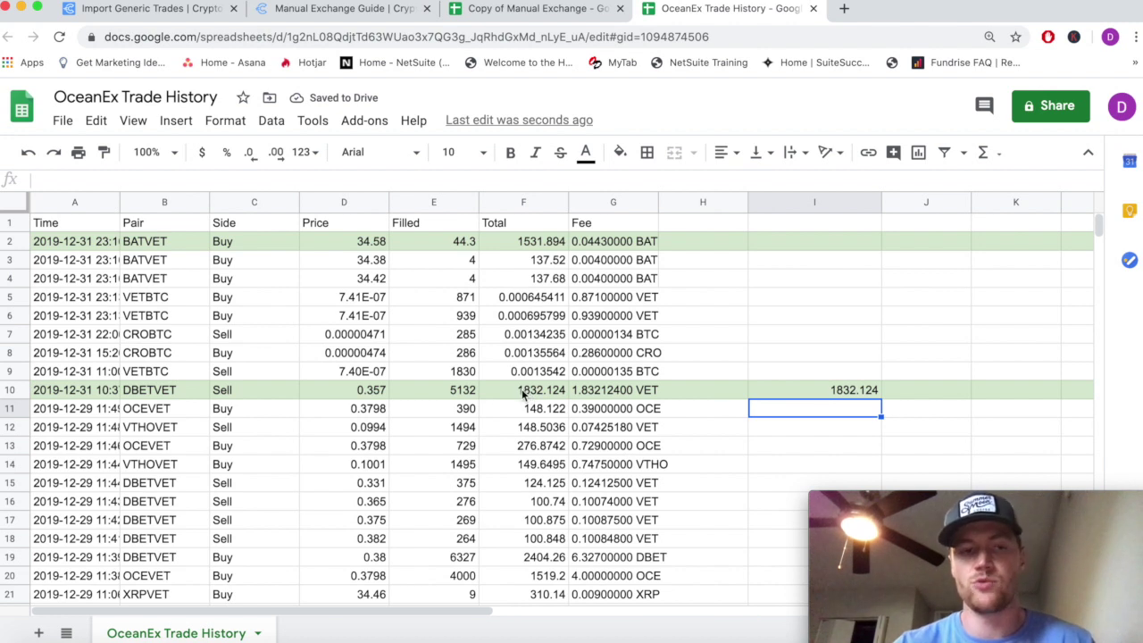
left_click(593, 393)
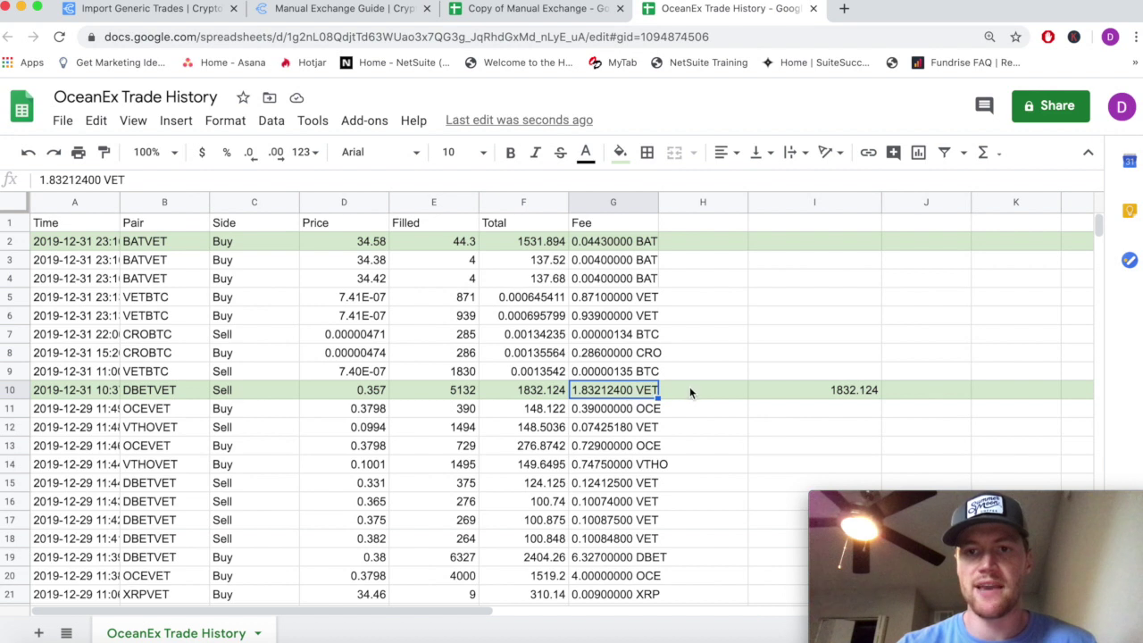
left_click(508, 202)
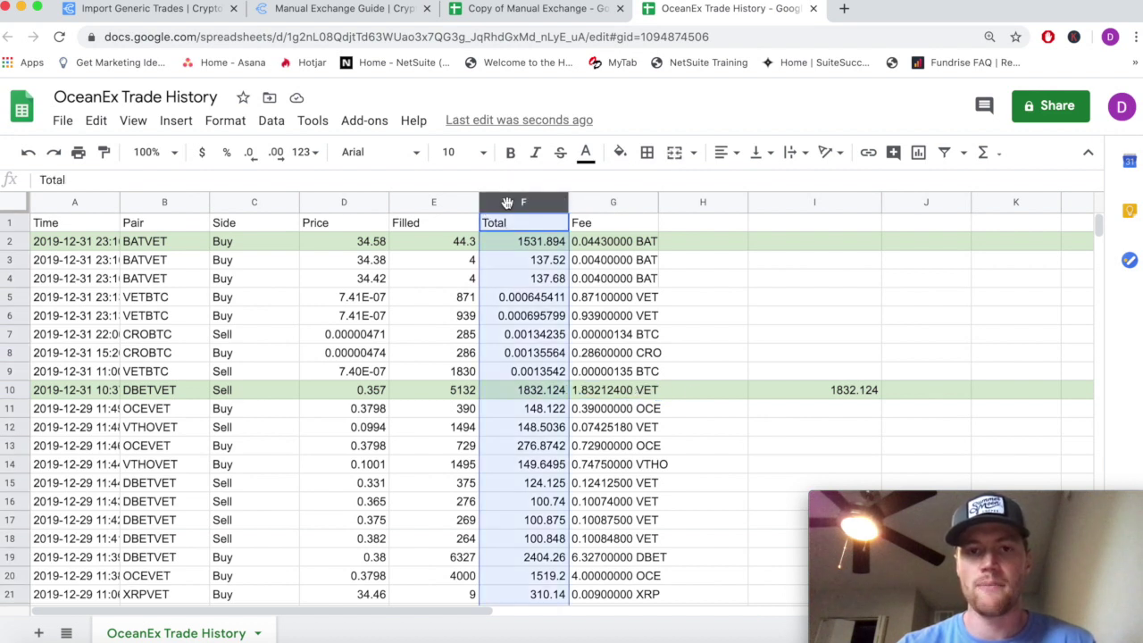
left_click(843, 388)
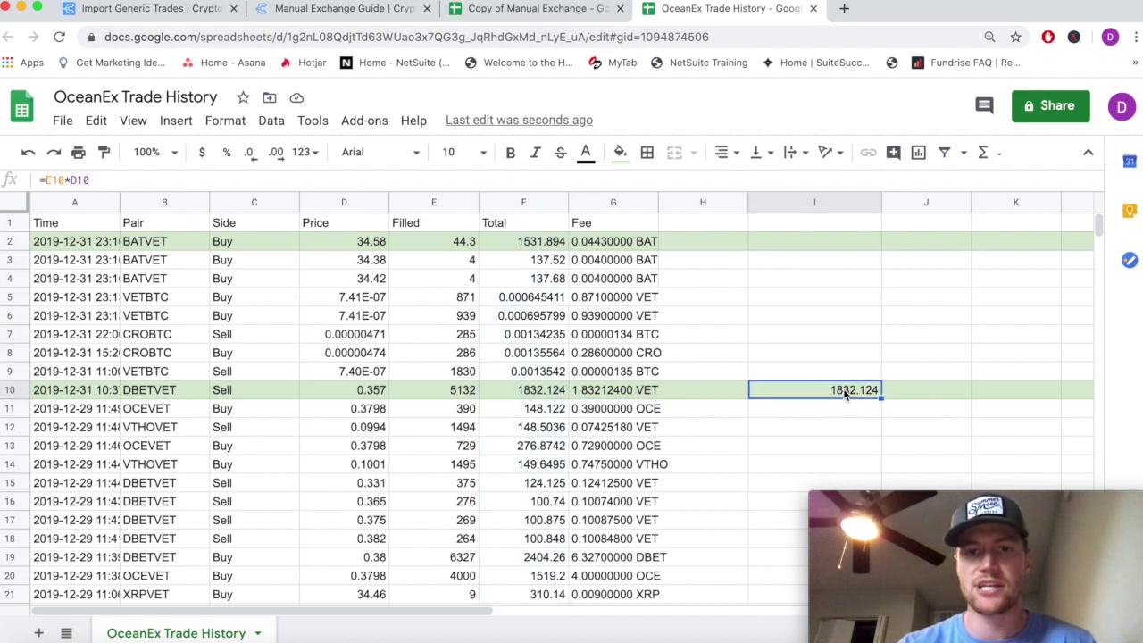
Enter =I10-1.832124 in J10 to subtract the VET fee, giving 1830.291876.
left_click(915, 391)
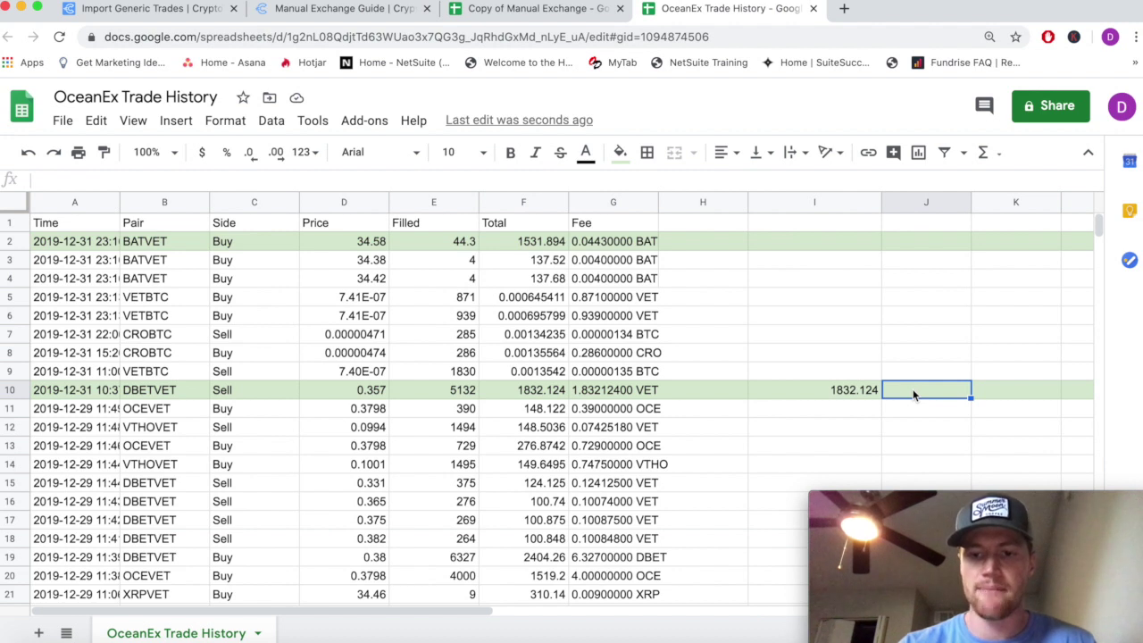
type("=")
left_click(840, 390)
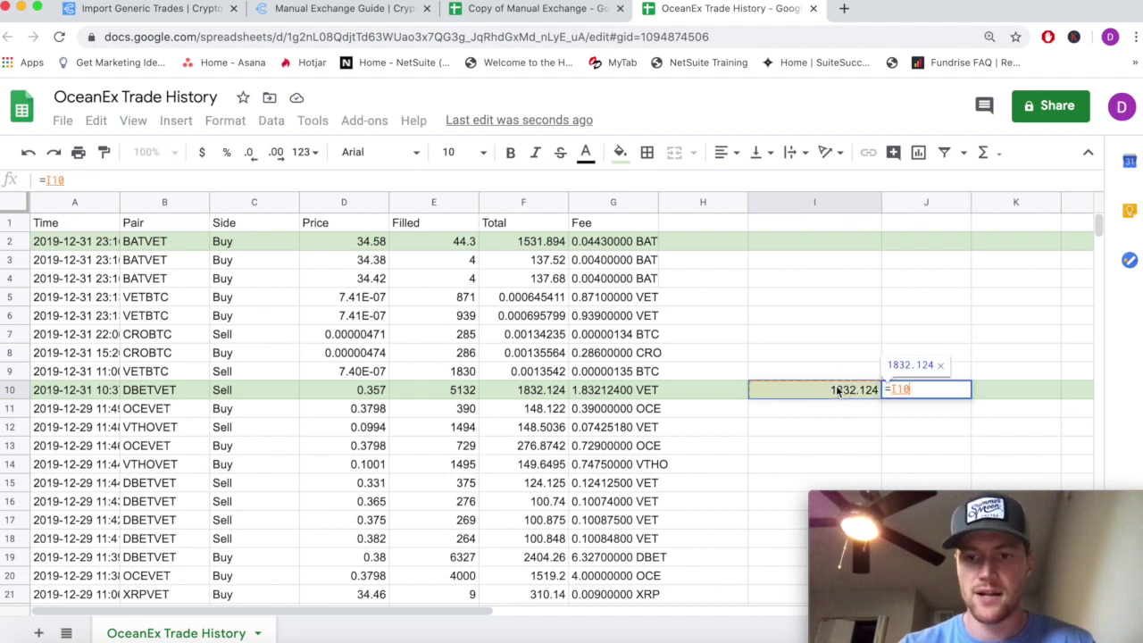
type("-1.")
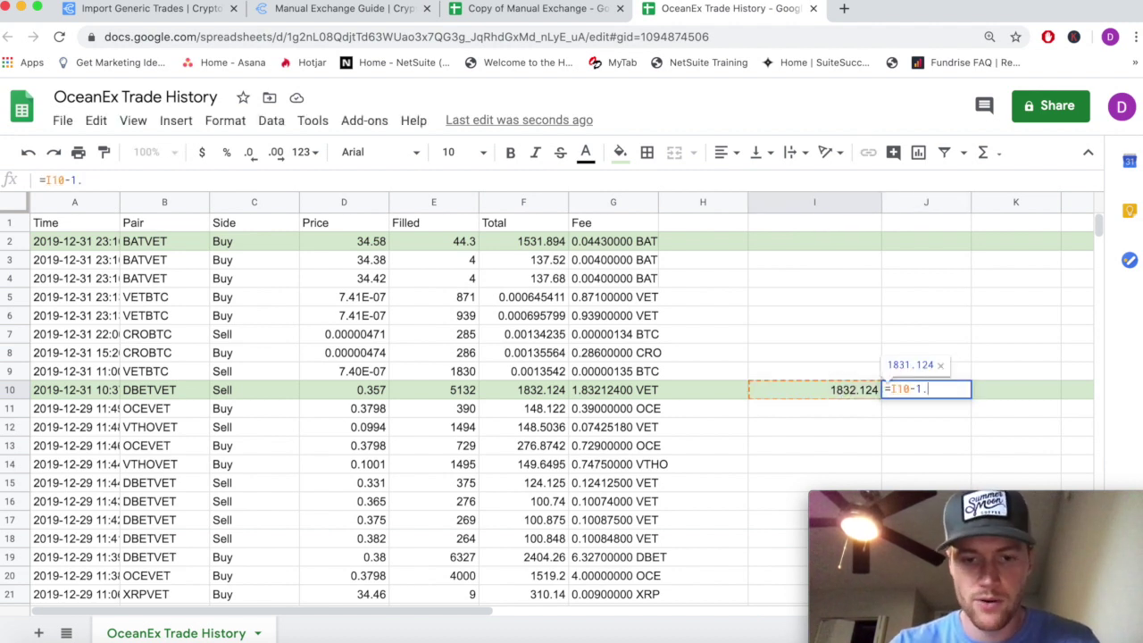
type("83")
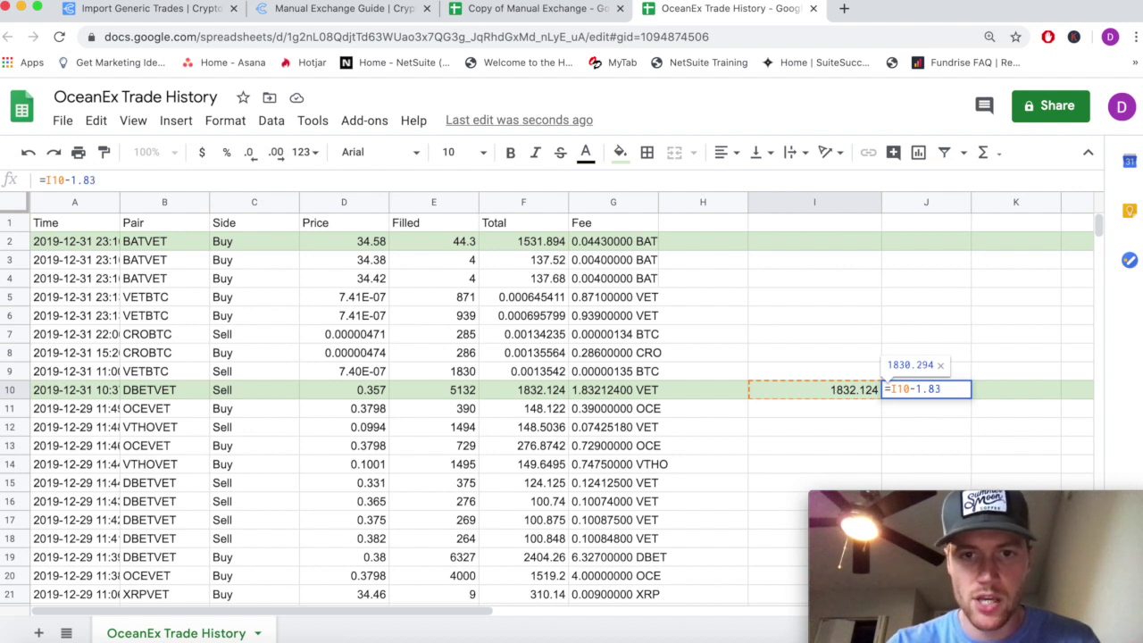
type("2124")
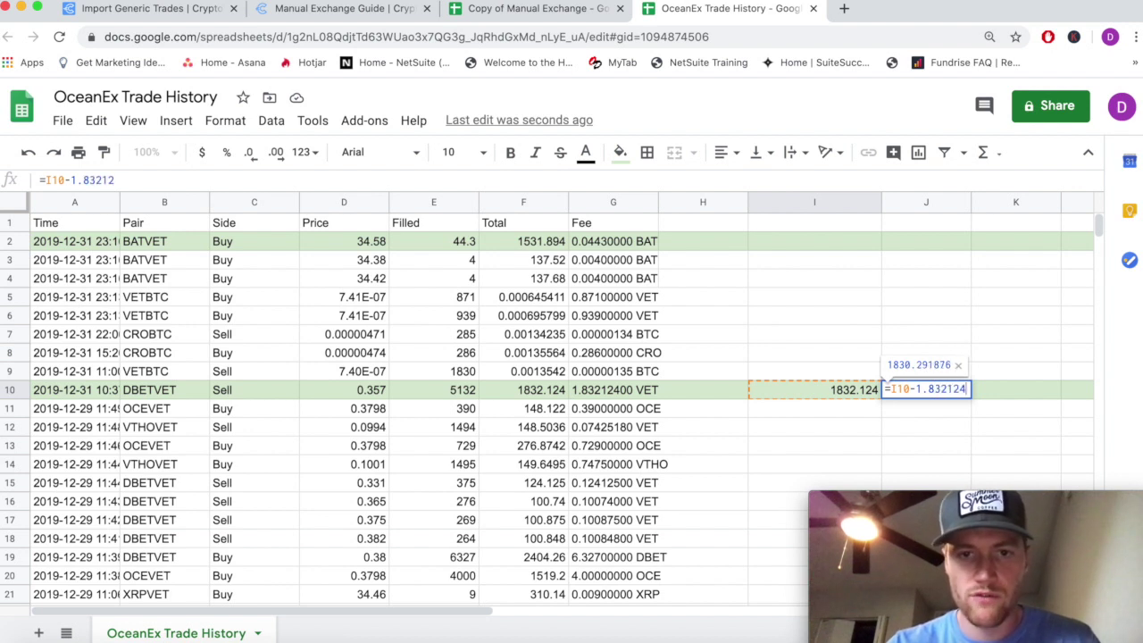
key("Return")
left_click(925, 393)
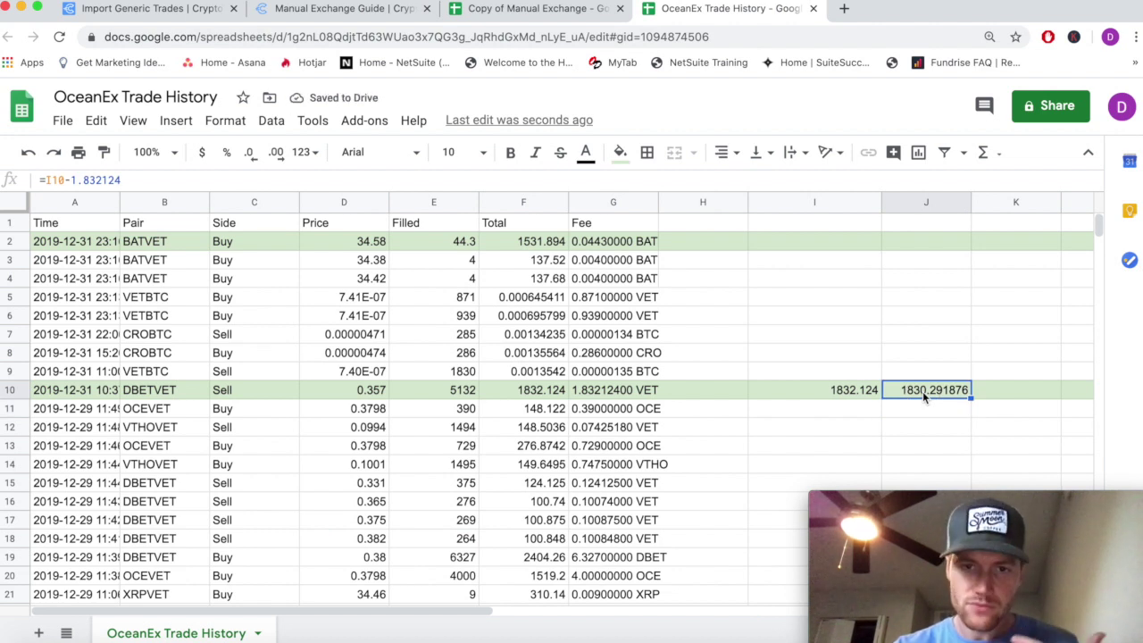
left_click(518, 9)
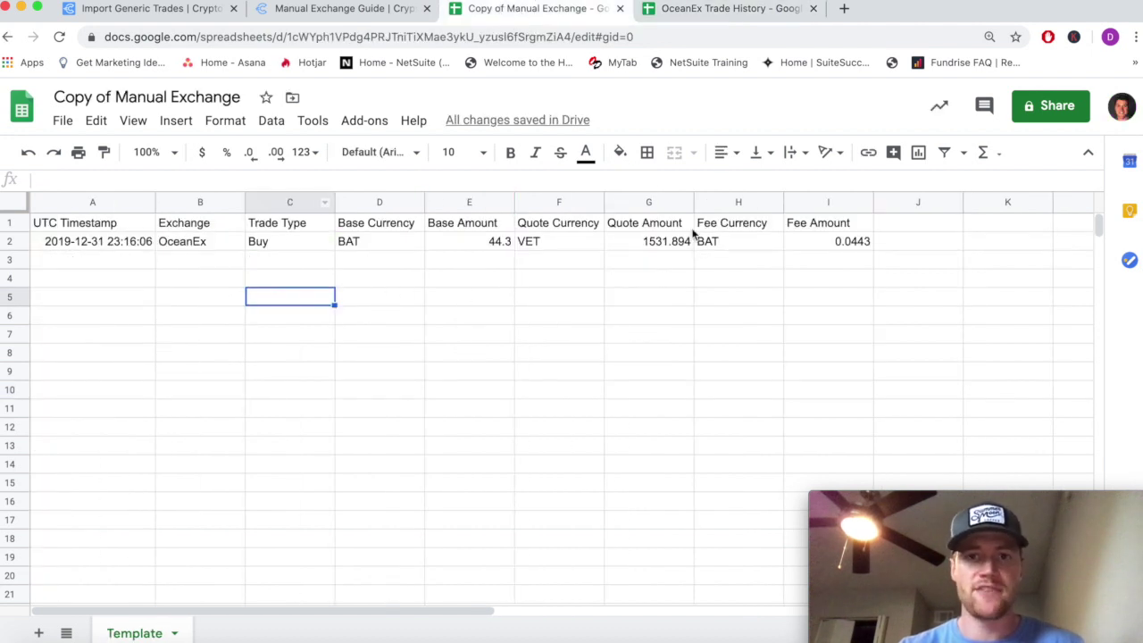
Start the second trade row with exchange OceanEx in B3 and type Sell in C3.
left_click(831, 202)
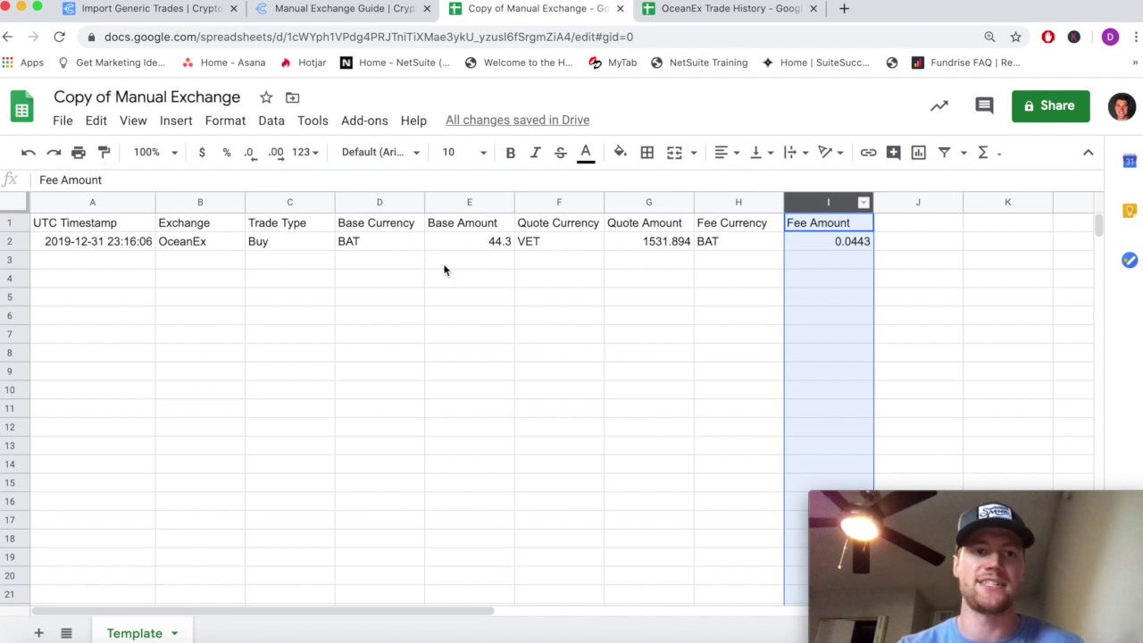
left_click(201, 260)
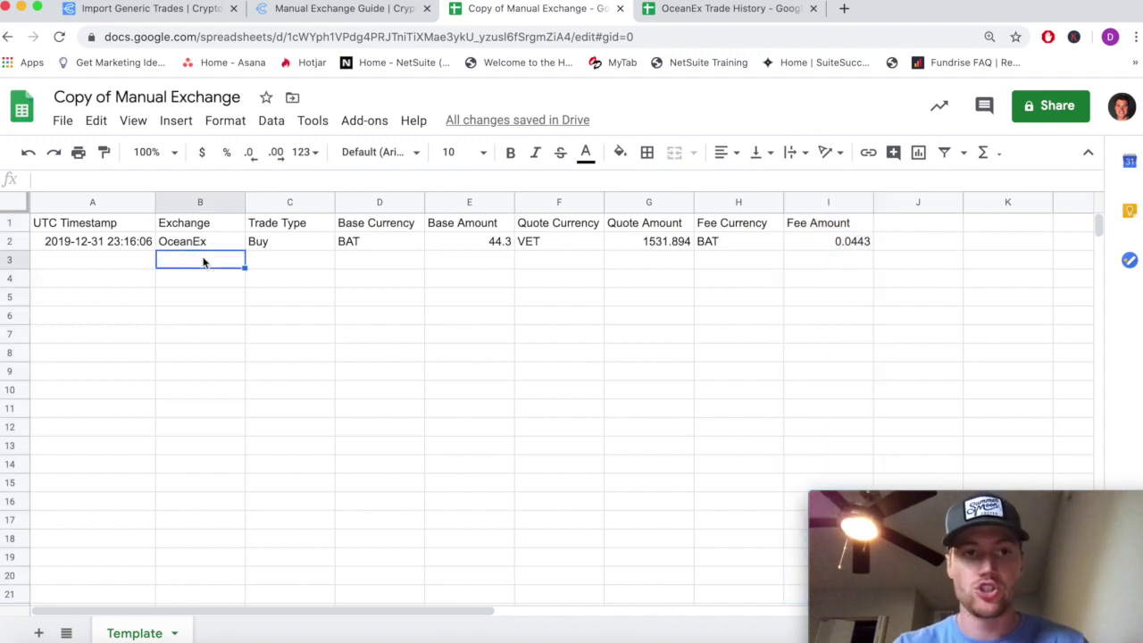
type("OceanEx")
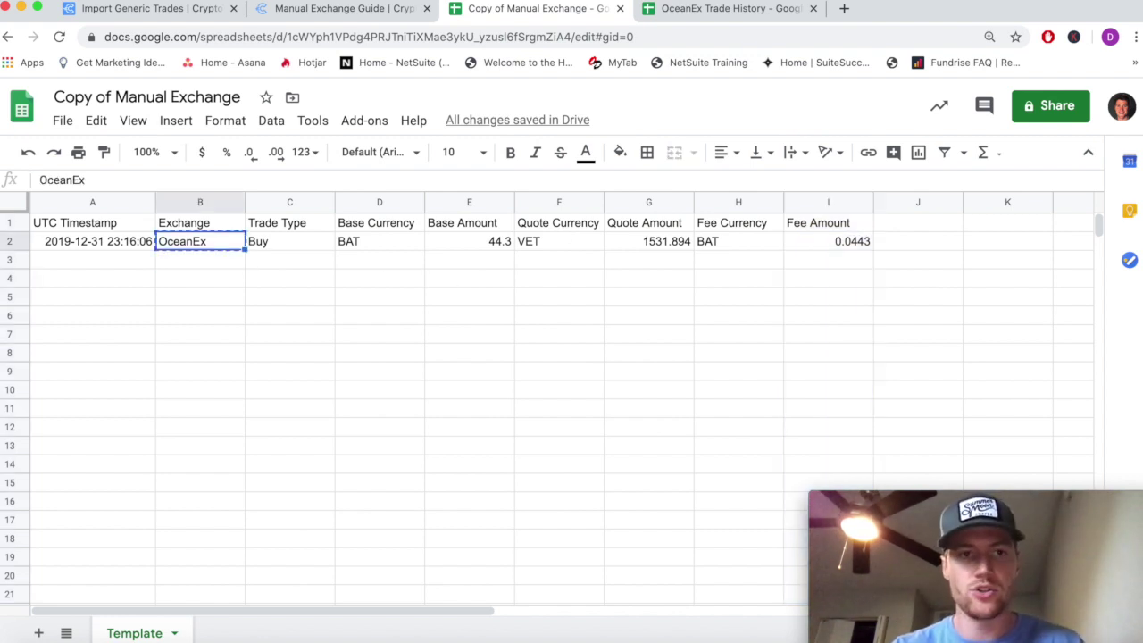
left_click(271, 258)
type("Sell")
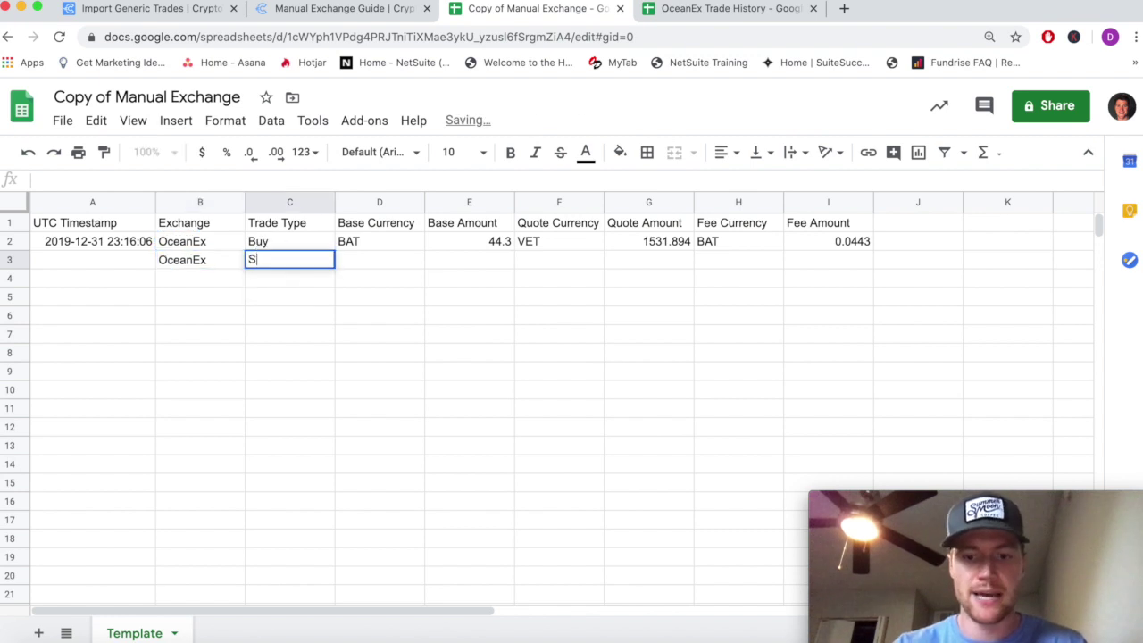
left_click(383, 262)
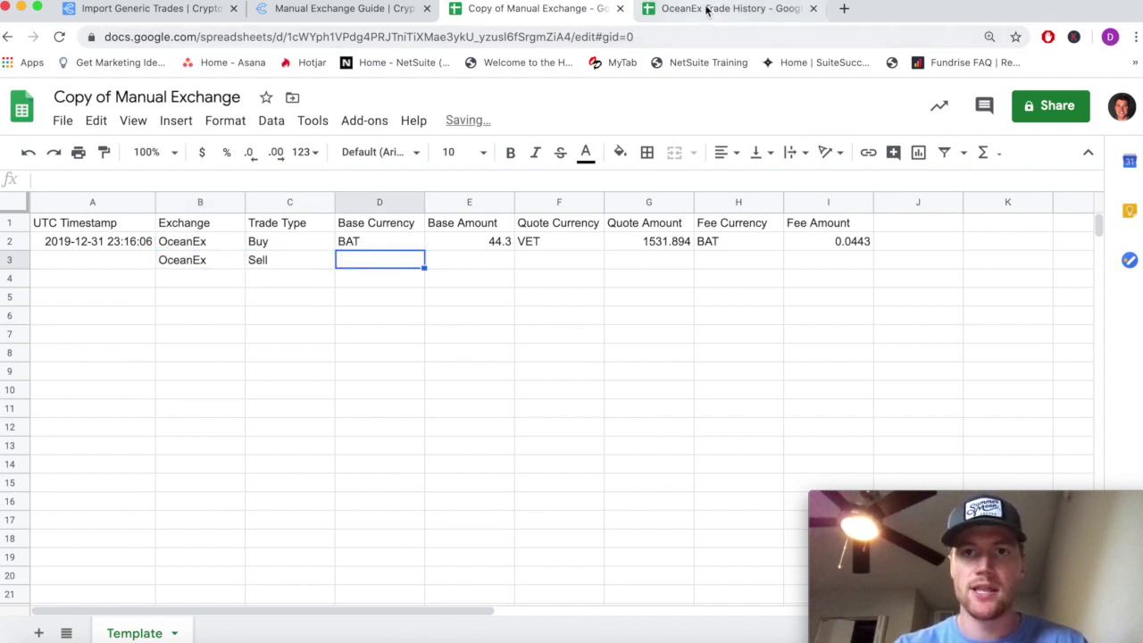
Enter DBET as the second trade's base currency.
left_click(639, 9)
left_click(568, 13)
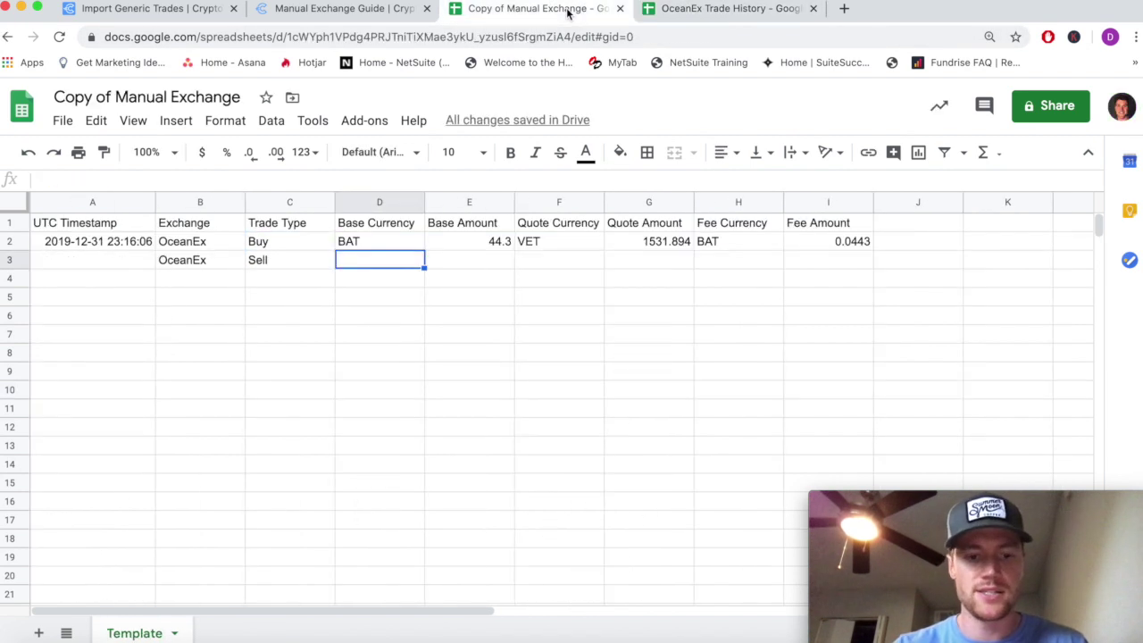
type("DBET")
key("Tab")
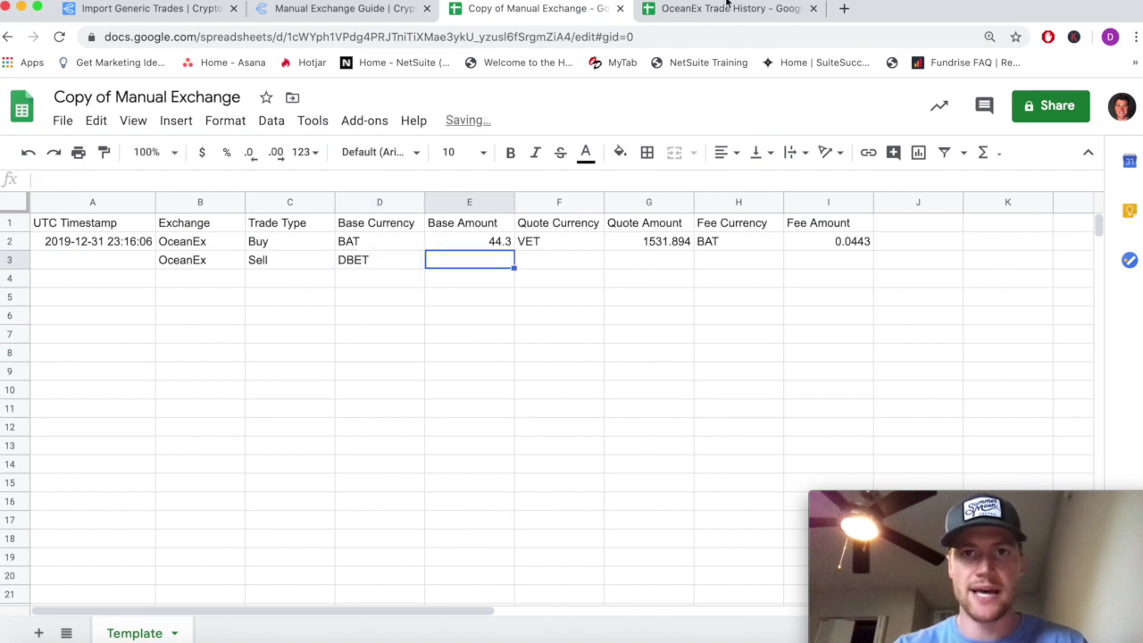
Paste 5132 as the base amount and enter VET as the quote currency.
left_click(727, 7)
left_click(448, 390)
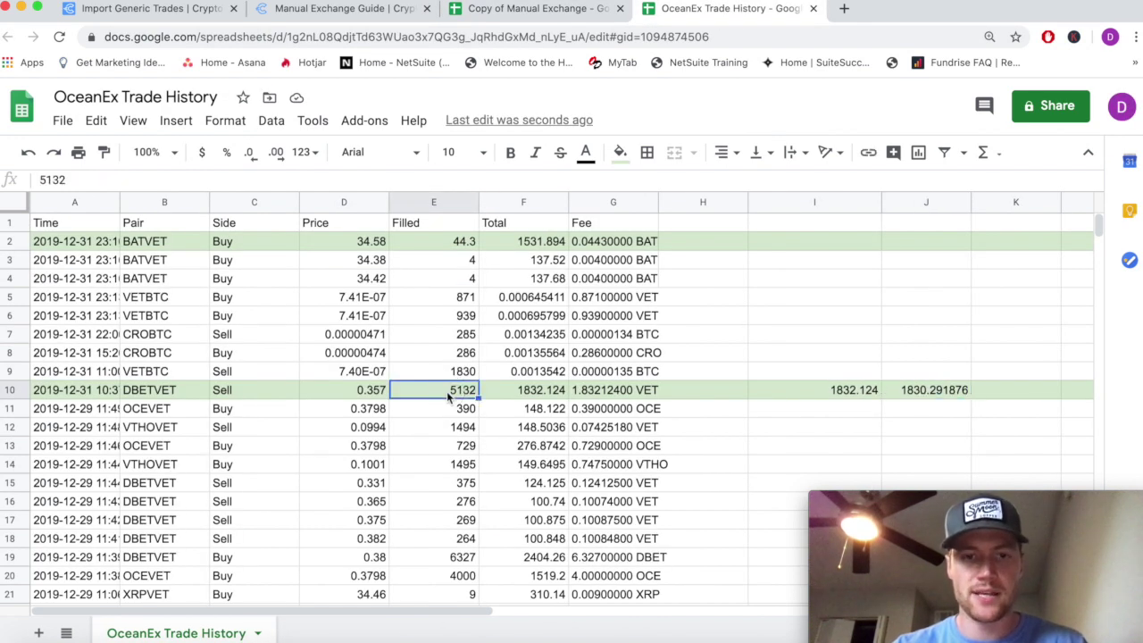
left_click(500, 13)
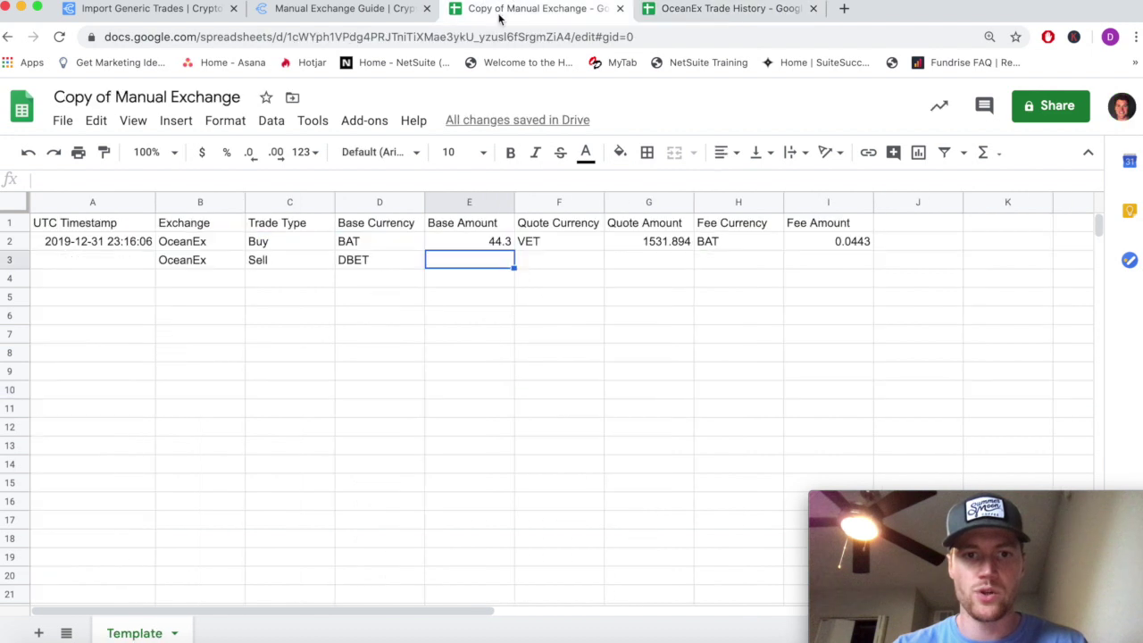
type("5132")
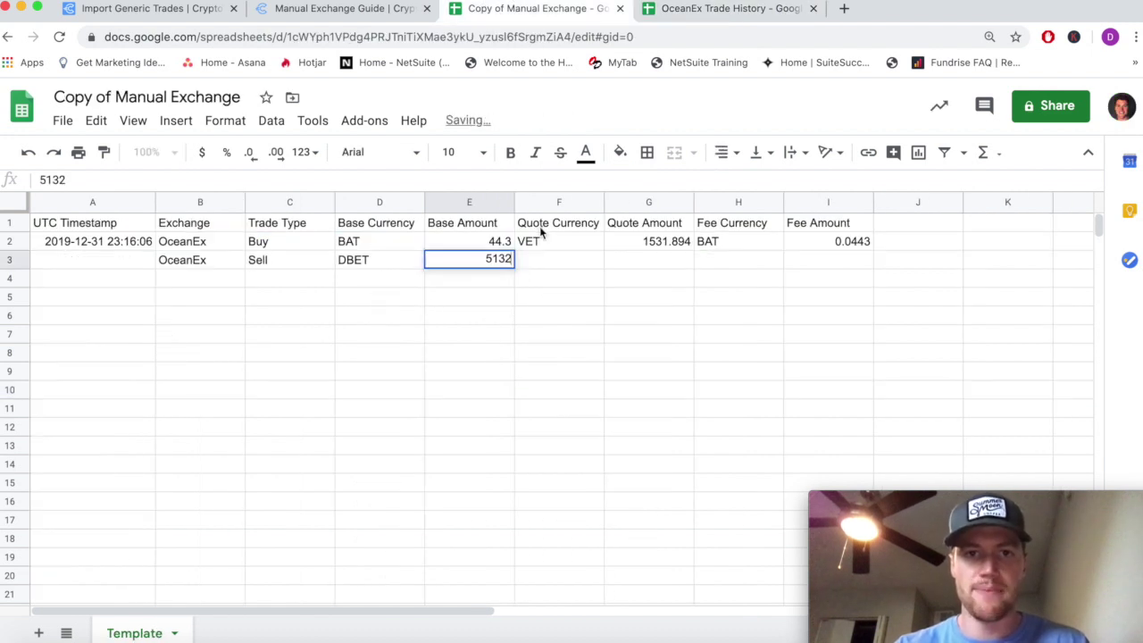
left_click(545, 258)
type("VET")
key("Return")
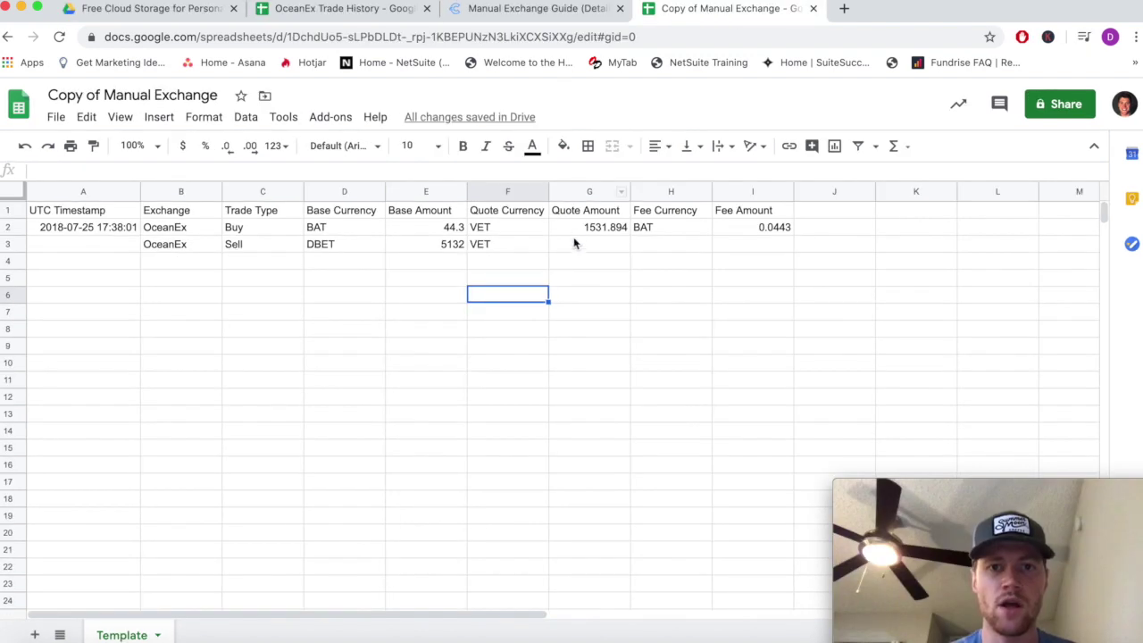
Copy the DBETVET sell's Total 1832.124 into G3 as the quote amount.
left_click(577, 243)
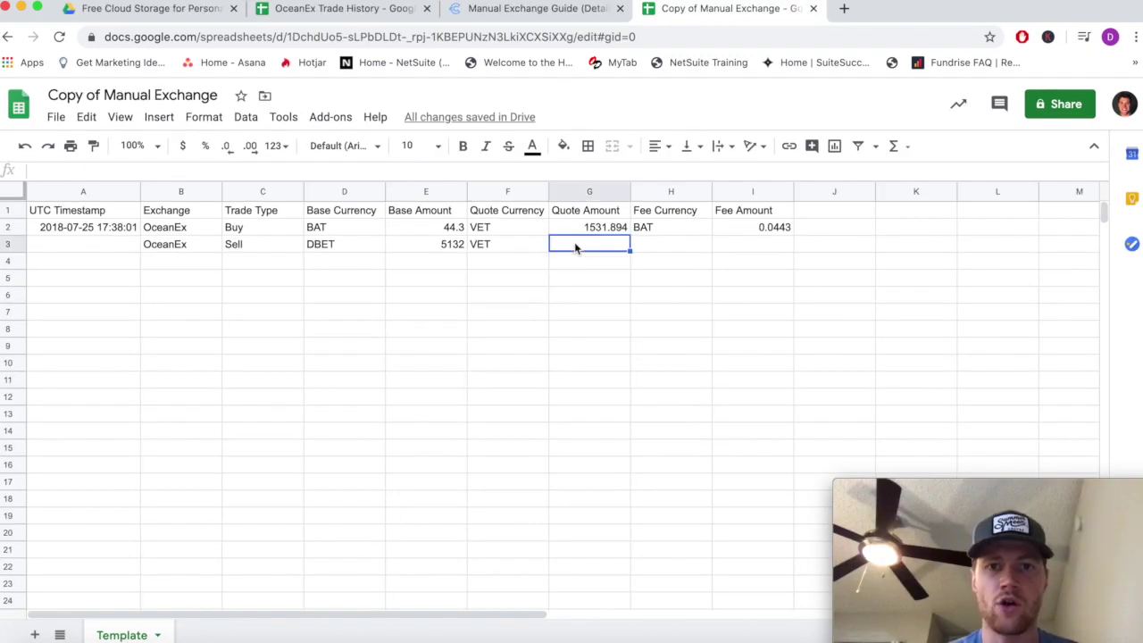
left_click(344, 9)
left_click(481, 365)
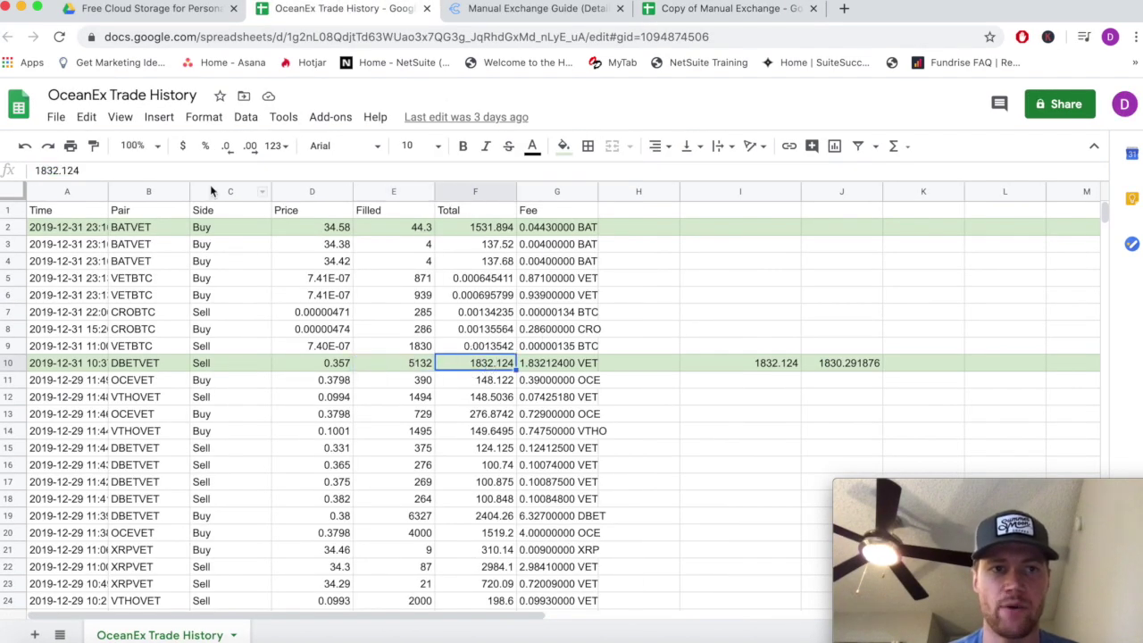
left_click_drag(84, 170, 29, 173)
key("super+c")
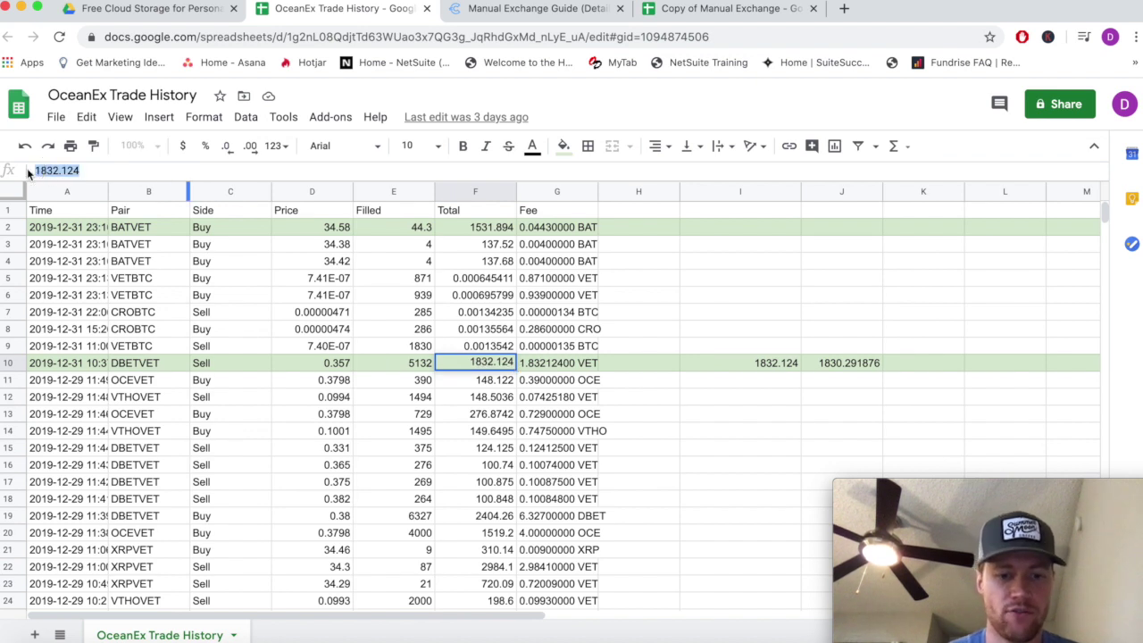
left_click(696, 9)
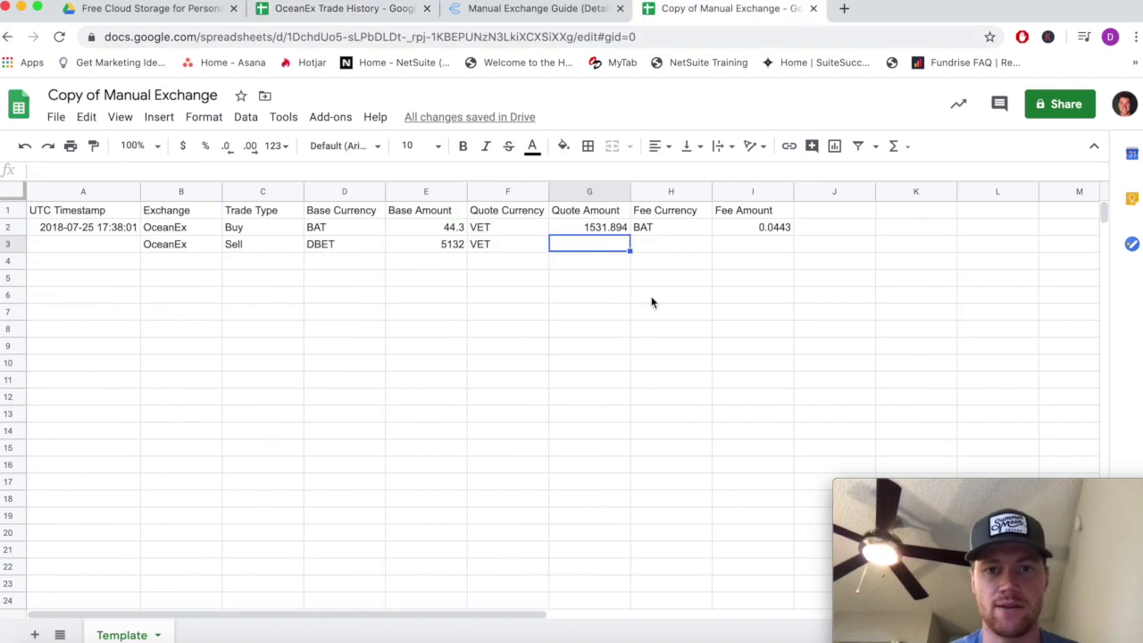
key("super+v")
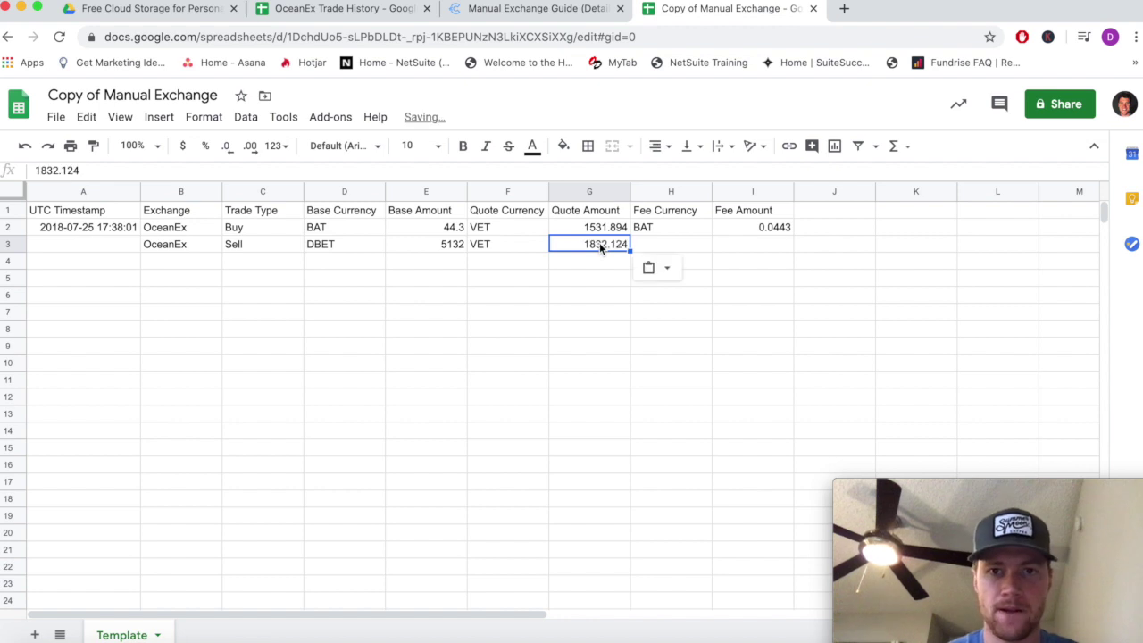
Copy the DBETVET sell's 1.83212400 VET fee from the trade history.
left_click(660, 247)
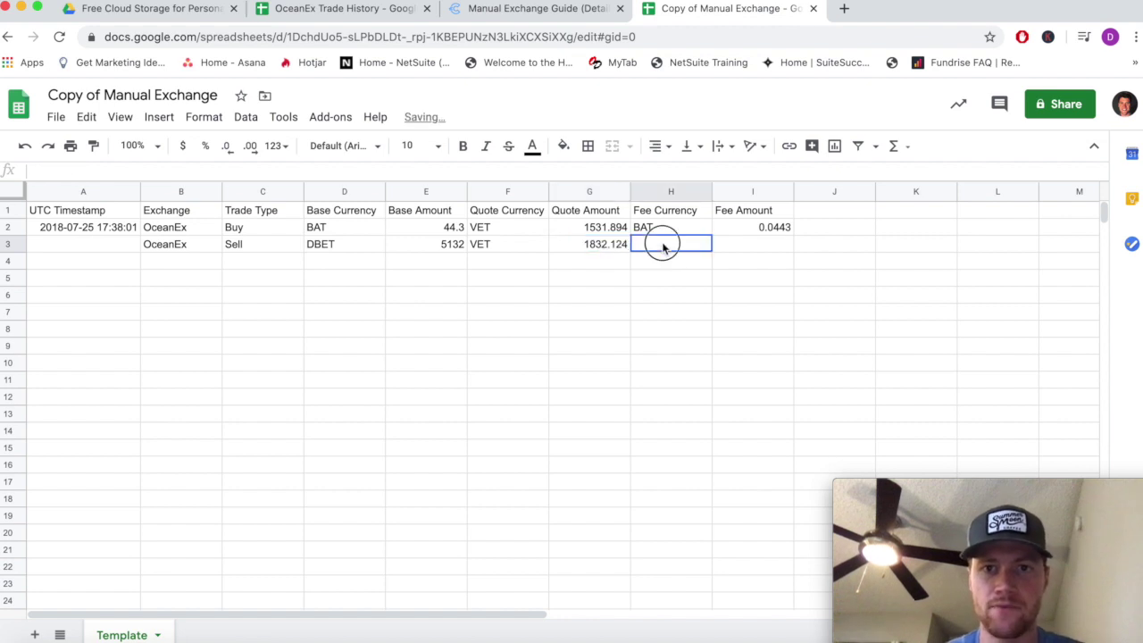
left_click(347, 12)
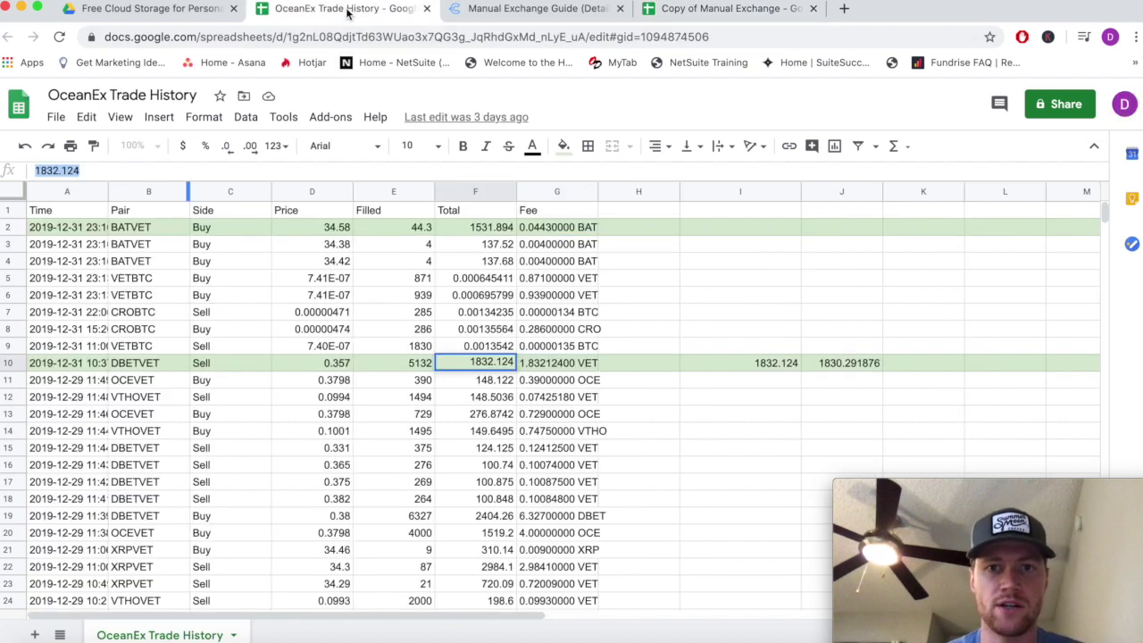
left_click(560, 361)
left_click(751, 14)
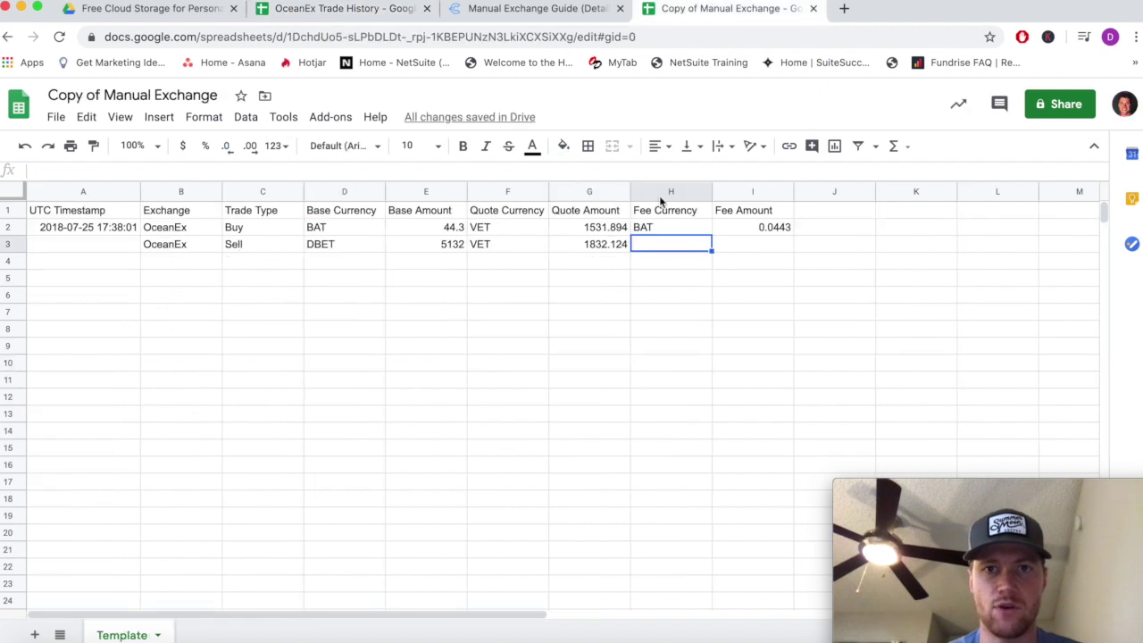
left_click(390, 13)
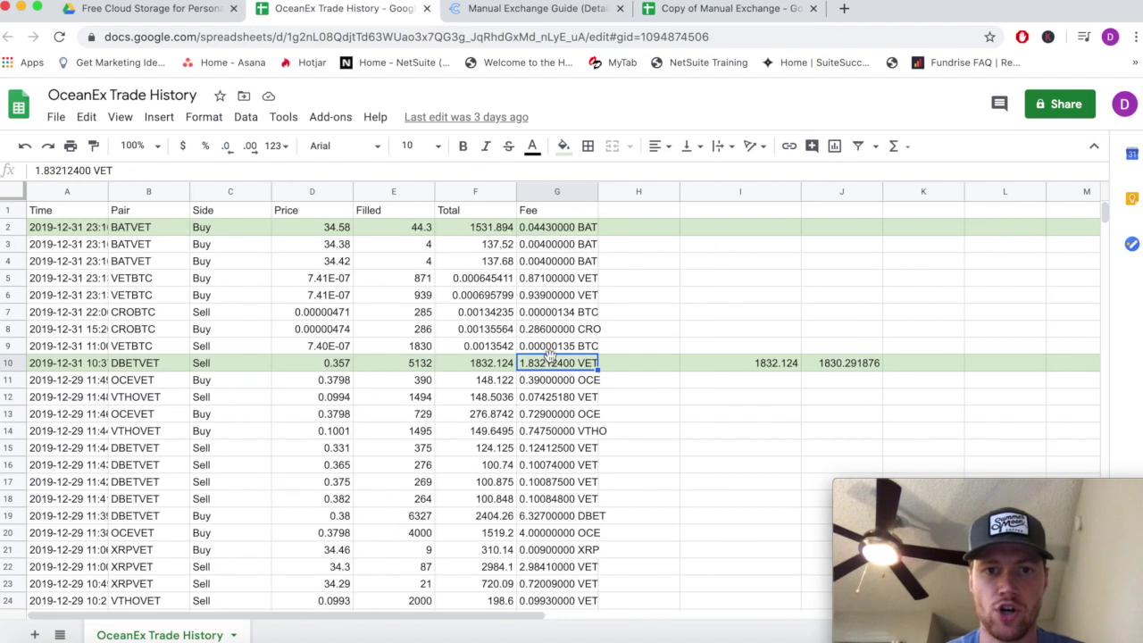
left_click_drag(89, 171, 9, 176)
key("ctrl+c")
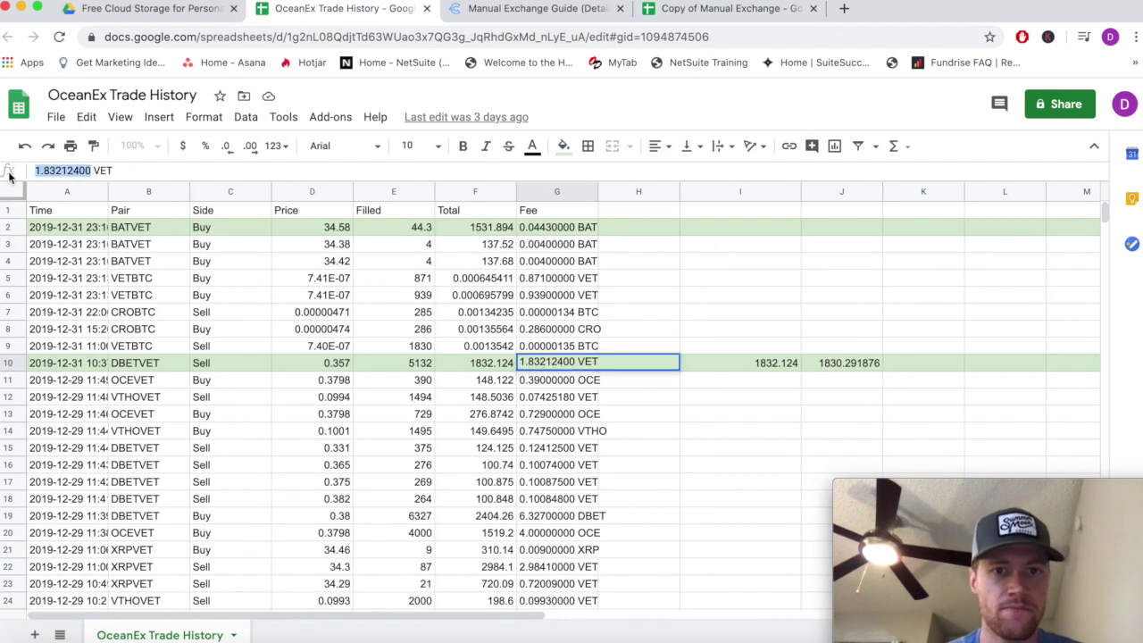
left_click(678, 14)
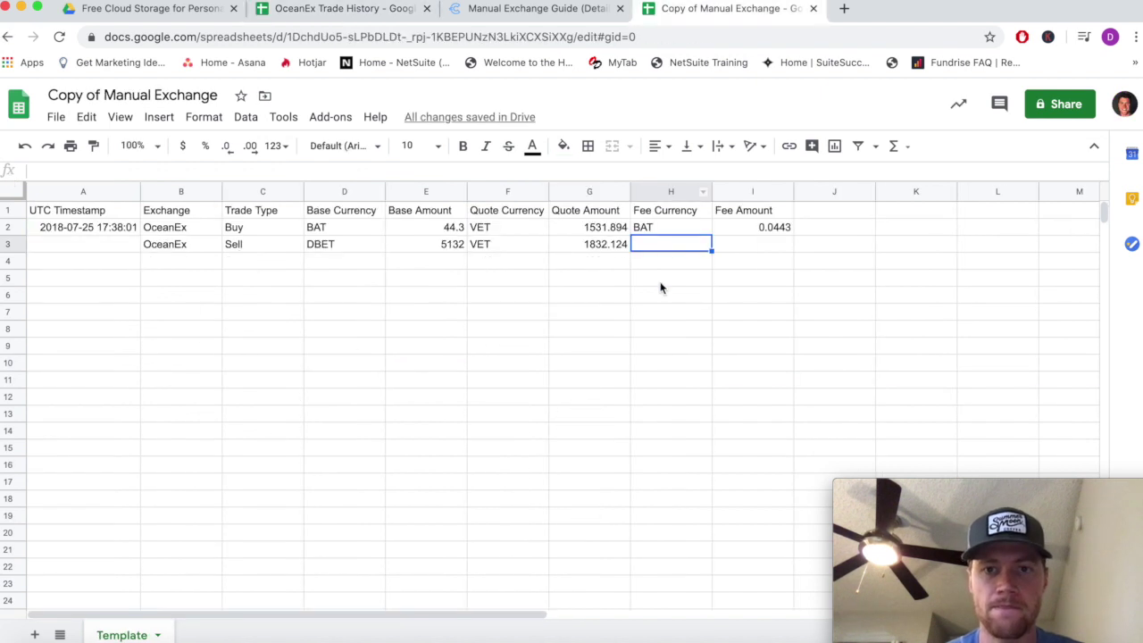
key("ctrl+v")
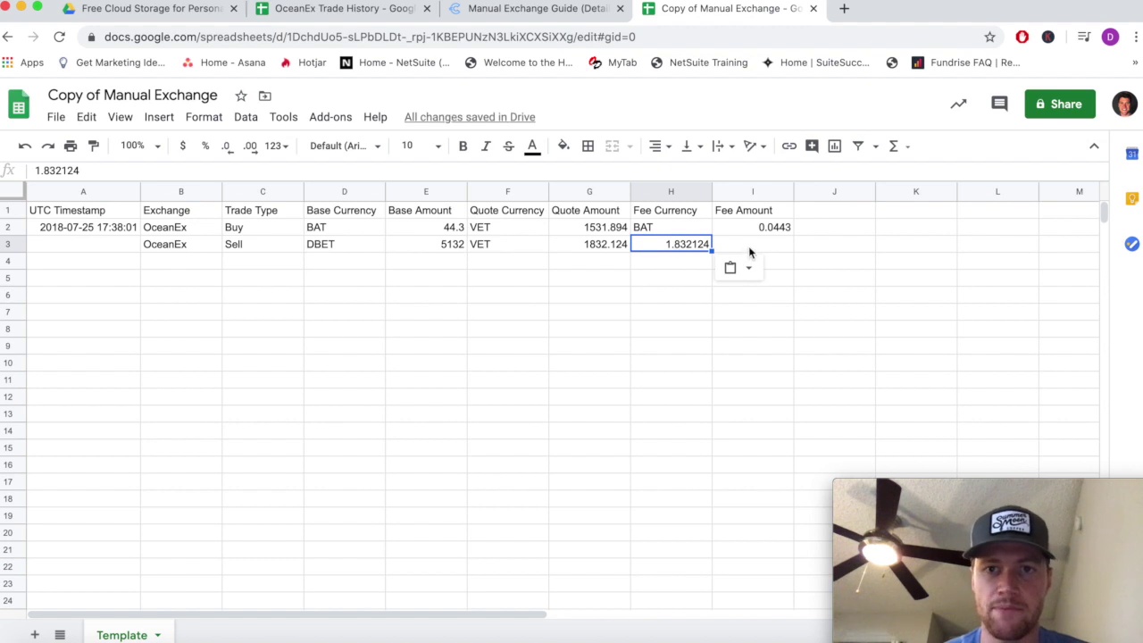
Put fee amount 1.832124 in I3 and fee currency VET in H3.
left_click(733, 244)
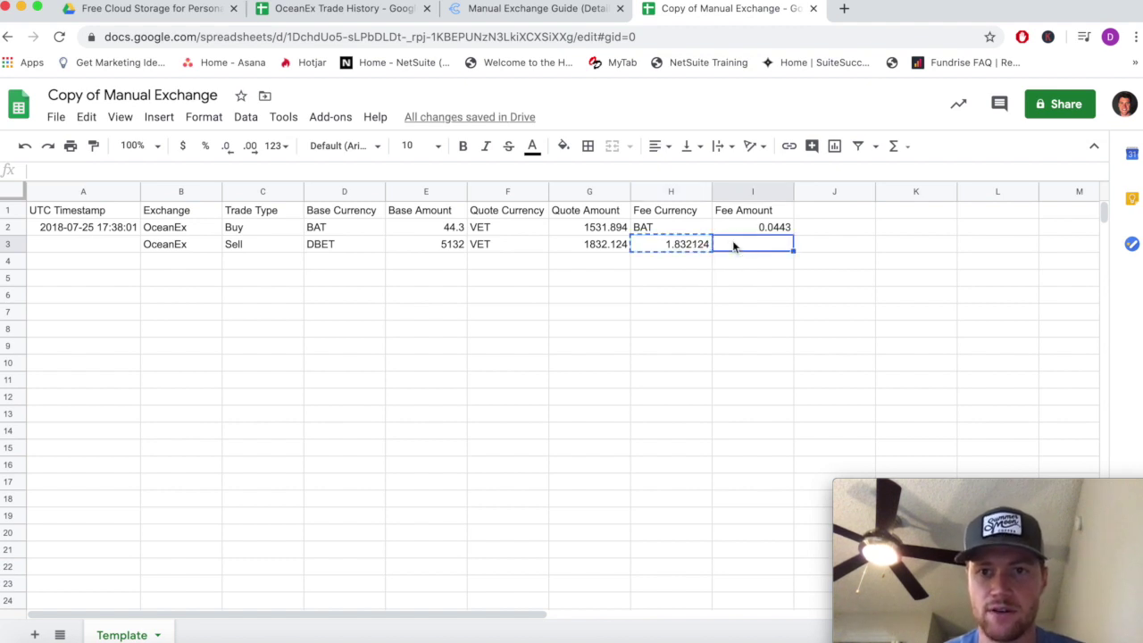
key("ctrl+v")
left_click(676, 248)
type("VET")
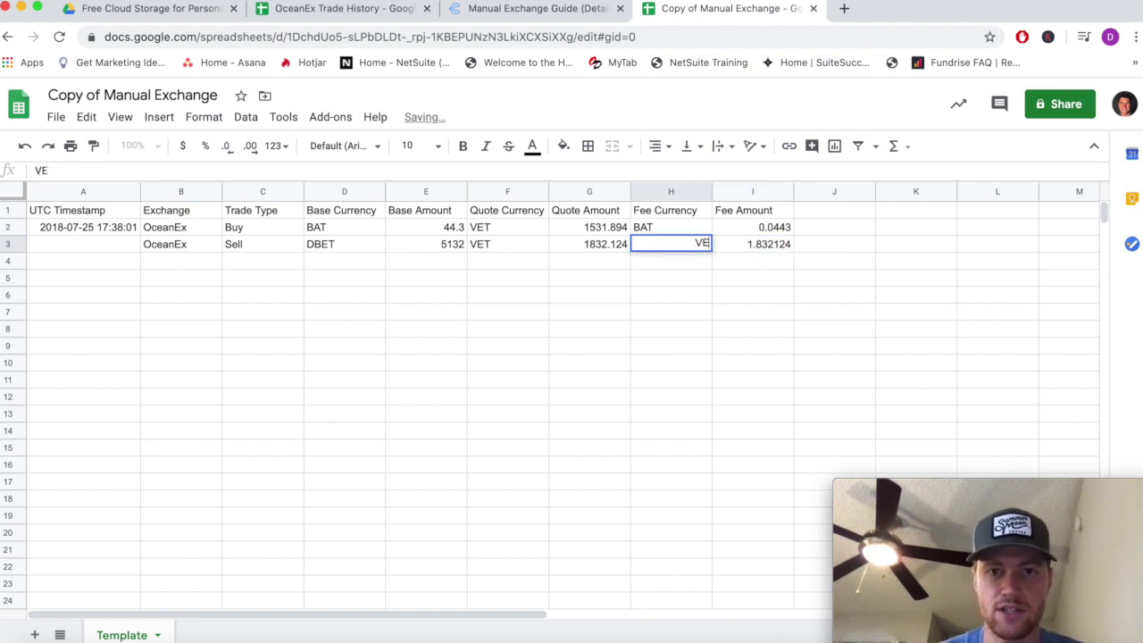
key("Return")
left_click(656, 246)
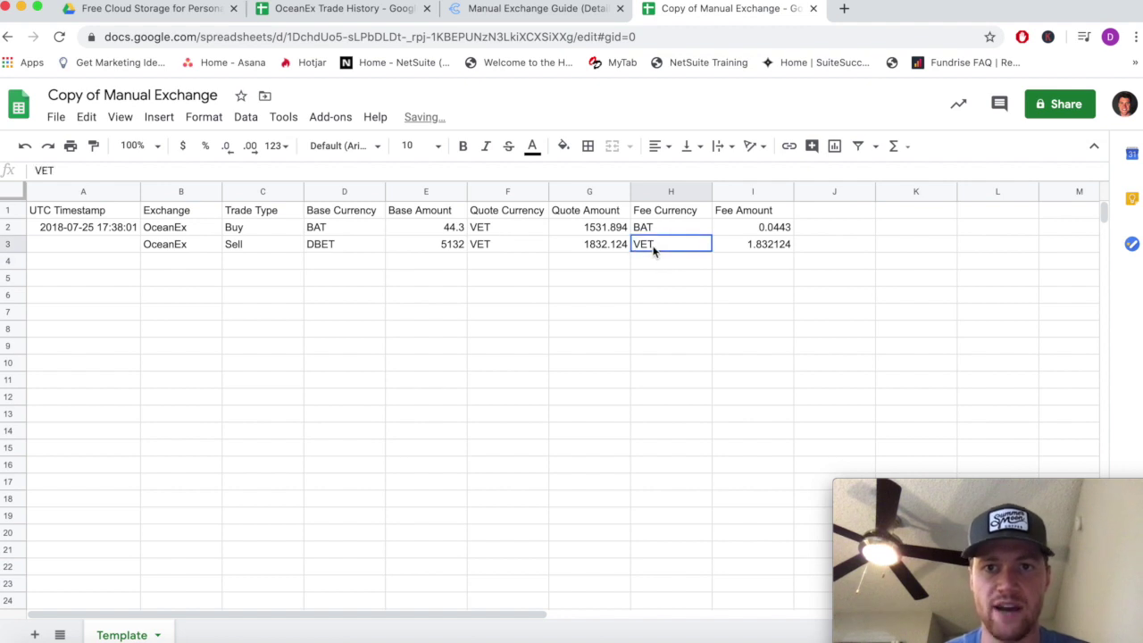
left_click(743, 244)
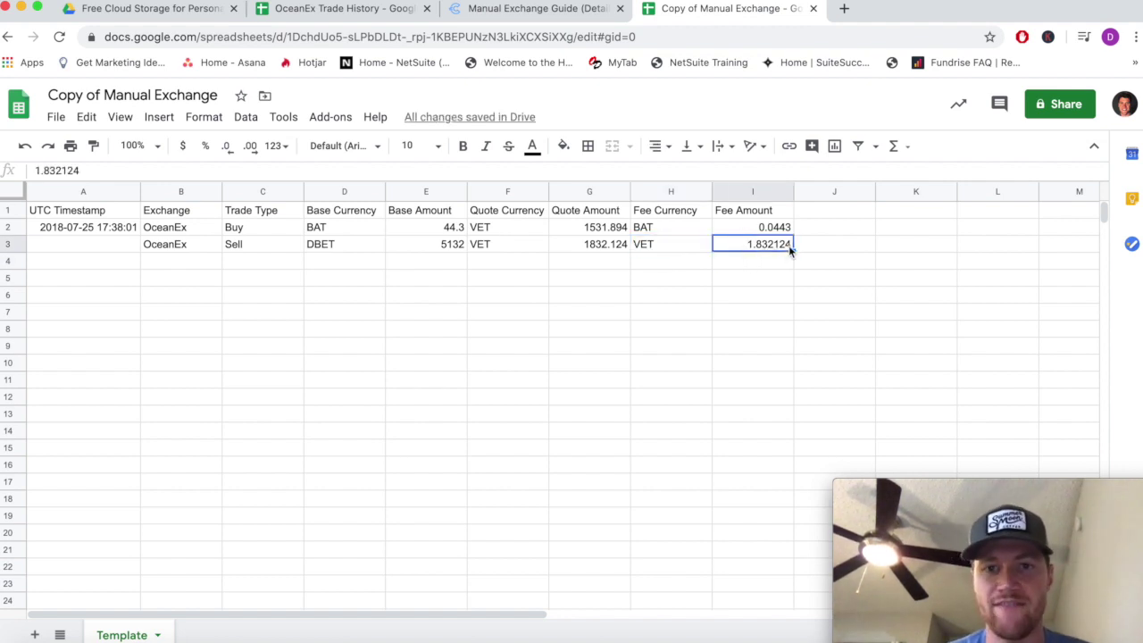
Review row 3's entries: DBET, 5132, 1832.124 and 1.832124.
left_click(336, 246)
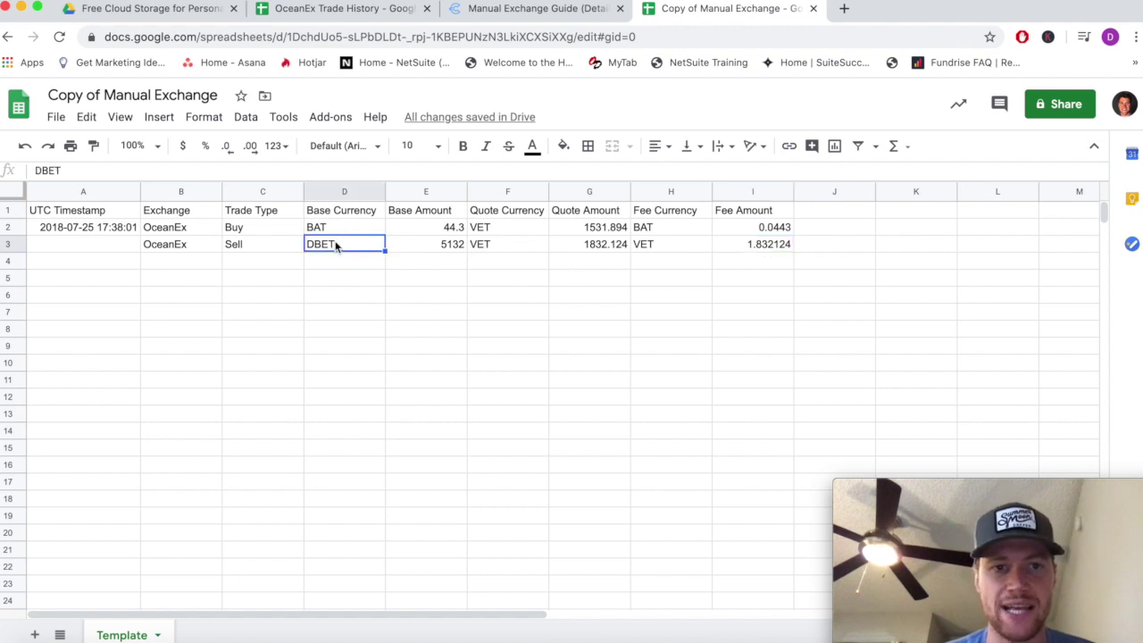
left_click(438, 246)
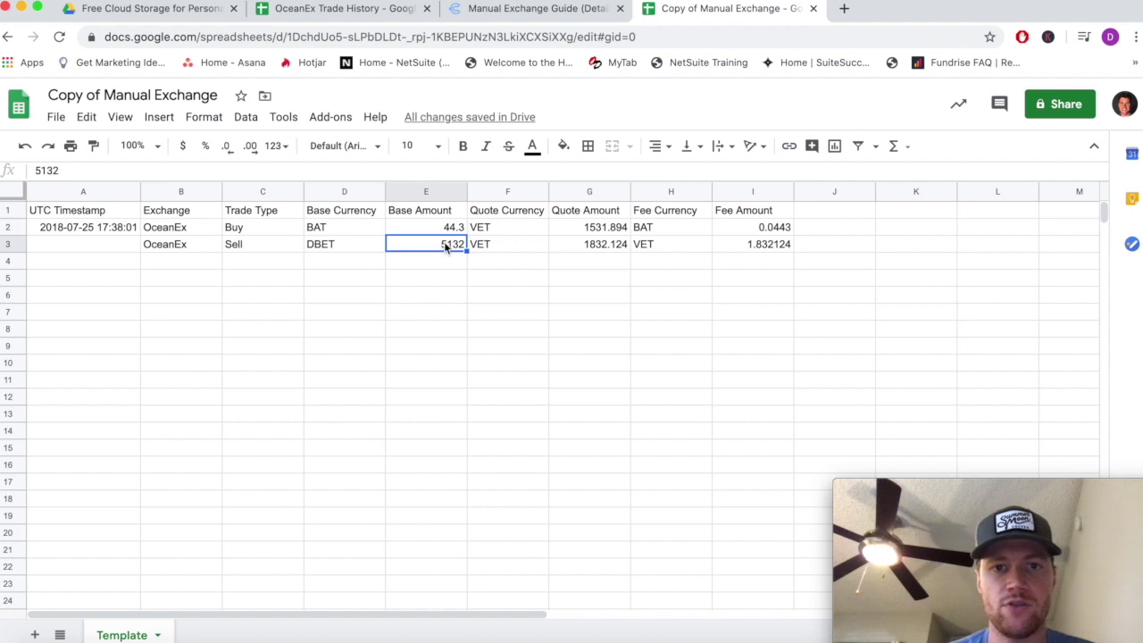
left_click(597, 248)
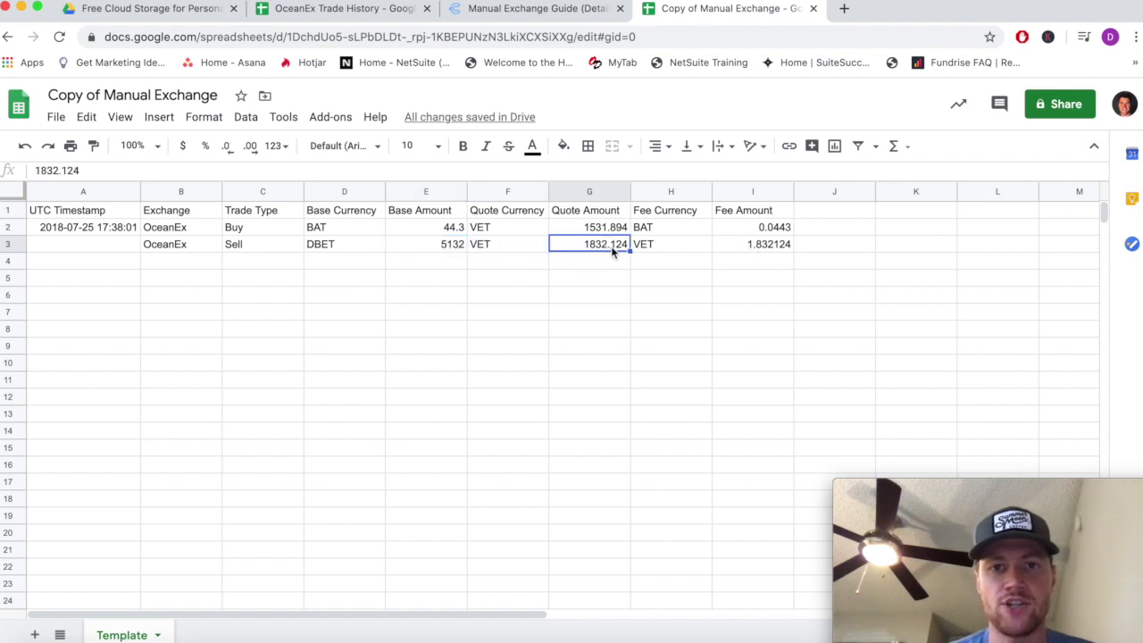
left_click(741, 247)
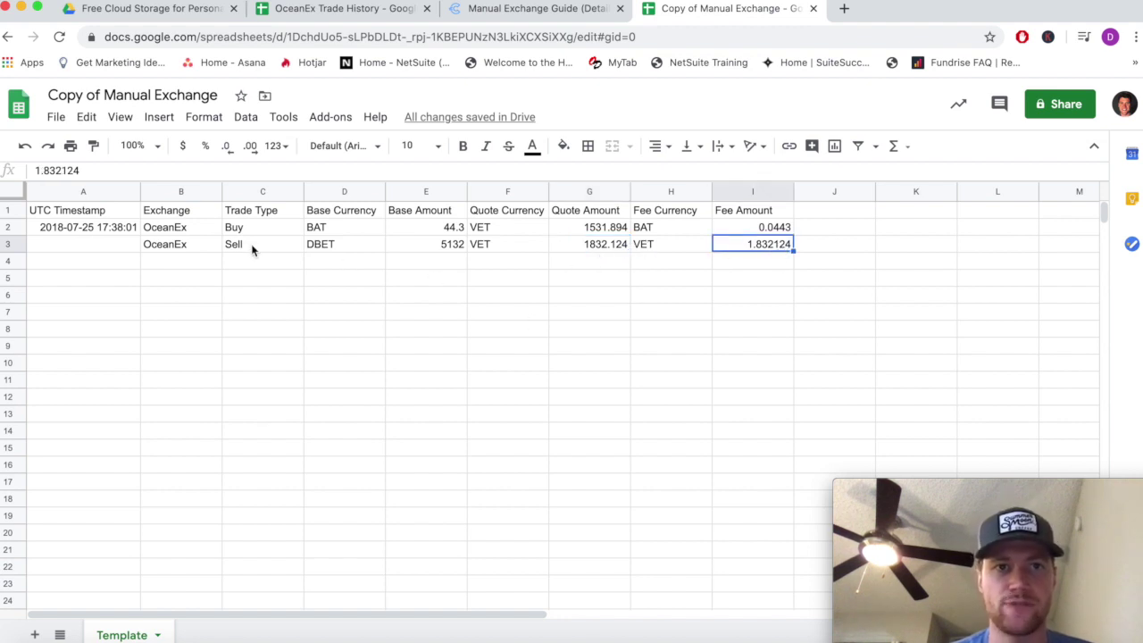
left_click(86, 246)
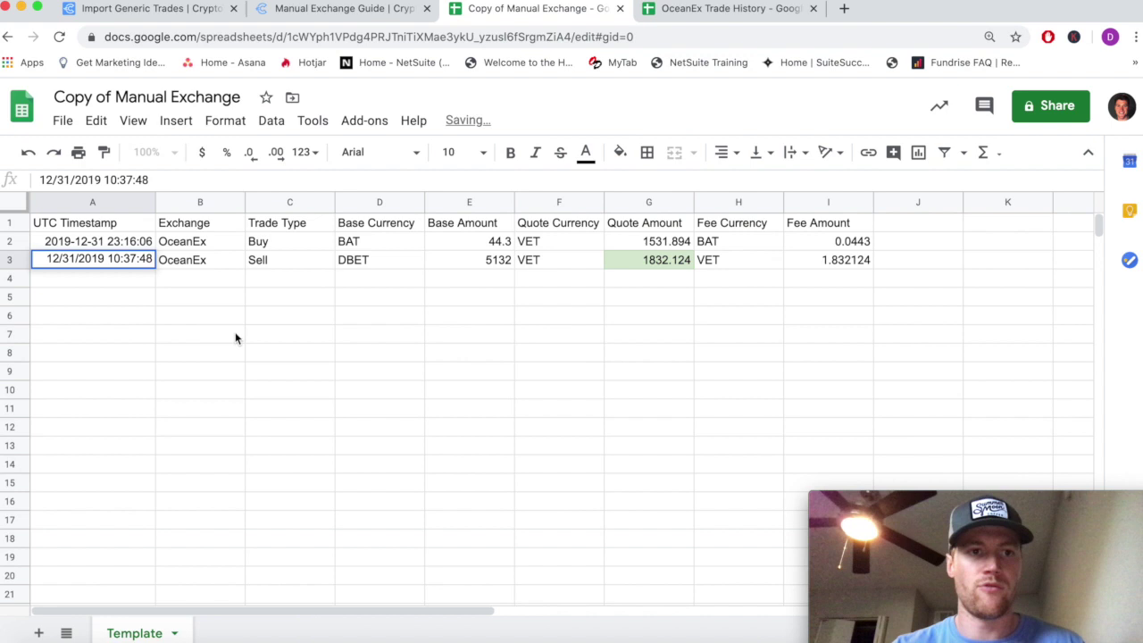
key("Return")
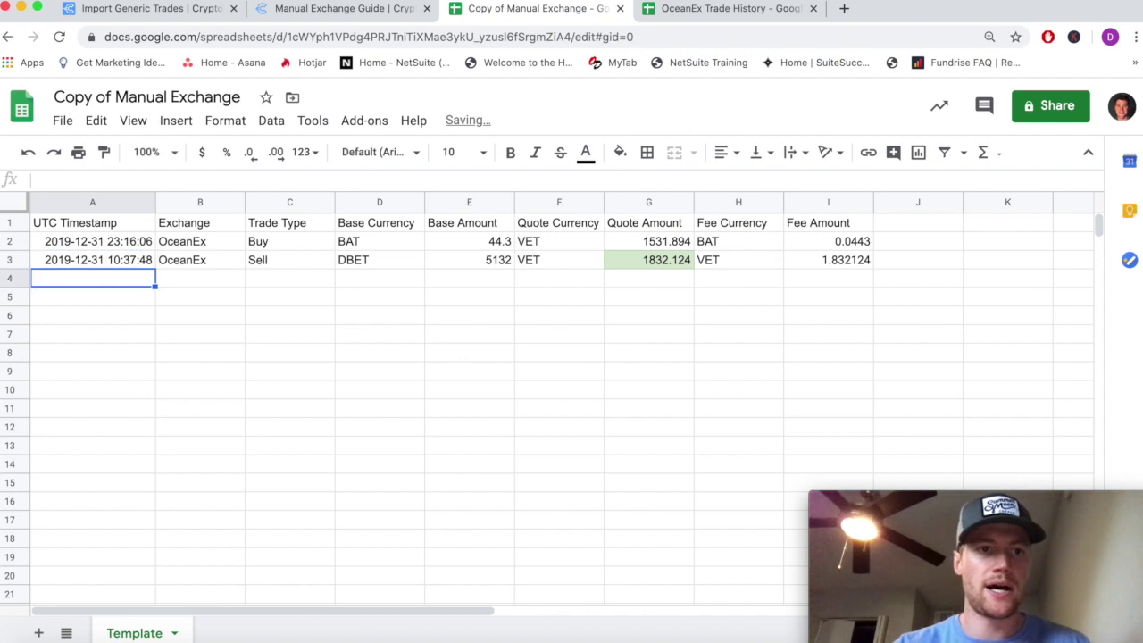
left_click(332, 384)
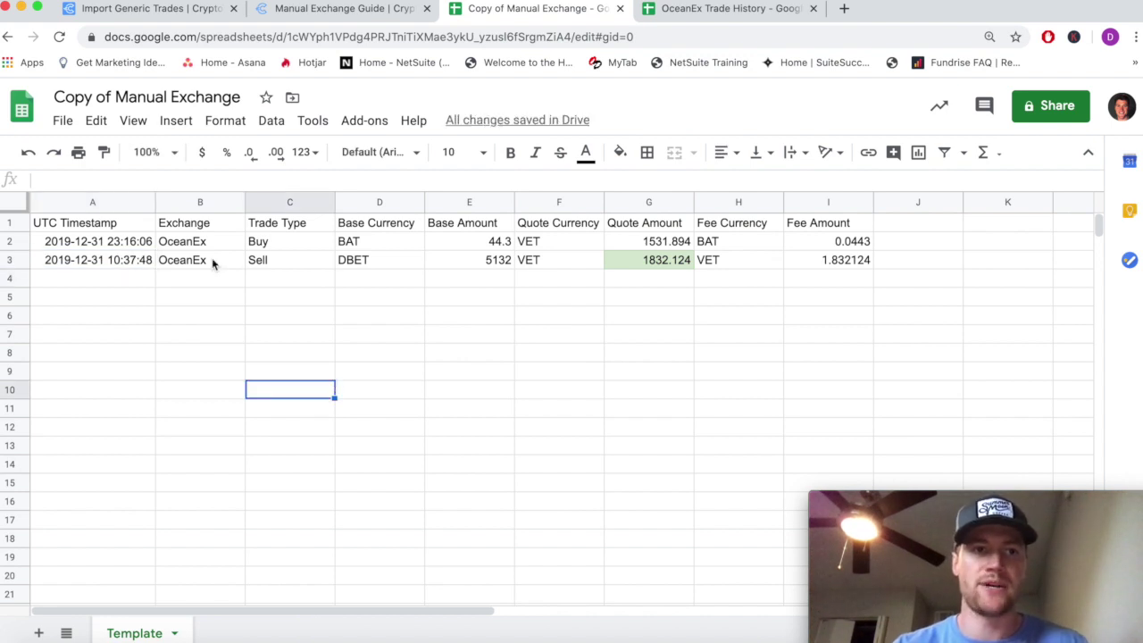
left_click(316, 9)
Read the guide's Step 3 on downloading as CSV and recheck the trade history's Fee column.
scroll(352, 431, "down", 10)
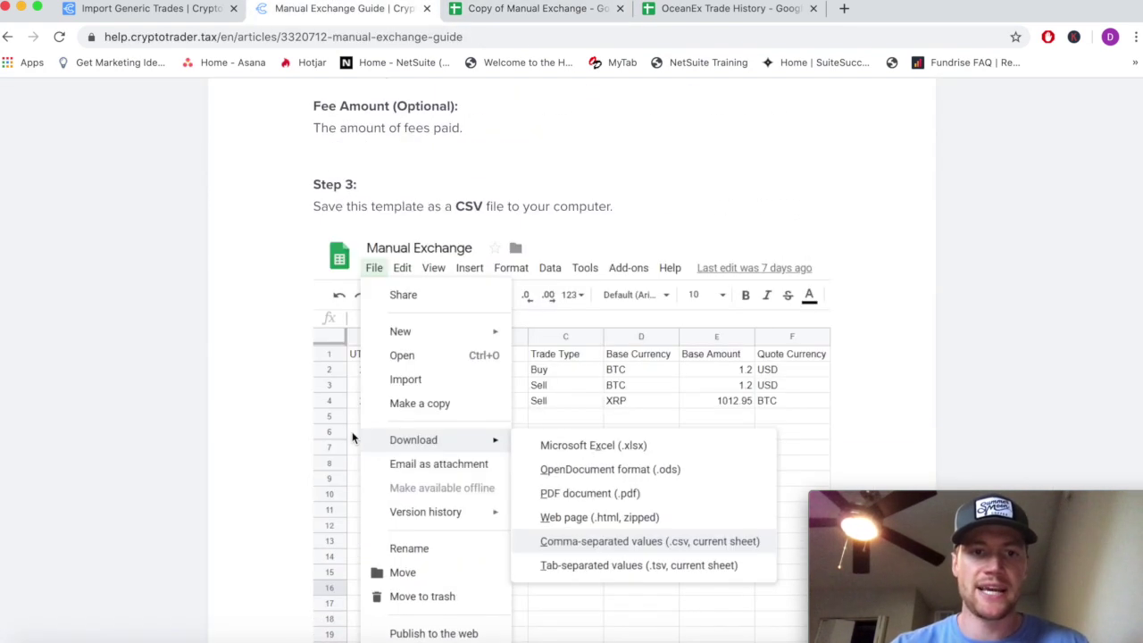
scroll(352, 432, "down", 1)
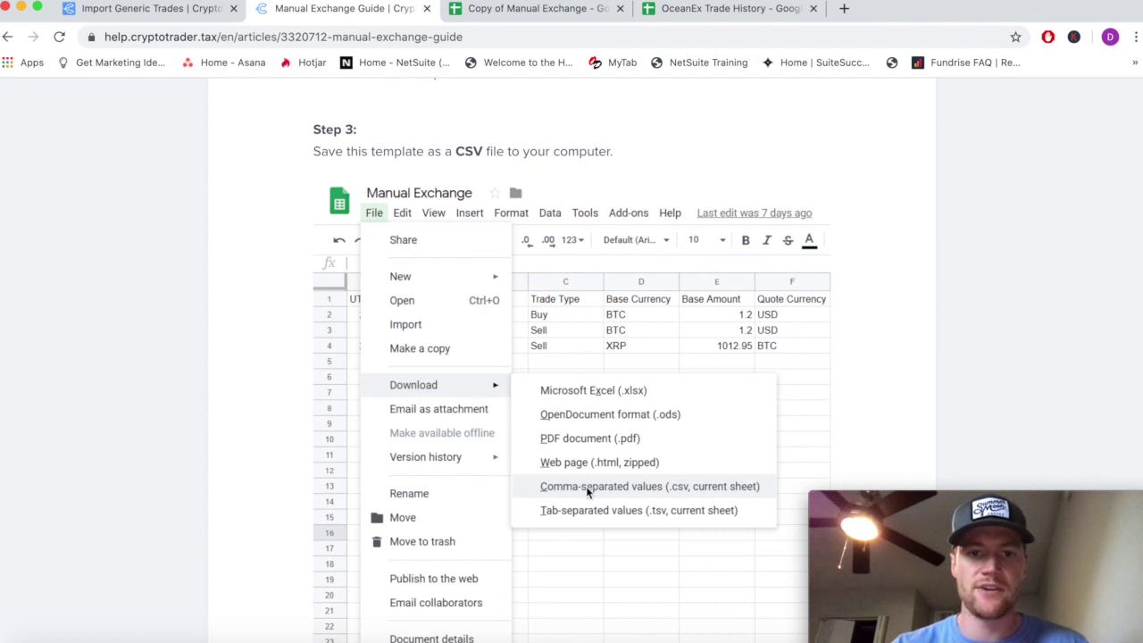
key("ctrl+shift+Tab")
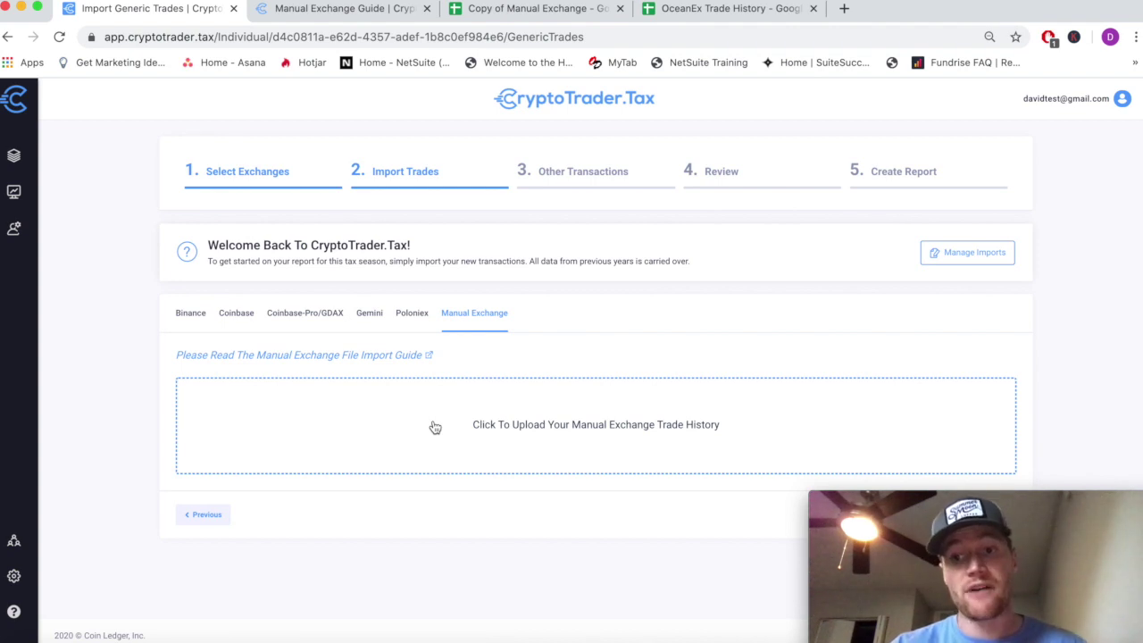
left_click(717, 16)
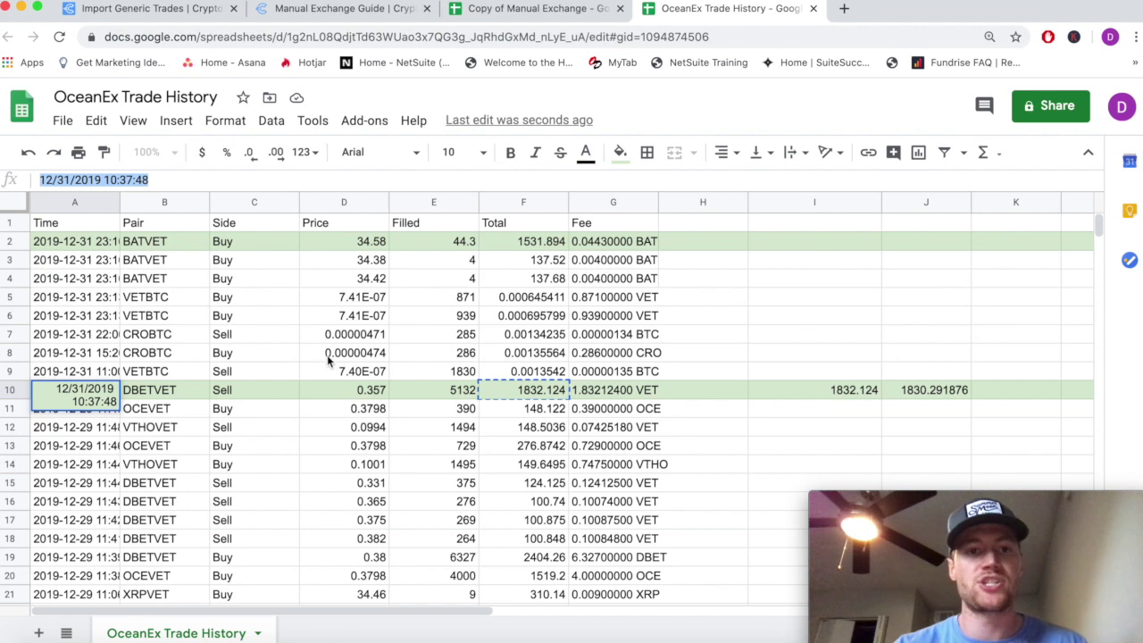
left_click(366, 409)
left_click(594, 204)
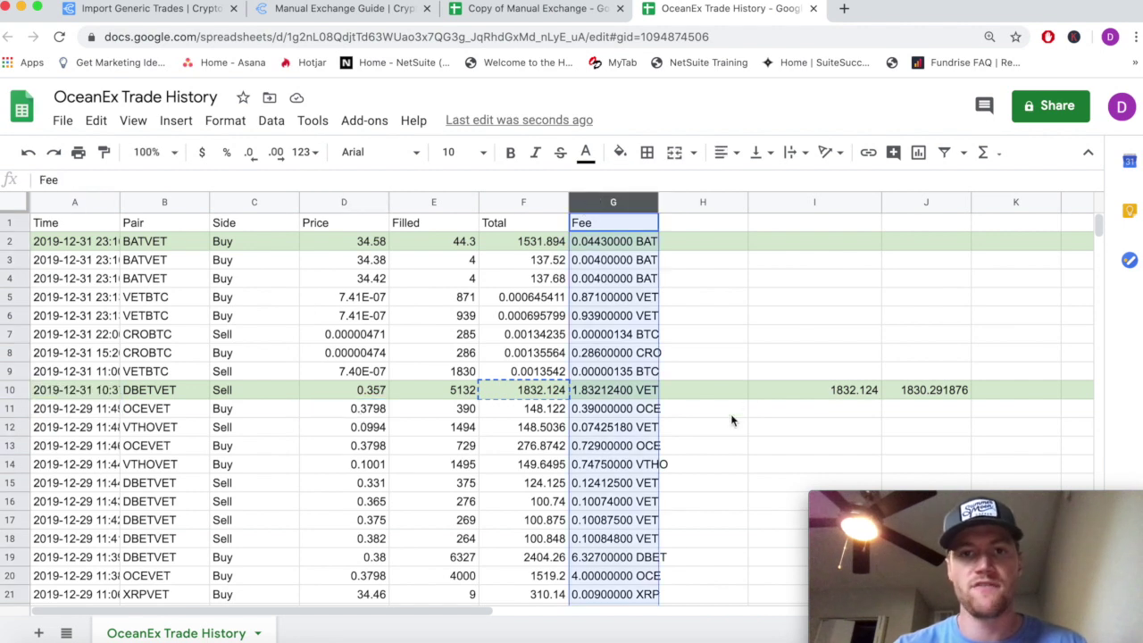
Recheck the guide and return to CryptoTrader.Tax's Manual Exchange upload area.
left_click(364, 10)
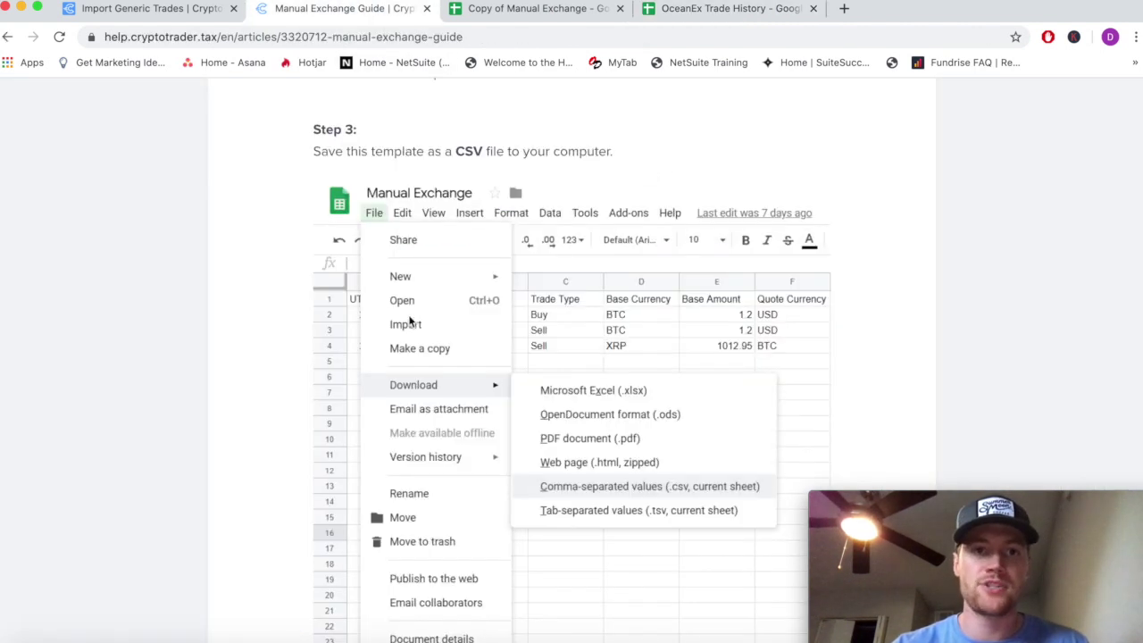
scroll(402, 349, "up", 15)
scroll(393, 365, "down", 3)
scroll(393, 365, "up", 3)
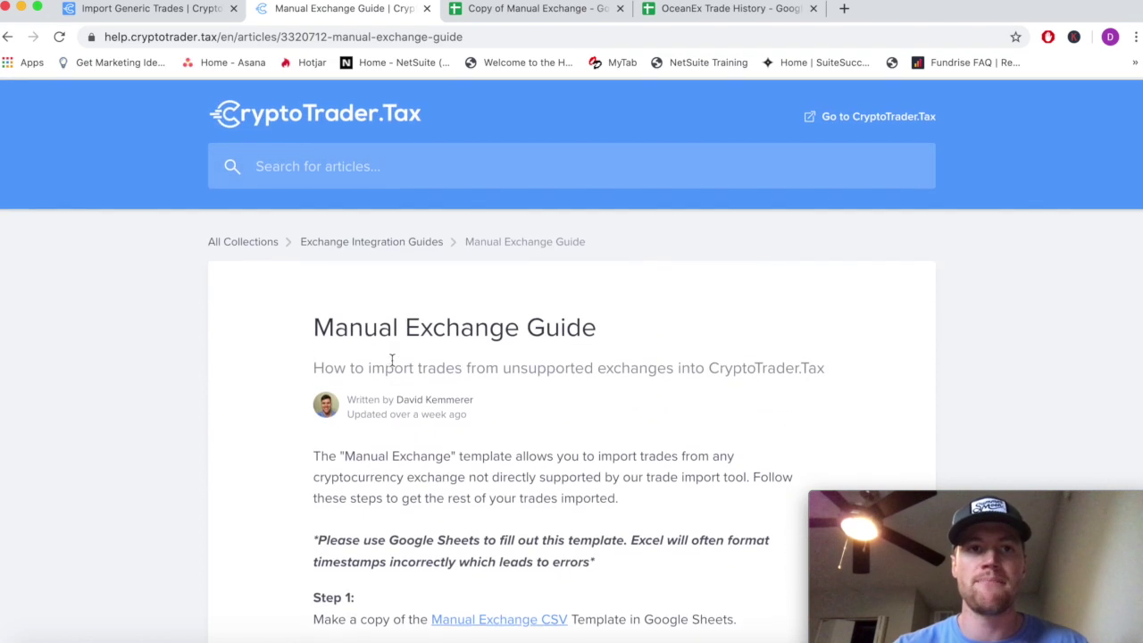
left_click(198, 20)
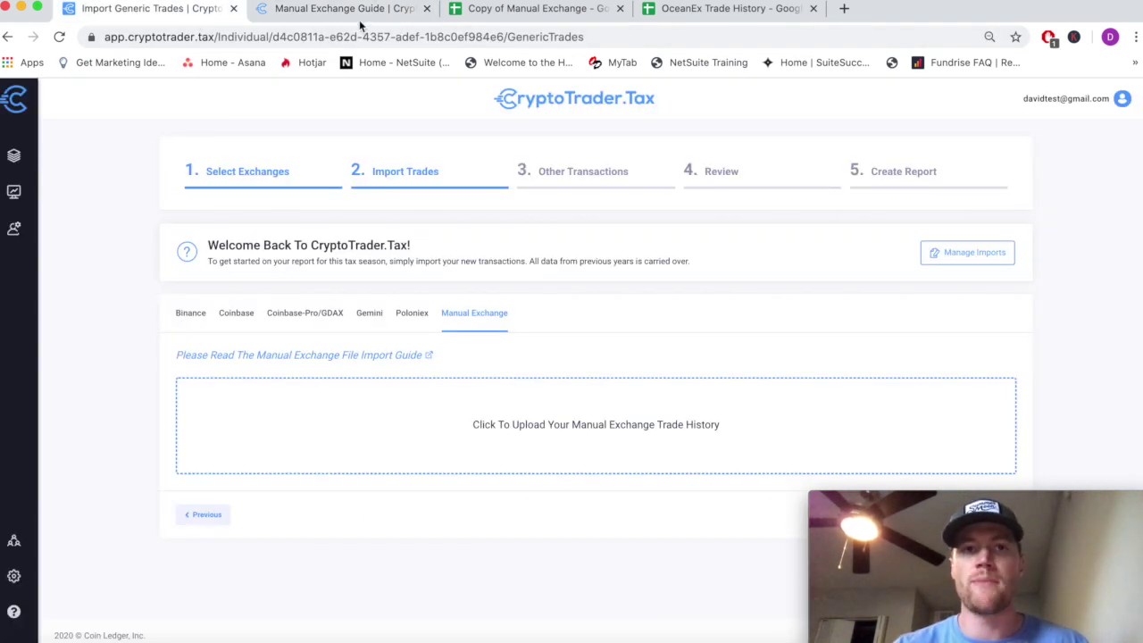